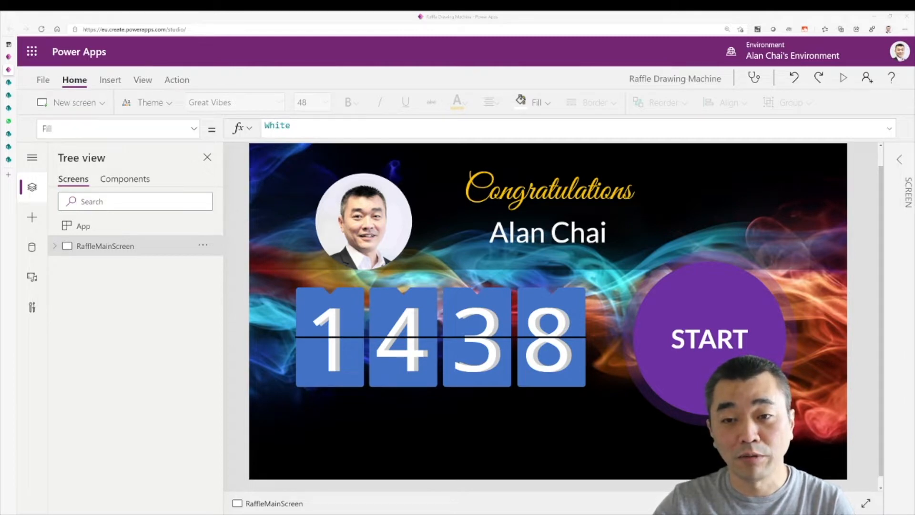
Preview the app and start a raffle draw.
click(842, 78)
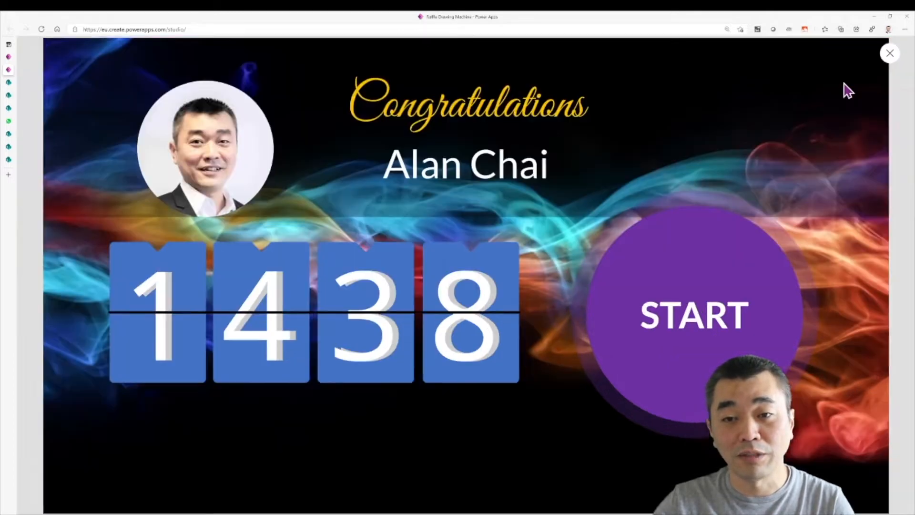
click(692, 352)
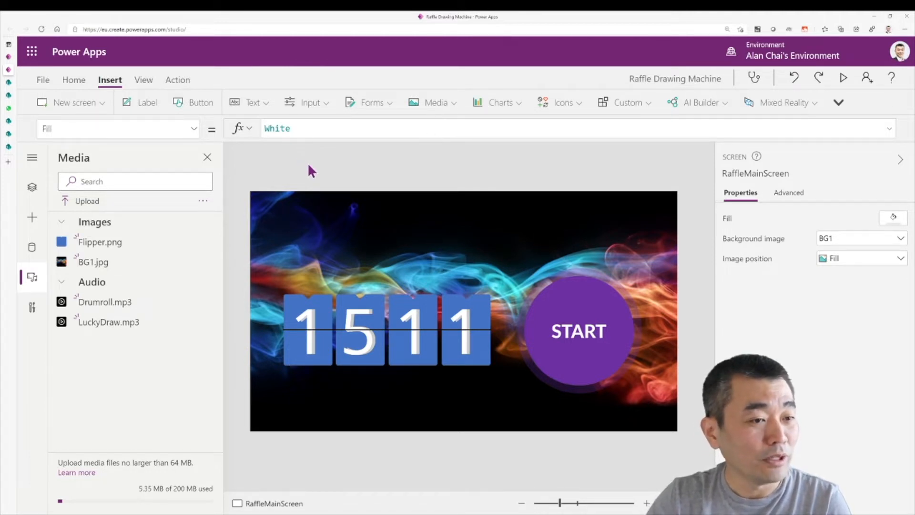
Add a label above the digit flippers with the text "Who will be our next winner".
click(137, 107)
drag(296, 212, 405, 242)
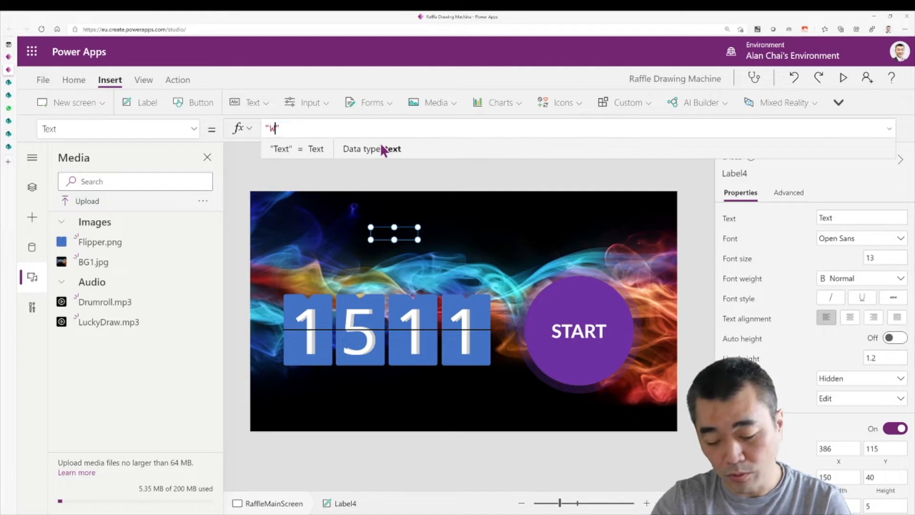
text(ho )
text(will be )
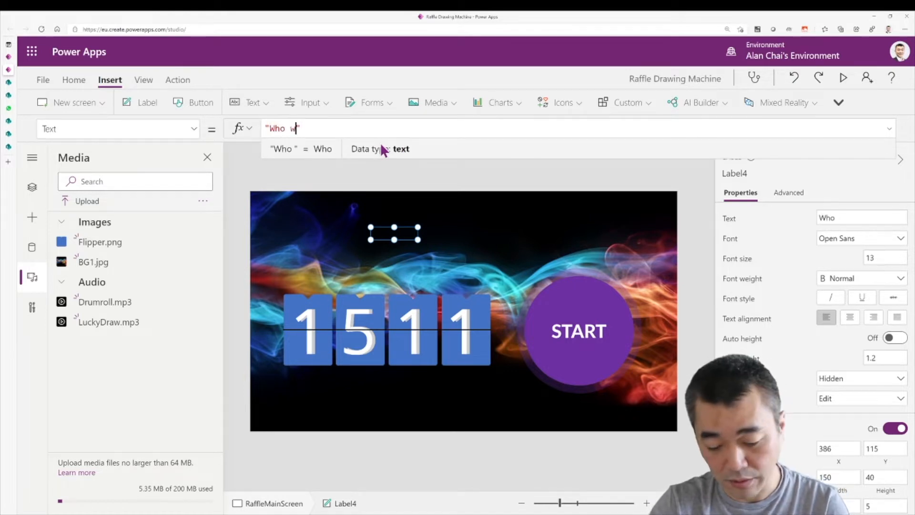
text(our next winner)
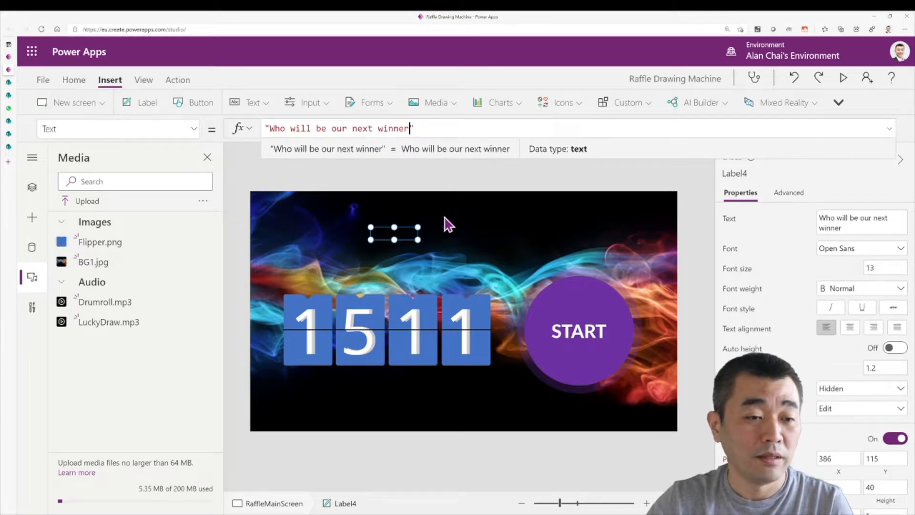
click(406, 218)
click(402, 232)
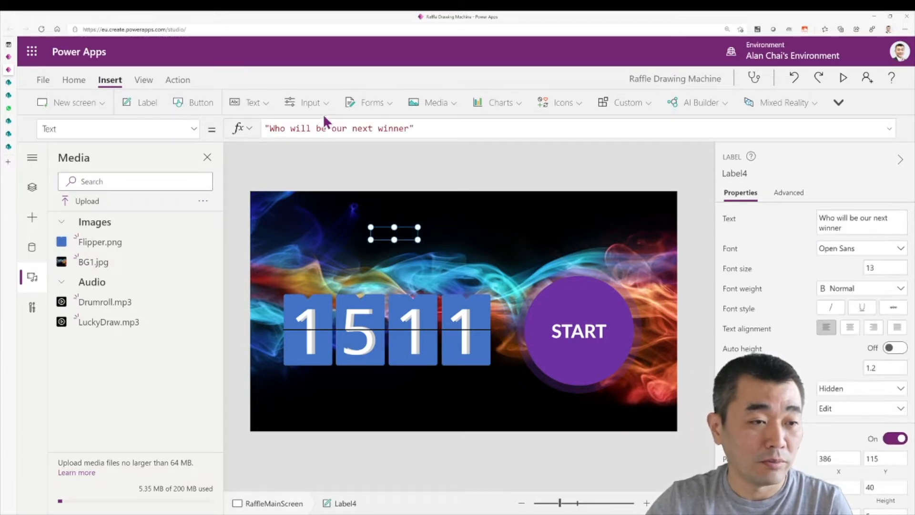
Set the label's font colour to RGBA(255, 191, 0, 1) and enlarge the label to a height of about 60.
click(71, 79)
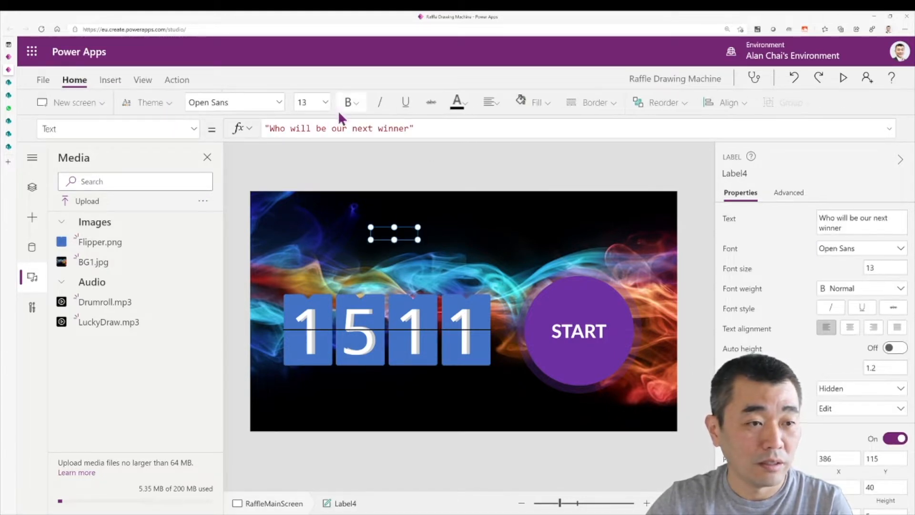
click(461, 103)
click(499, 287)
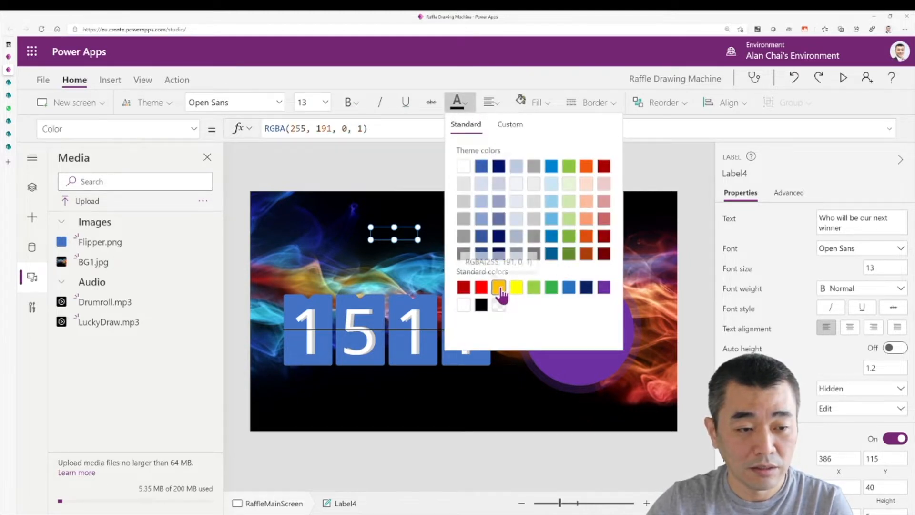
click(414, 239)
drag(418, 239, 578, 246)
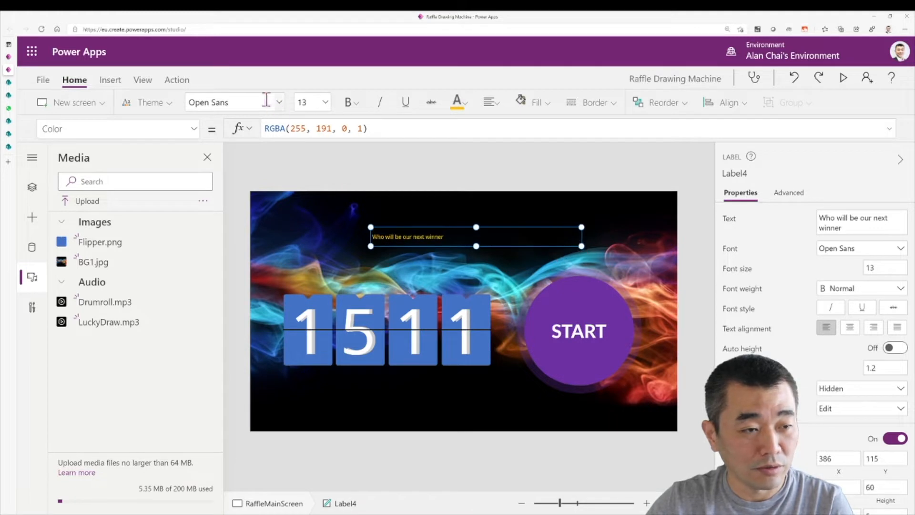
Set the winner label's font to Great Vibes at size 48.
click(276, 103)
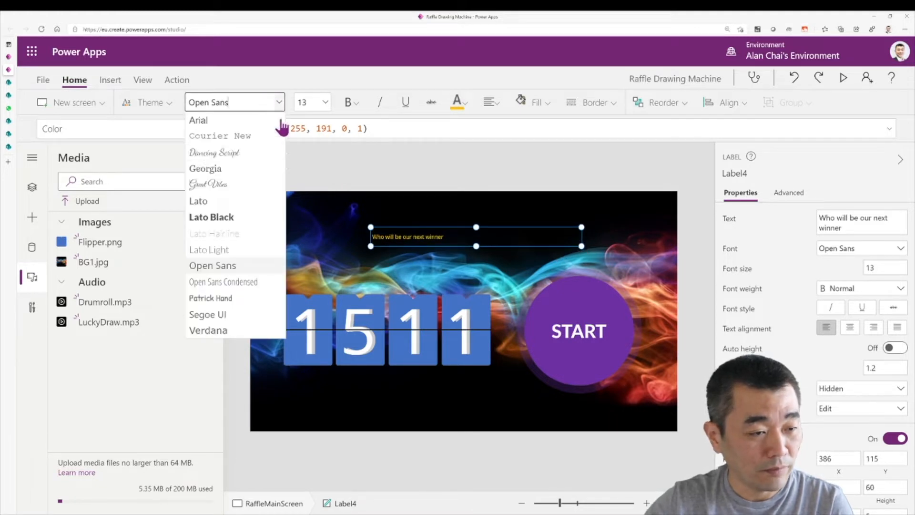
click(239, 184)
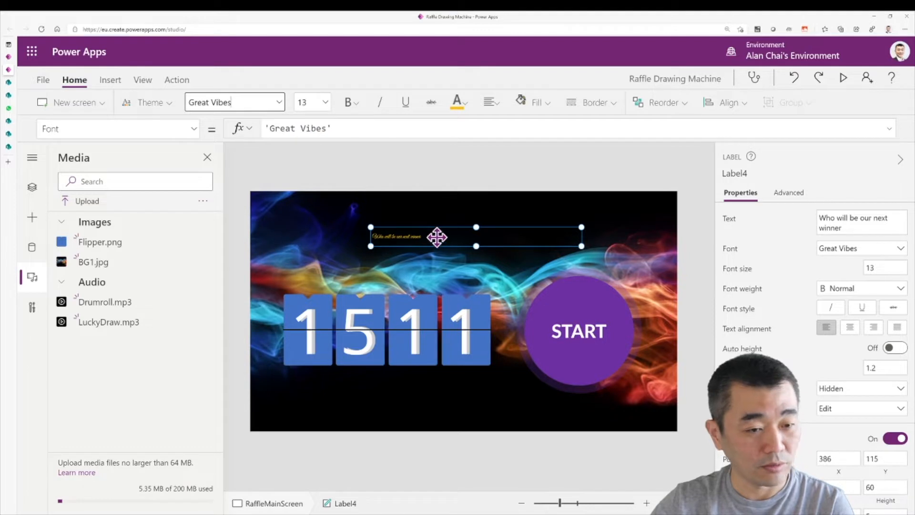
click(325, 102)
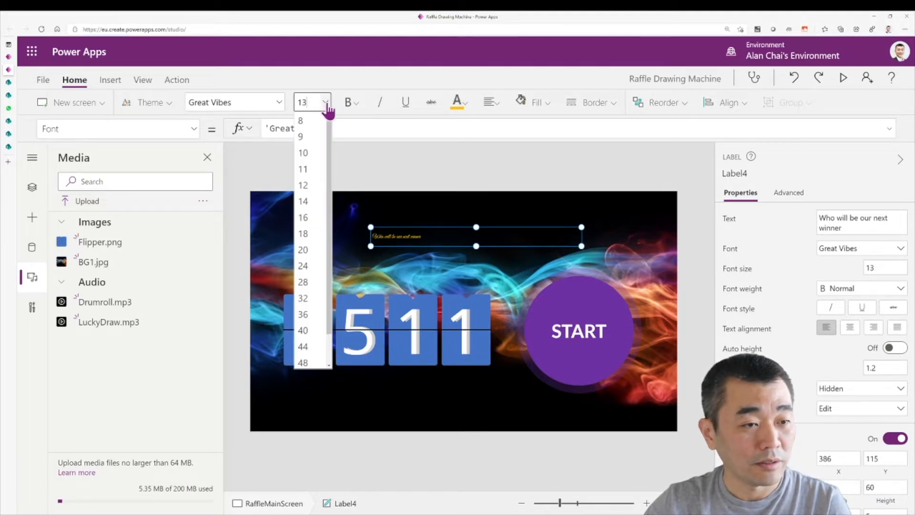
click(303, 363)
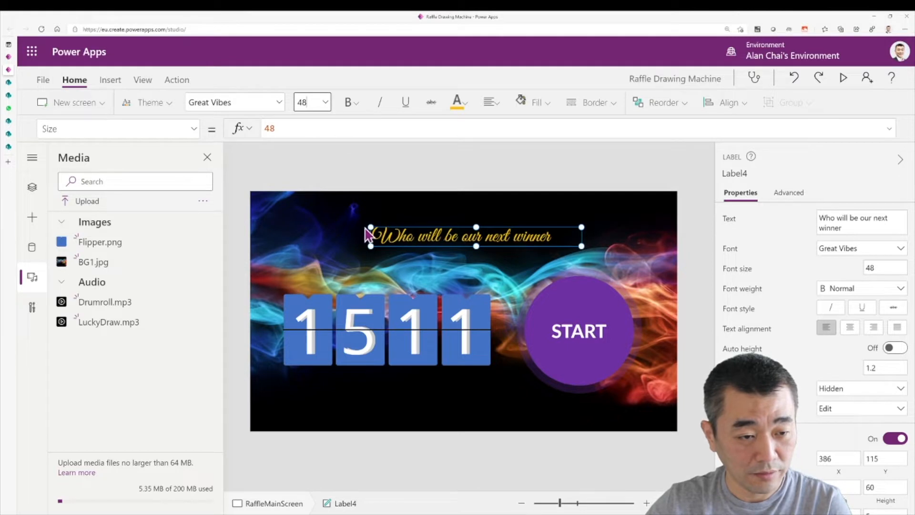
Enlarge the label to about 100 high, centre its text and place it near the canvas's upper edge at about X 344, Y 29.
drag(368, 225, 400, 222)
click(488, 102)
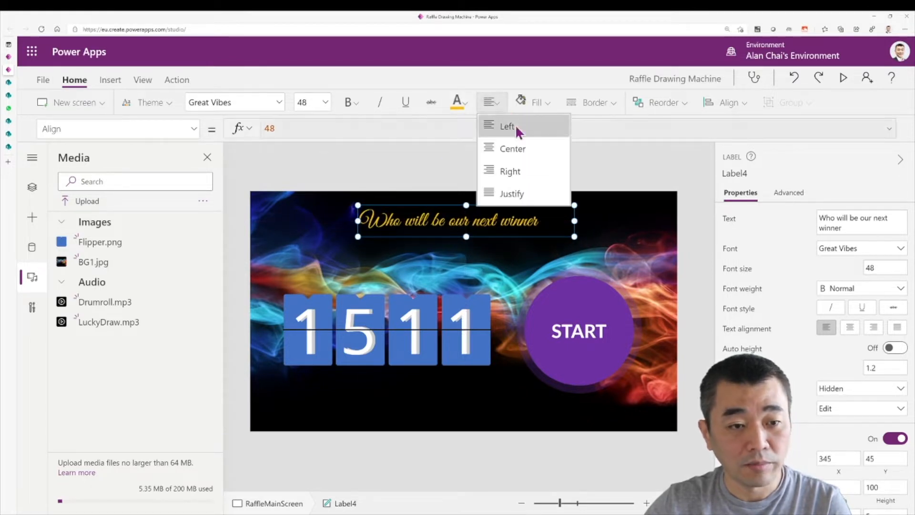
click(514, 148)
click(582, 235)
click(537, 226)
drag(537, 226, 538, 222)
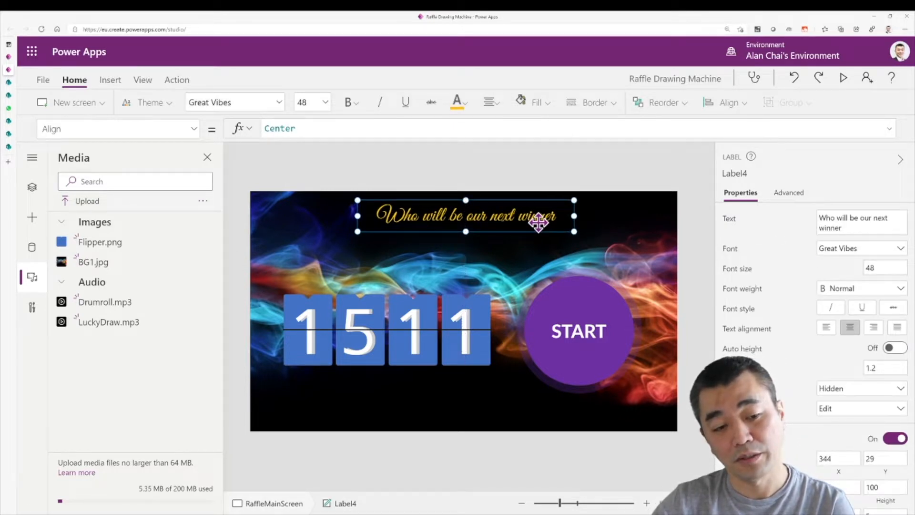
click(616, 242)
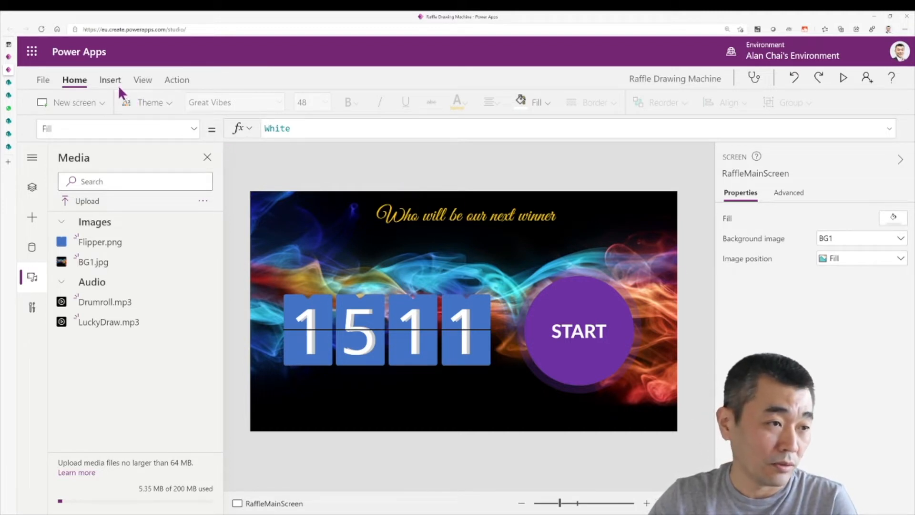
Append Set(WinnerName,First(RandomRow).AssignedTo.DisplayName); to the START button's OnSelect formula.
click(570, 341)
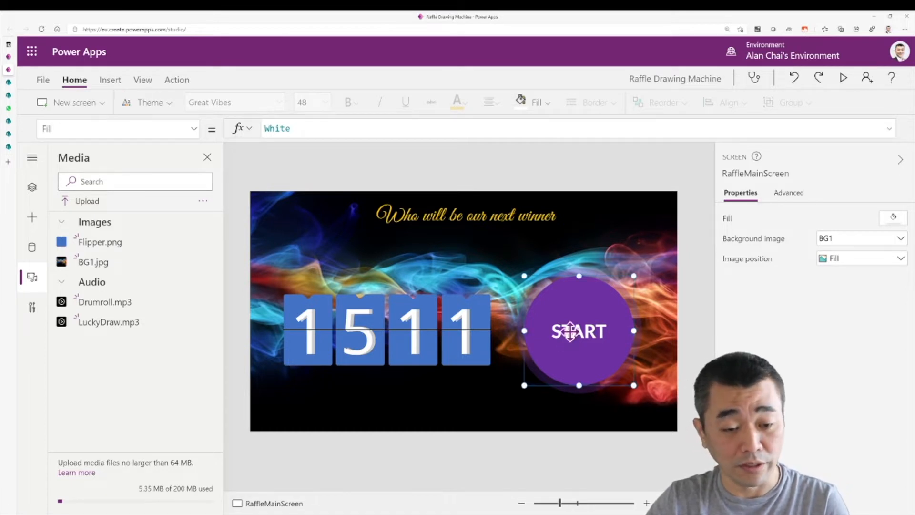
drag(558, 143, 601, 283)
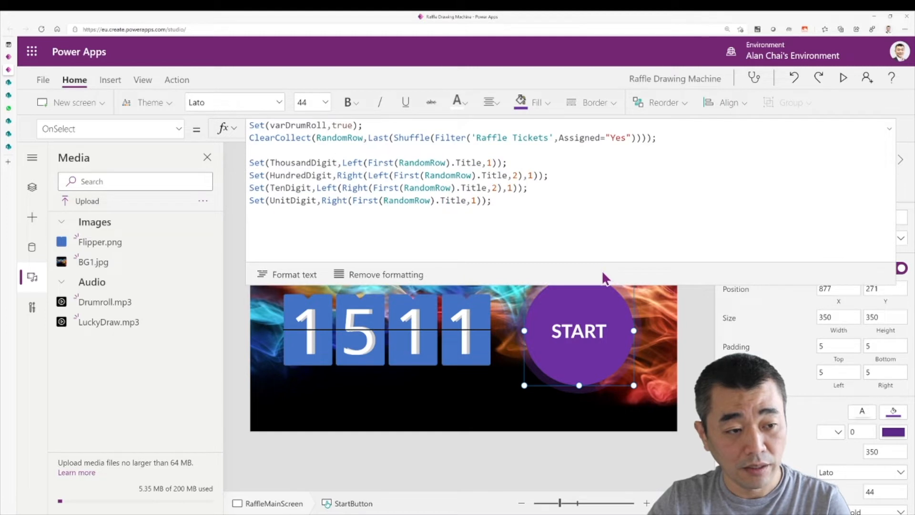
click(570, 137)
drag(277, 137, 476, 138)
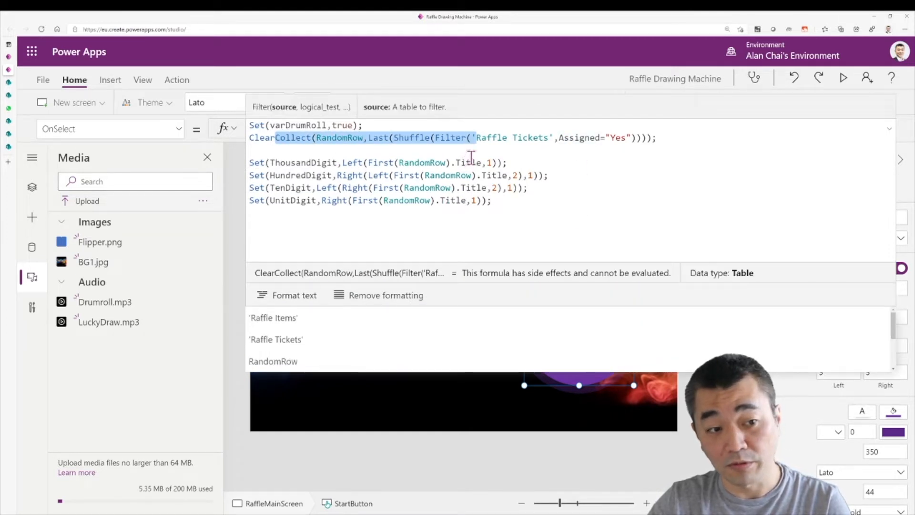
click(534, 202)
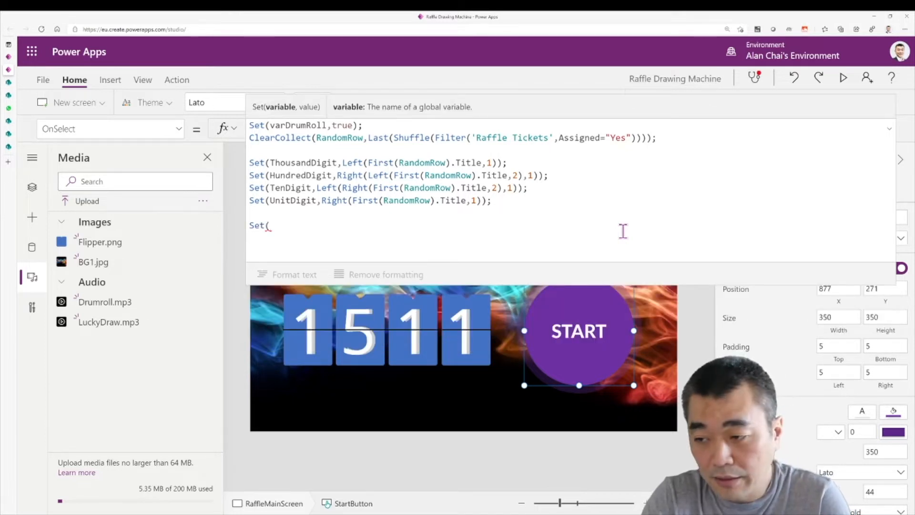
text(WinnerN)
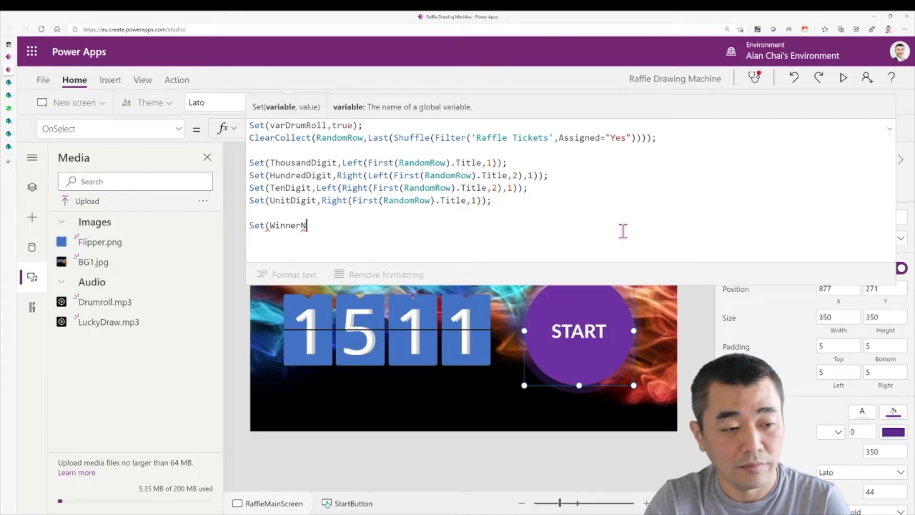
text(ame,First()
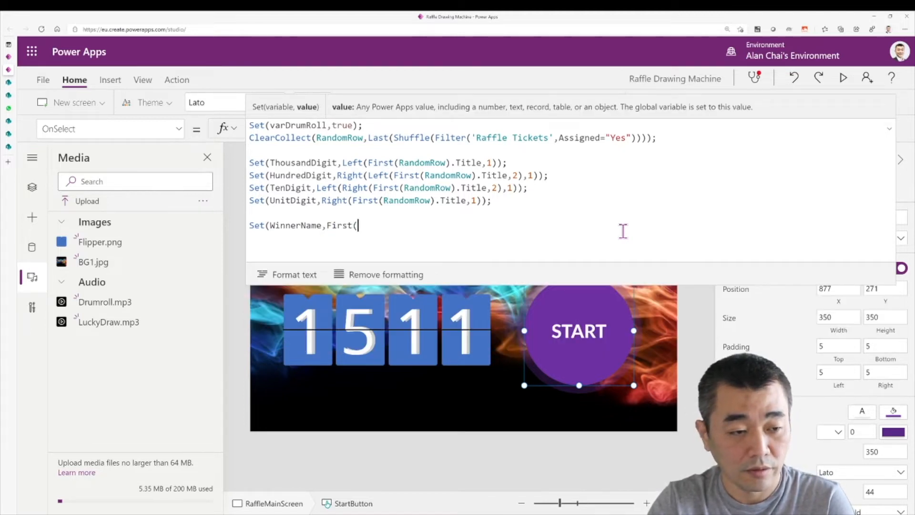
text(RandomRow).A)
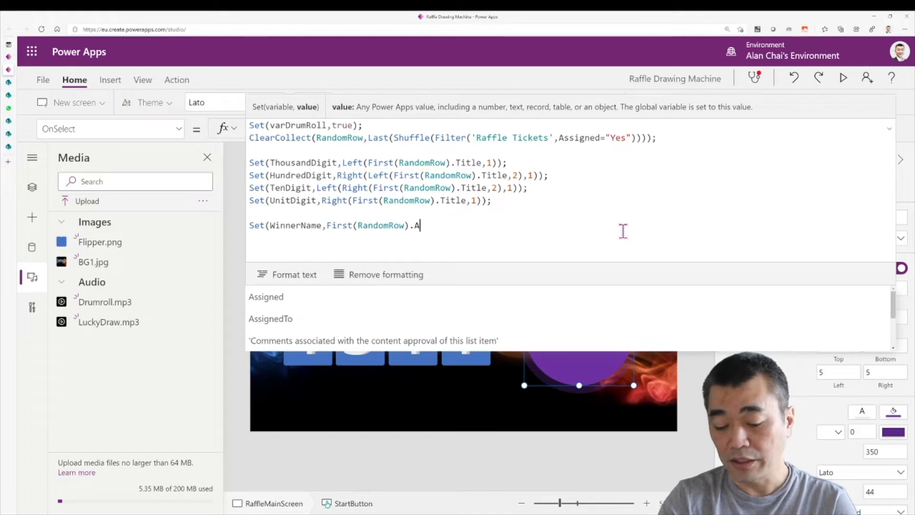
text(ssigned)
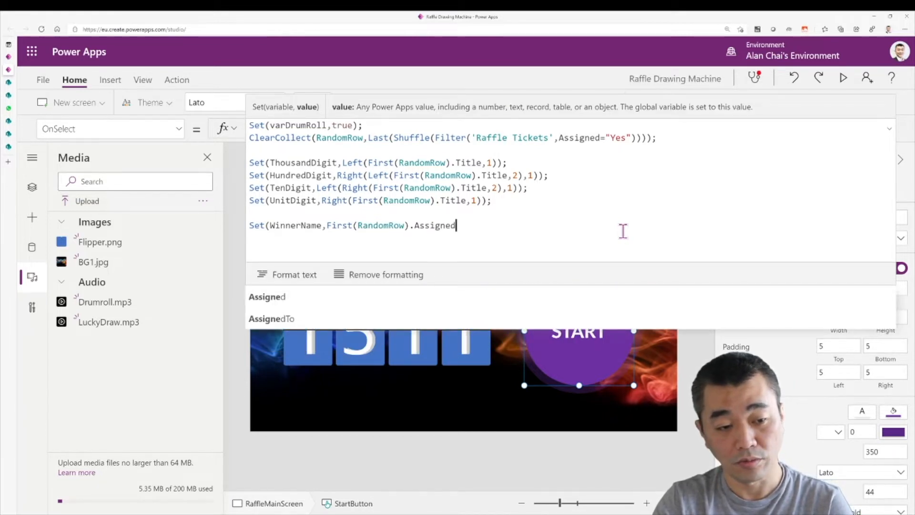
text(To.)
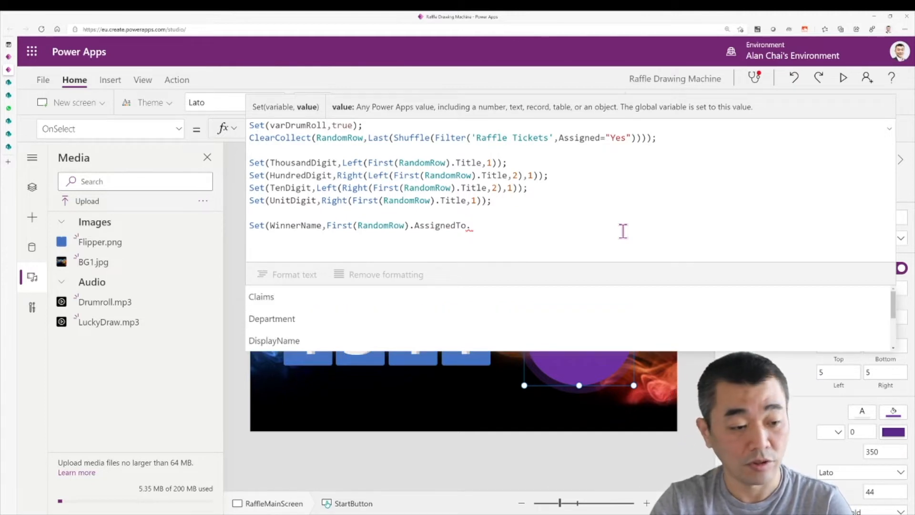
key(Down)
key(Down)
key(Tab)
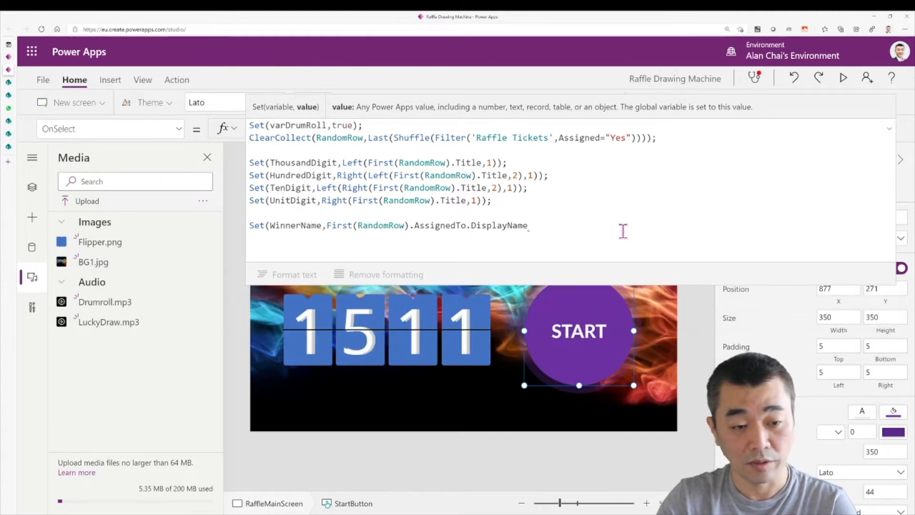
text();)
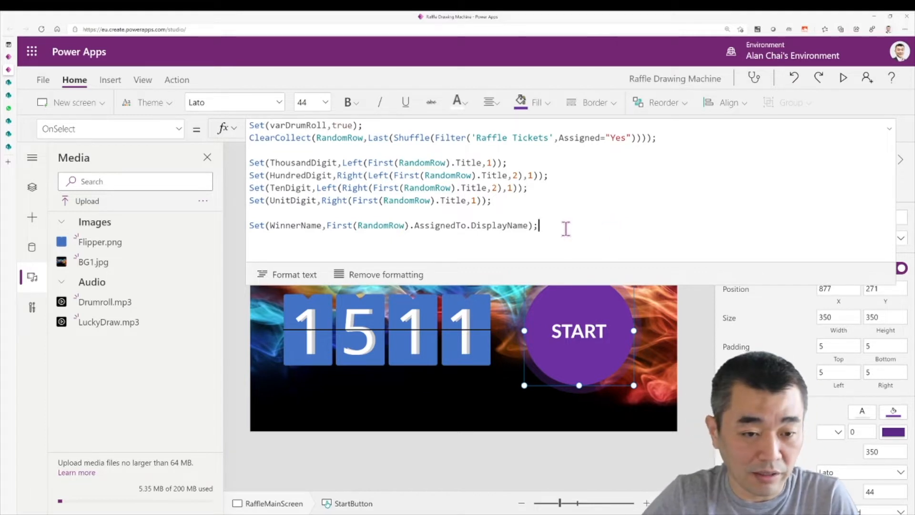
Duplicate the WinnerName statement on the line below and rename the copy's variable to WinnerPhoto.
drag(558, 225, 232, 233)
key(ctrl+c)
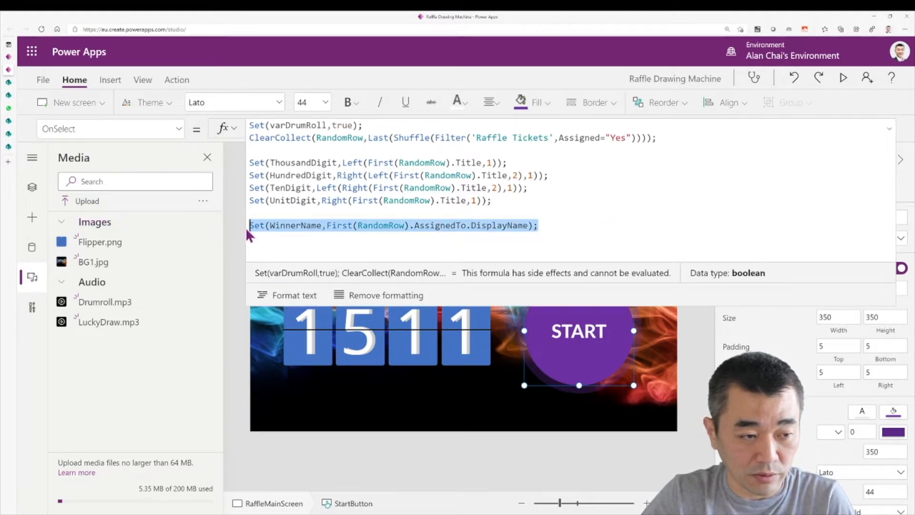
click(256, 236)
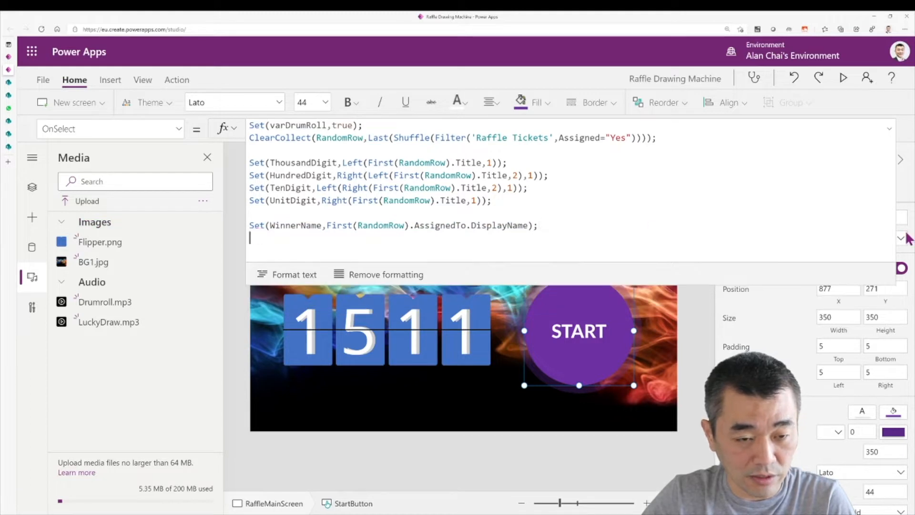
key(ctrl+v)
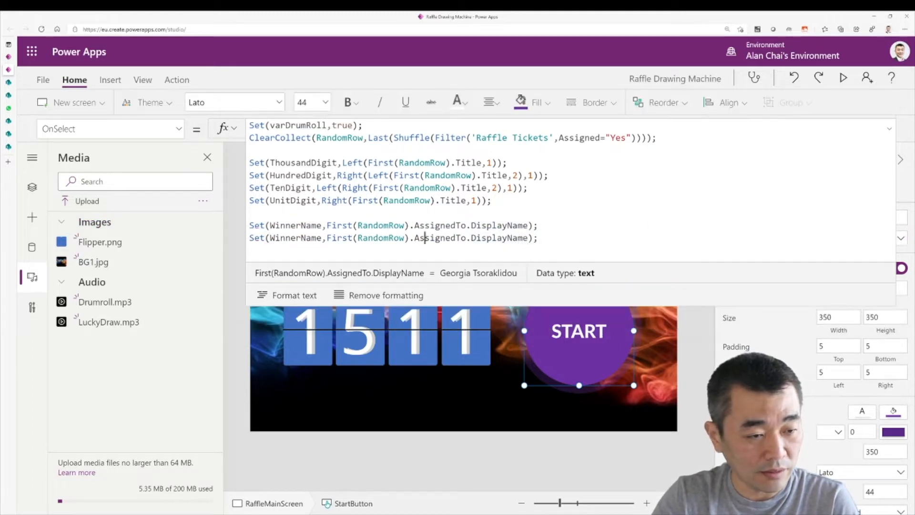
click(312, 237)
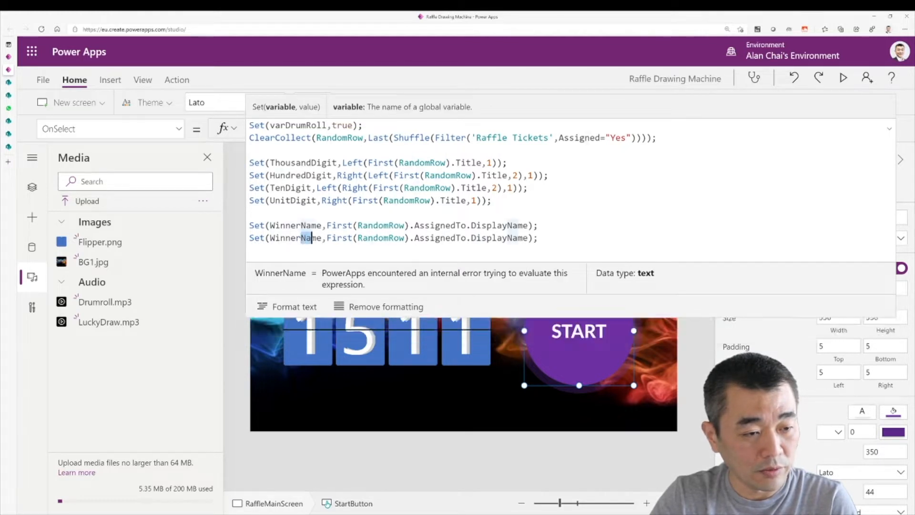
key(BackSpace)
key(BackSpace)
key(Delete)
key(Delete)
text(Photo)
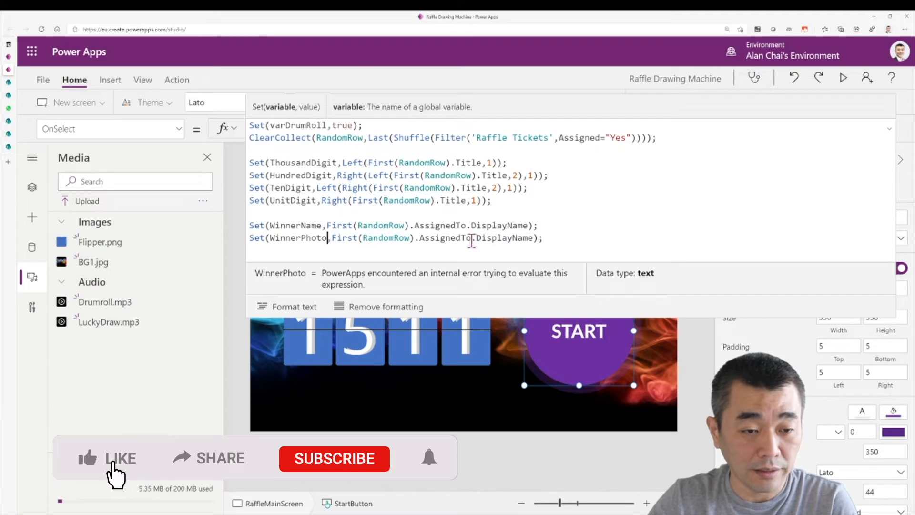
Replace DisplayName with Picture in the WinnerPhoto statement of the START button's OnSelect formula, and collapse the expanded formula.
drag(476, 238, 533, 238)
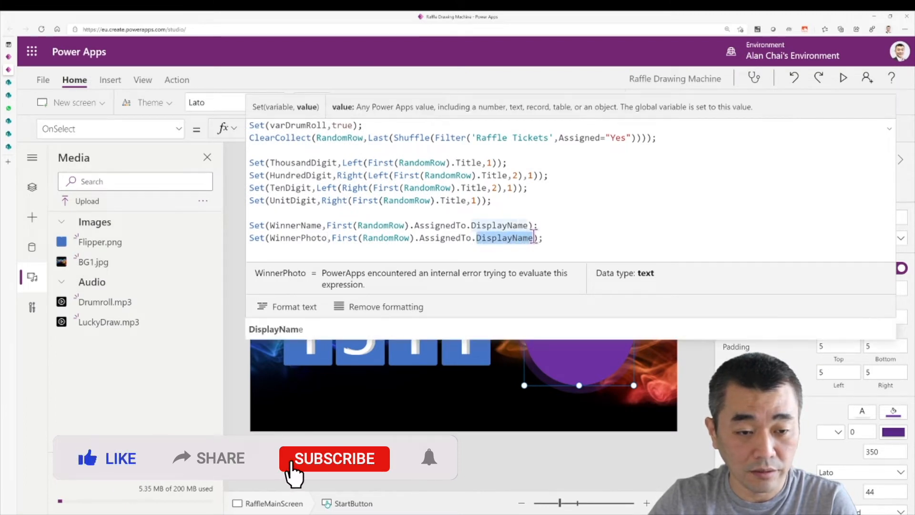
key(BackSpace)
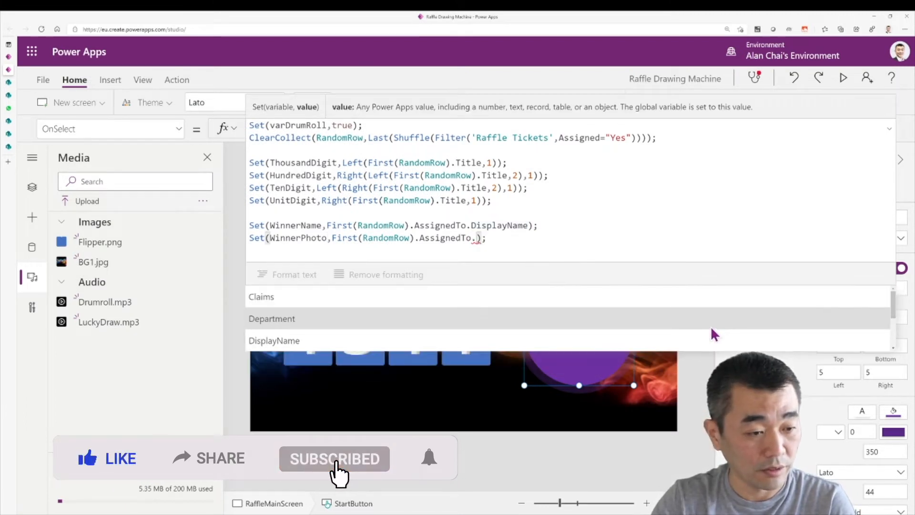
key(Down)
key(Down)
key(Down)
key(Down)
key(Down)
key(Down)
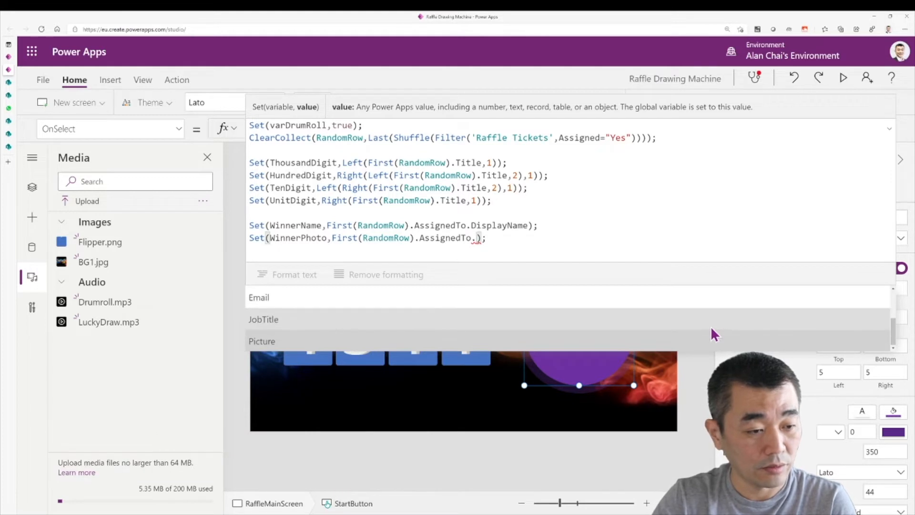
key(Tab)
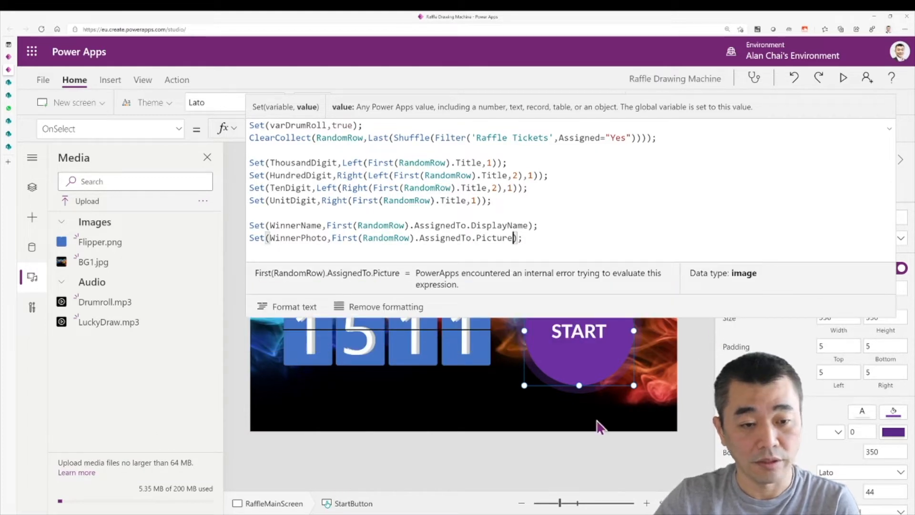
click(577, 261)
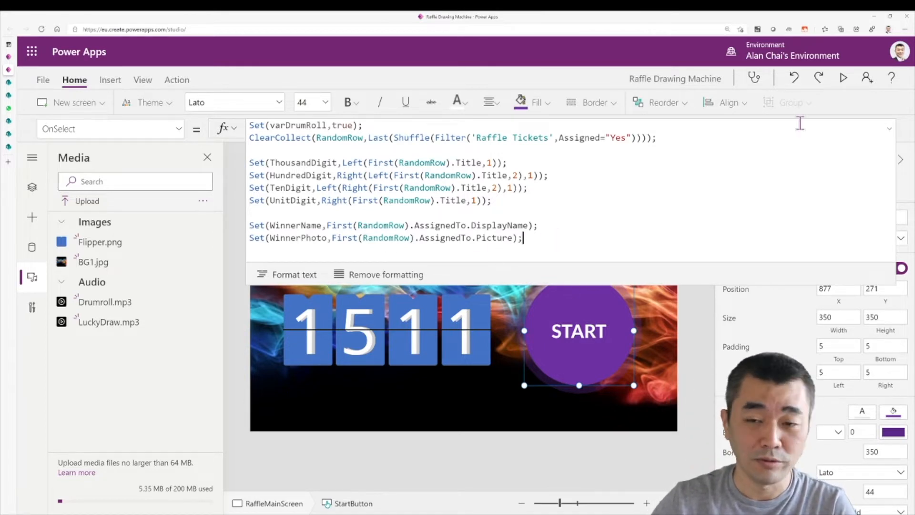
click(889, 135)
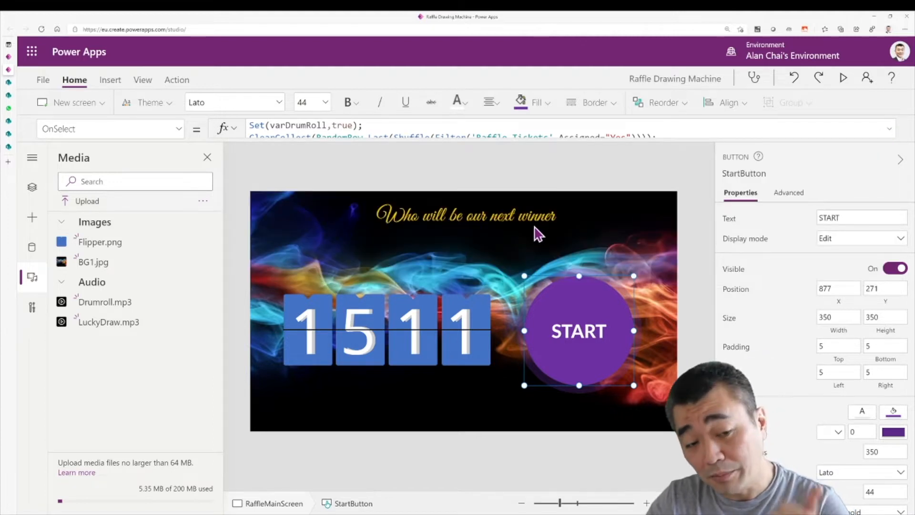
Duplicate the "Who will be our next winner" label and place the copy directly below it at about X 344, Y 115.
click(502, 247)
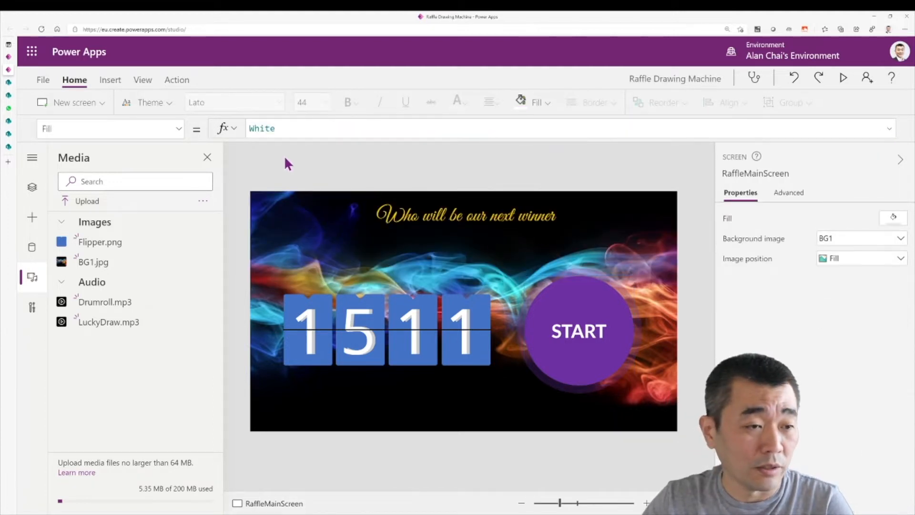
click(119, 84)
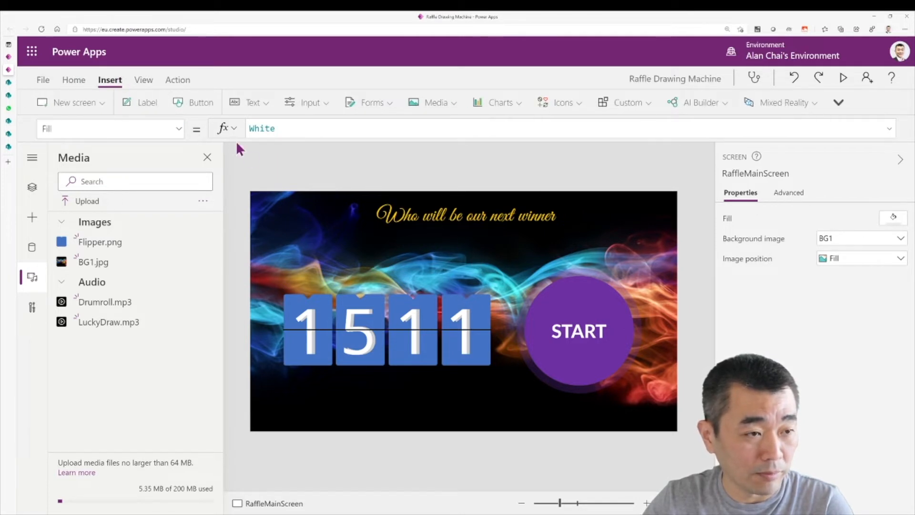
click(448, 227)
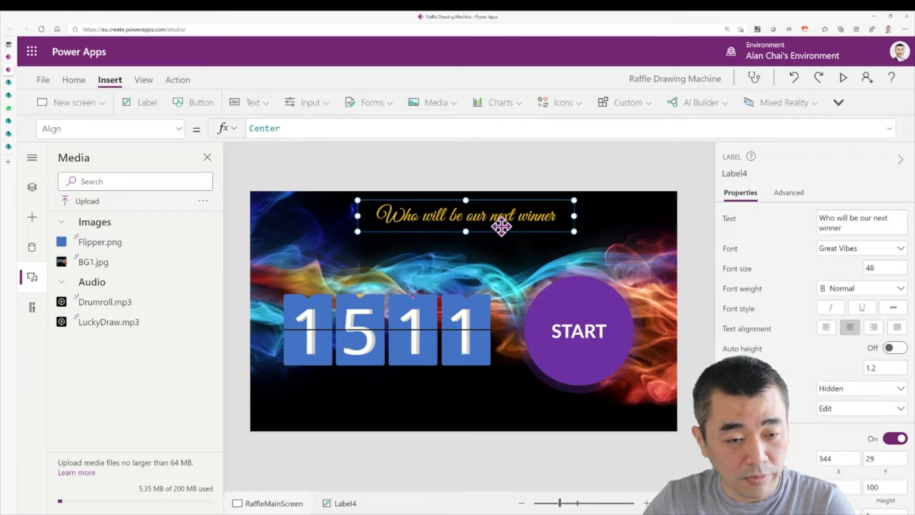
key(ctrl+c)
key(ctrl+v)
drag(488, 228, 482, 248)
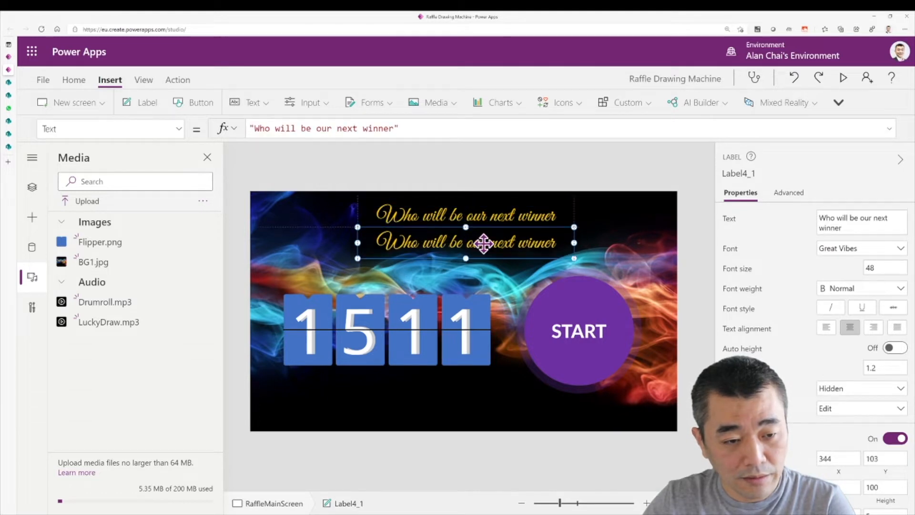
Replace the duplicated label's Text formula with the variable WinnerName.
triple_click(402, 126)
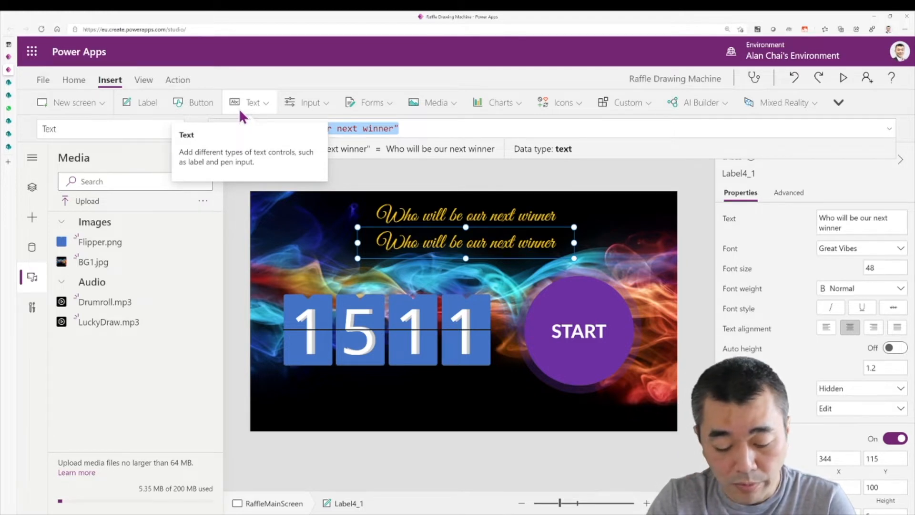
text(Winner)
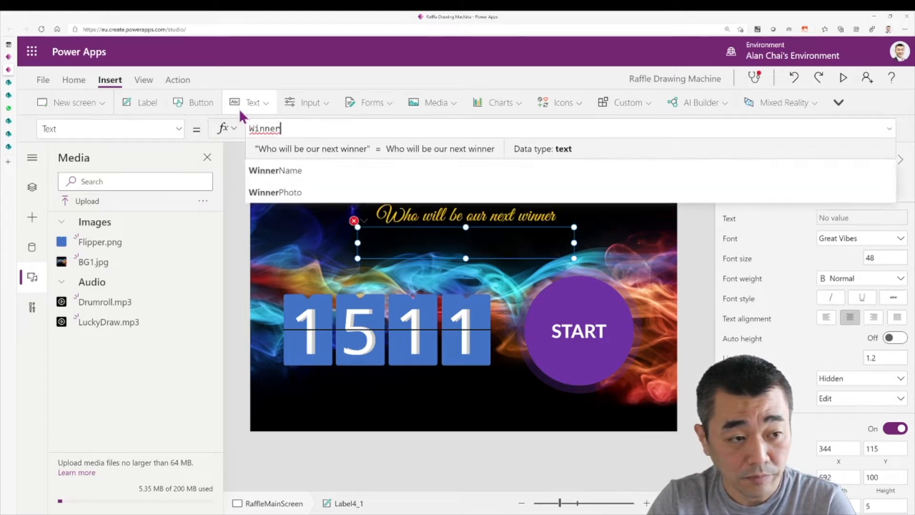
text(Name)
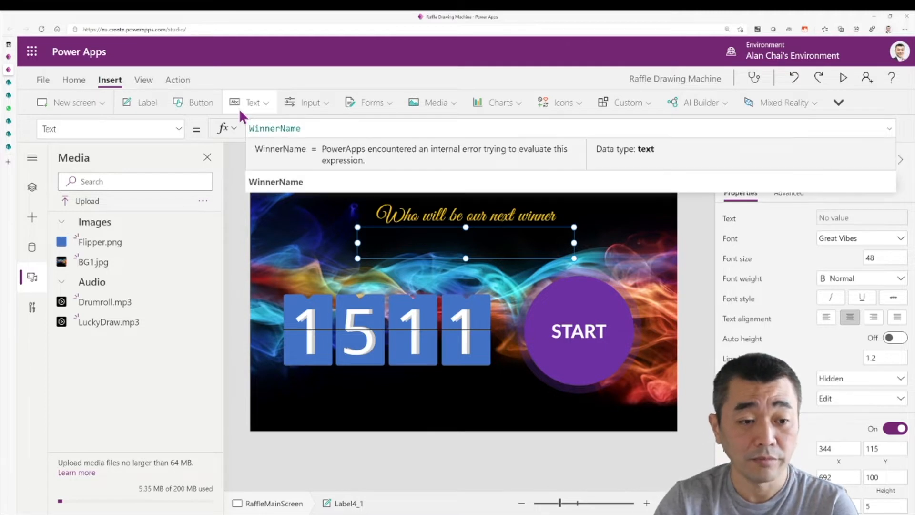
click(283, 189)
click(377, 243)
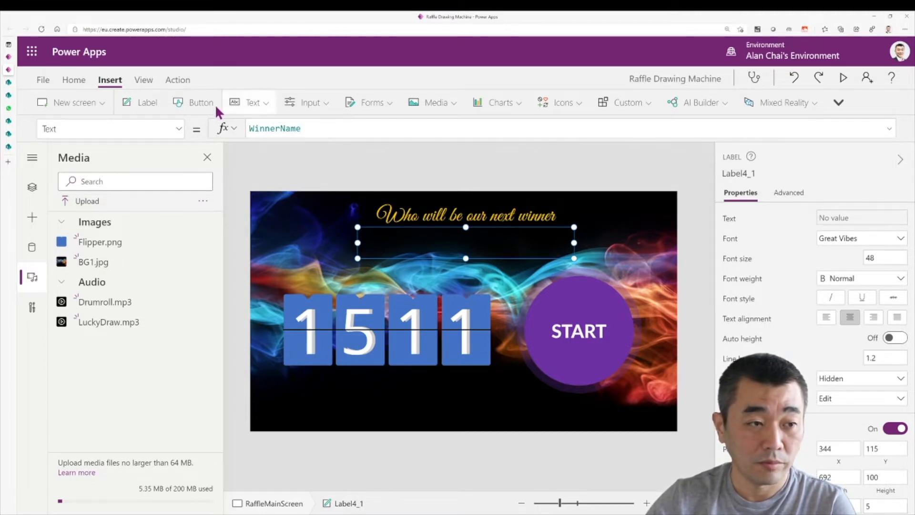
Set the WinnerName label's font colour to white, RGBA(255, 255, 255, 1).
click(72, 81)
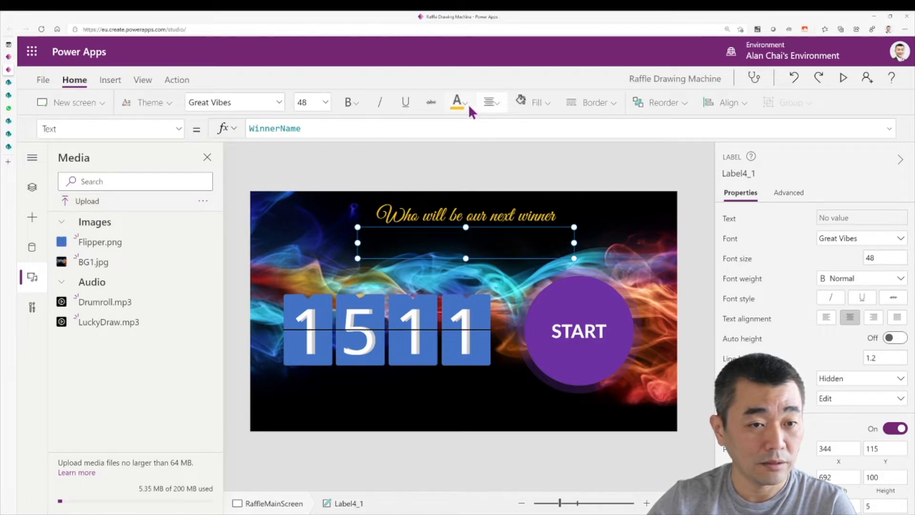
click(467, 104)
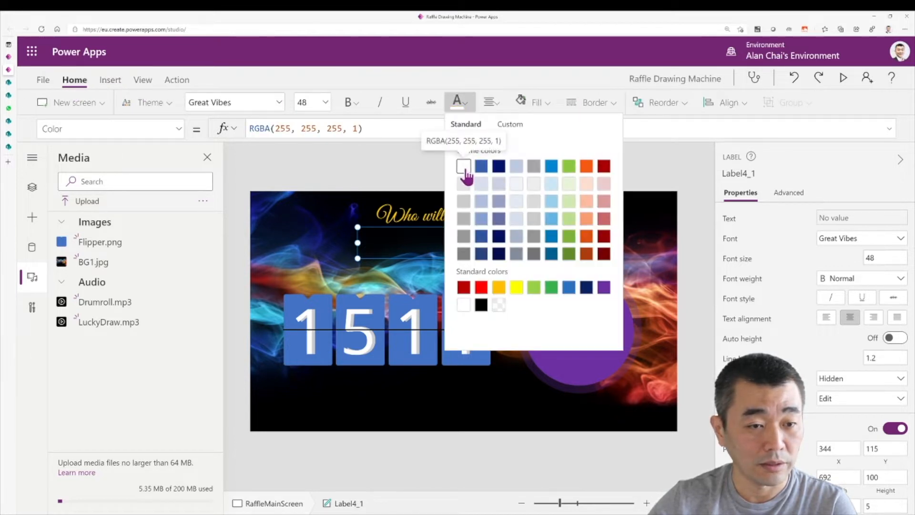
click(407, 164)
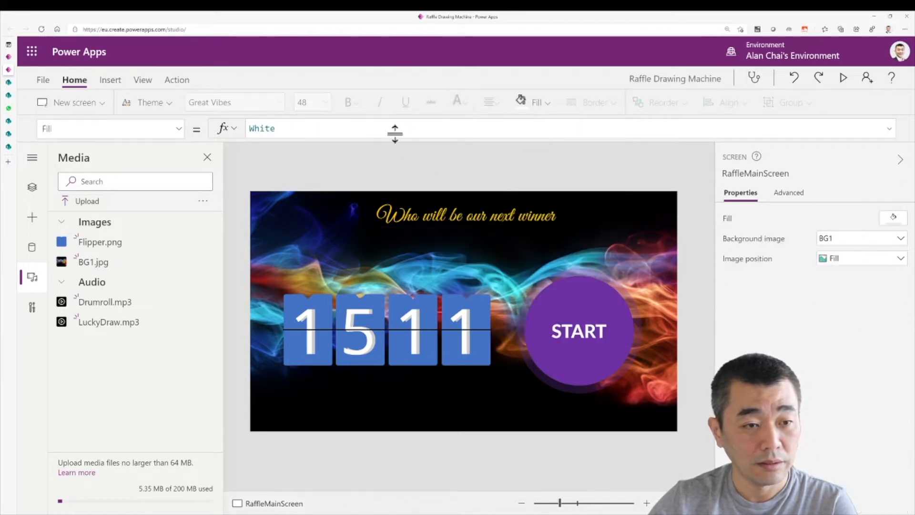
click(455, 235)
click(495, 99)
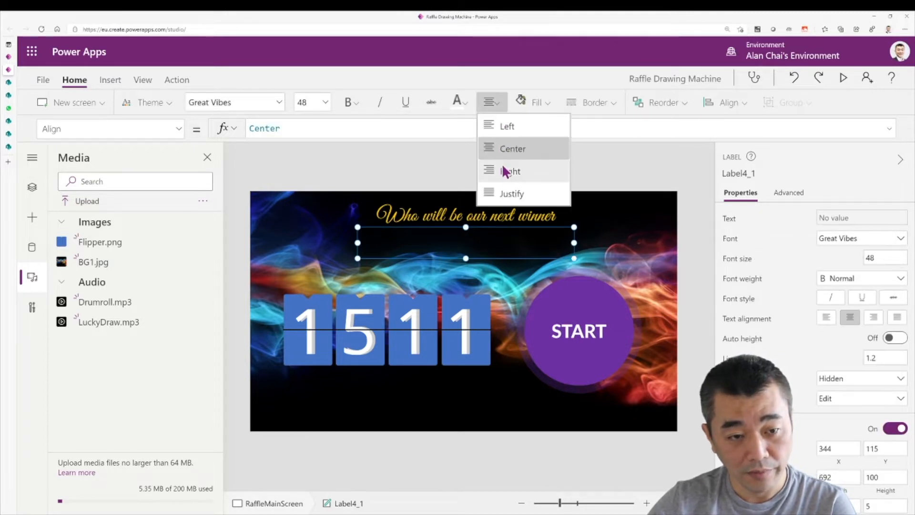
click(447, 174)
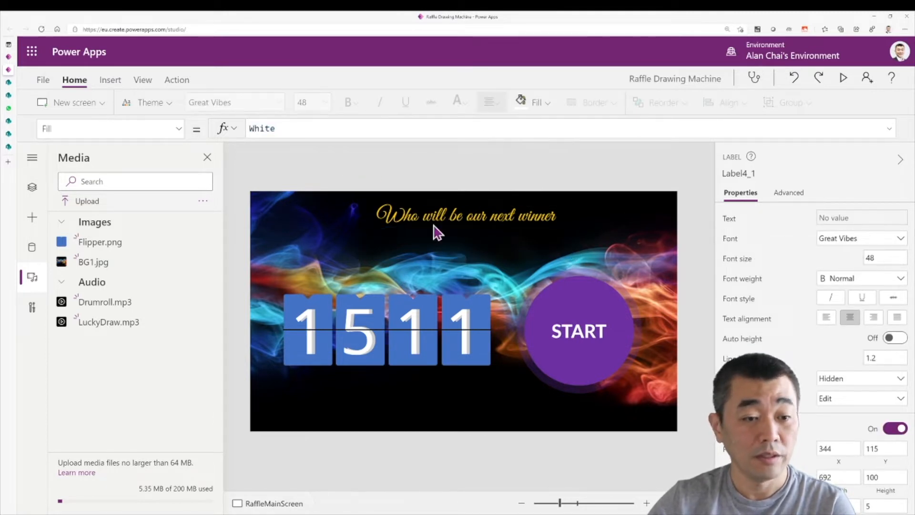
click(488, 241)
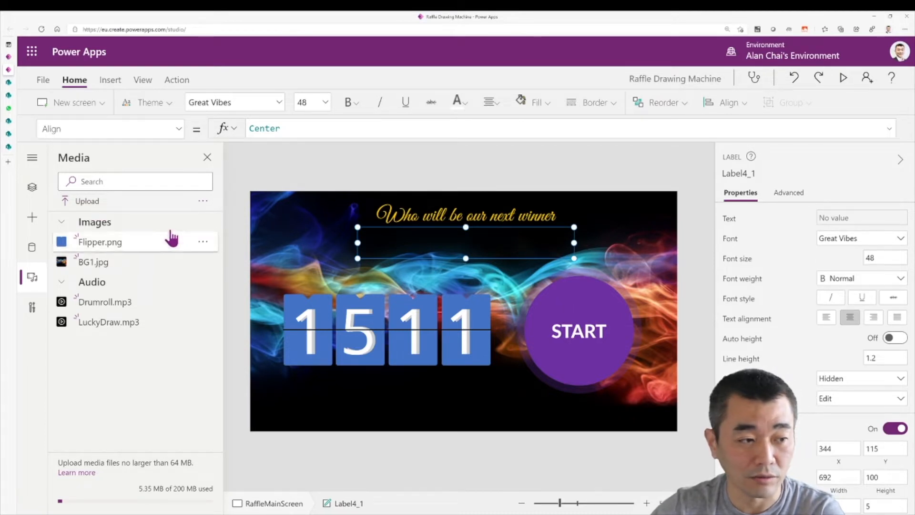
click(29, 190)
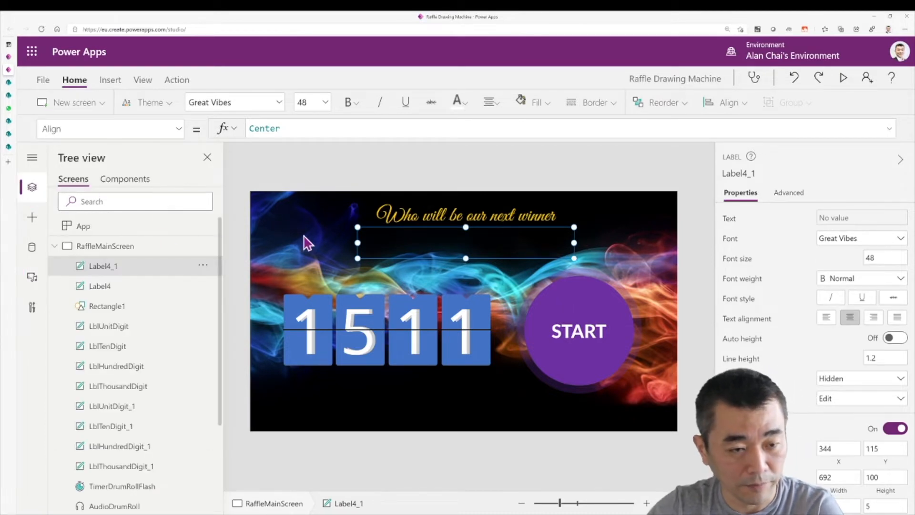
click(493, 163)
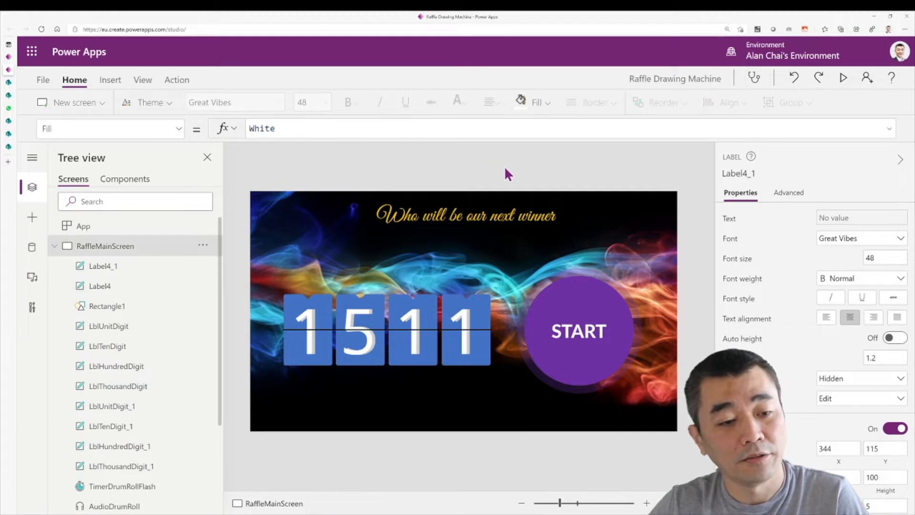
Add a timer control named TimerRandomNames to RaffleMainScreen near the canvas's upper-left corner at X 40, Y 40.
click(484, 241)
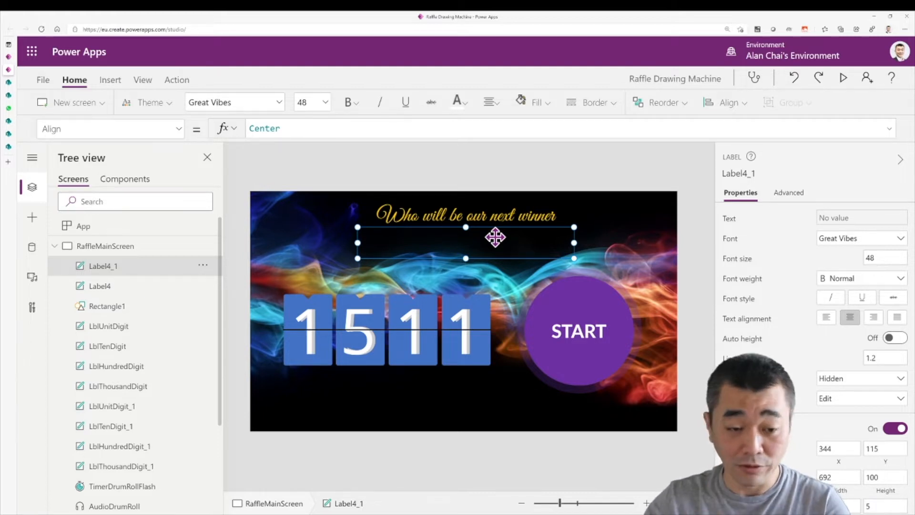
click(528, 303)
click(461, 243)
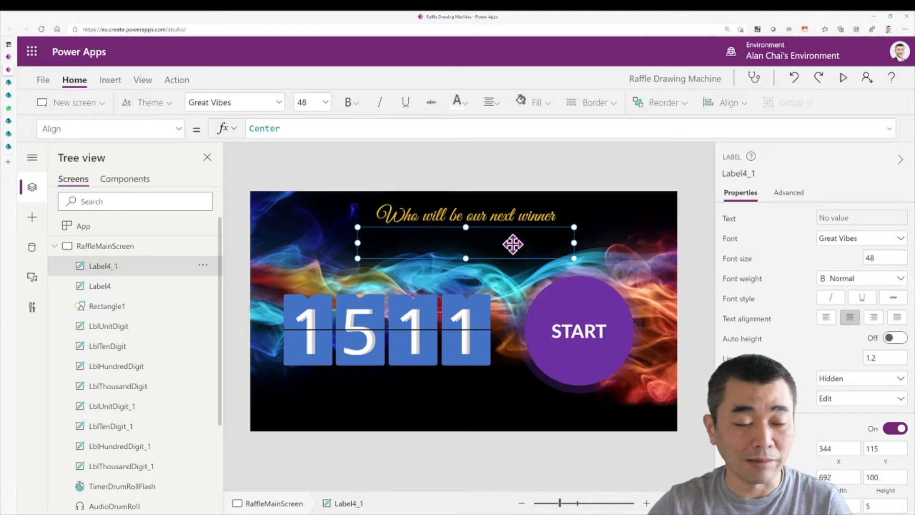
key(ctrl+v)
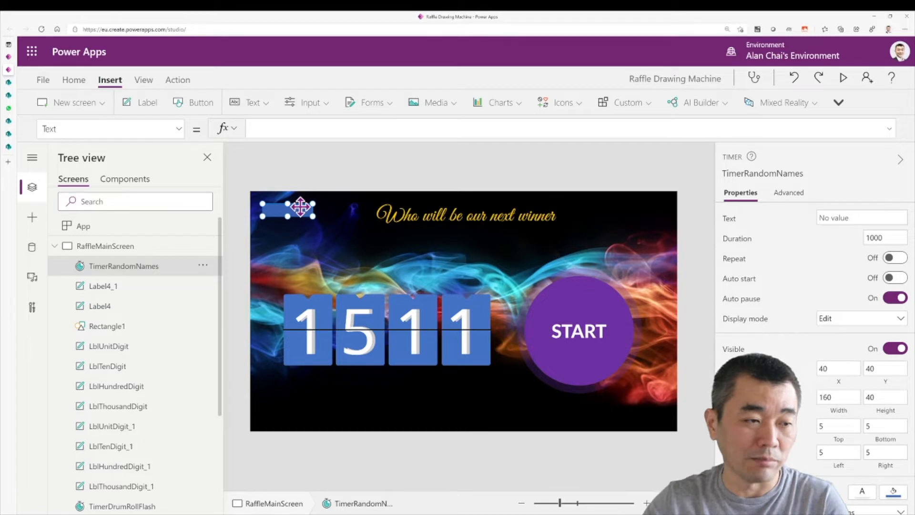
Begin the App object's OnStart formula with ClearCollect( followed by the 'Raffle Tickets' data source.
click(118, 227)
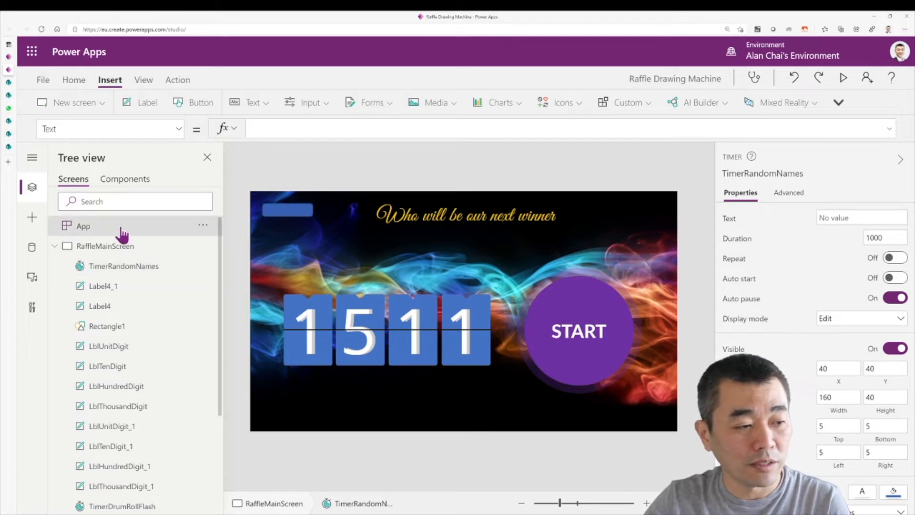
drag(260, 141, 267, 159)
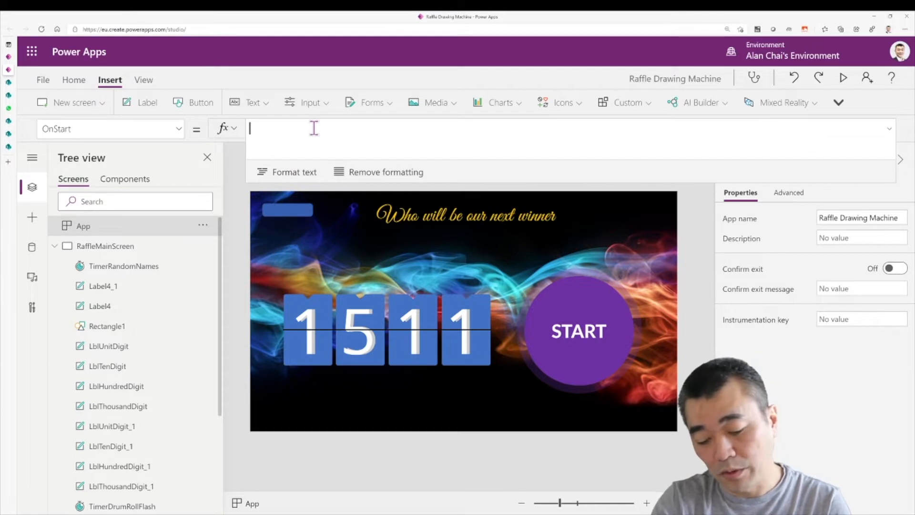
text(Clea)
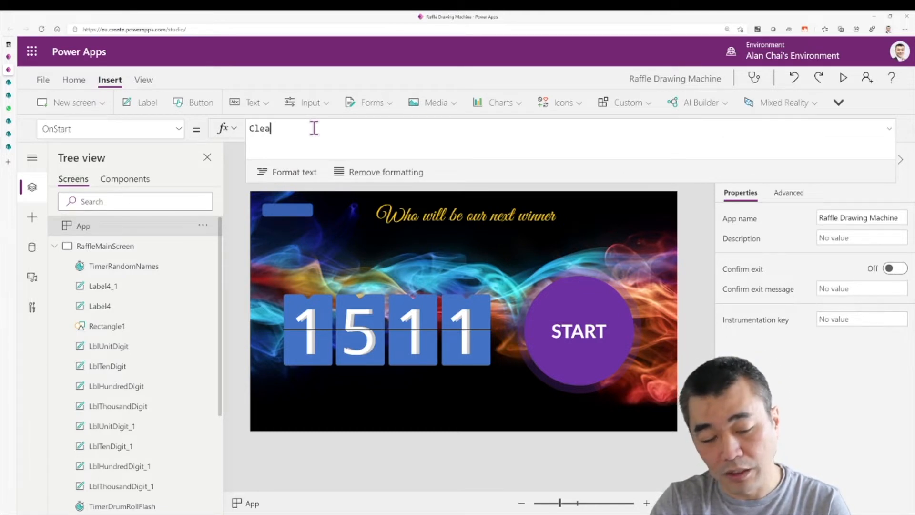
text(rCollect()
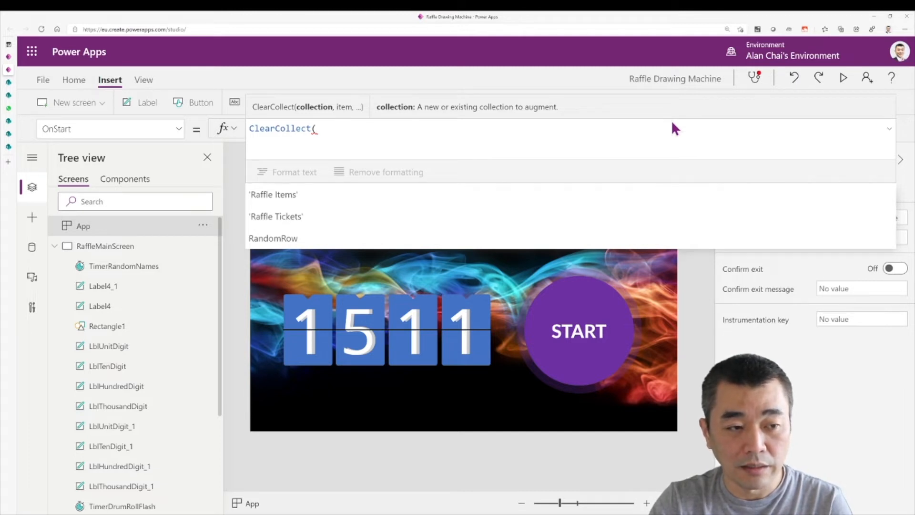
text(')
key(Down)
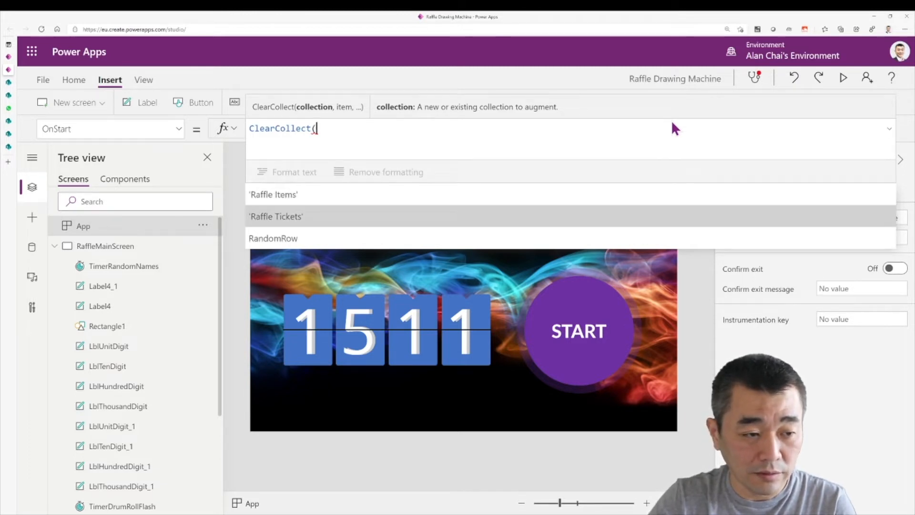
key(Tab)
Insert the collection name AssignedTickets and an opening Filter( before 'Raffle Tickets' in the App's OnStart ClearCollect formula.
key(Left)
key(Left)
key(Left)
key(Left)
key(Left)
key(Left)
key(Left)
key(Left)
key(Left)
key(Left)
key(Left)
key(Left)
key(Left)
key(Left)
key(Left)
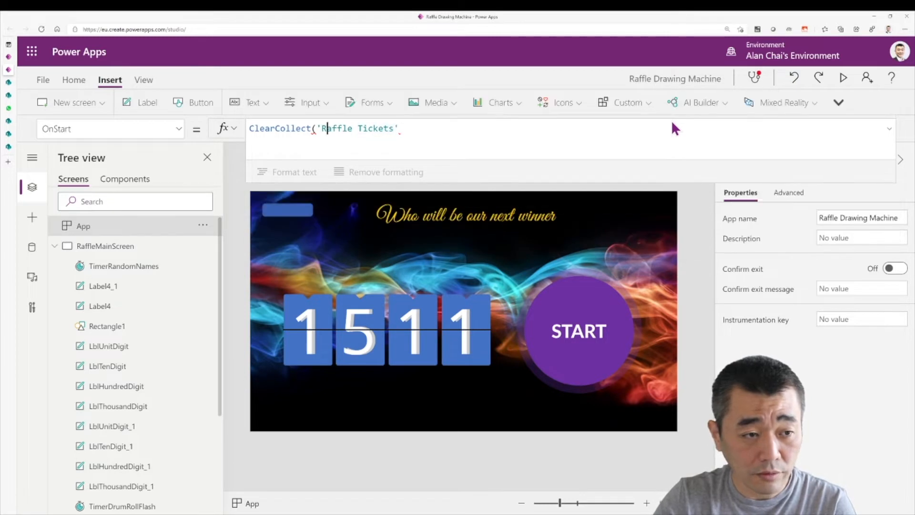
text(AssignedTic)
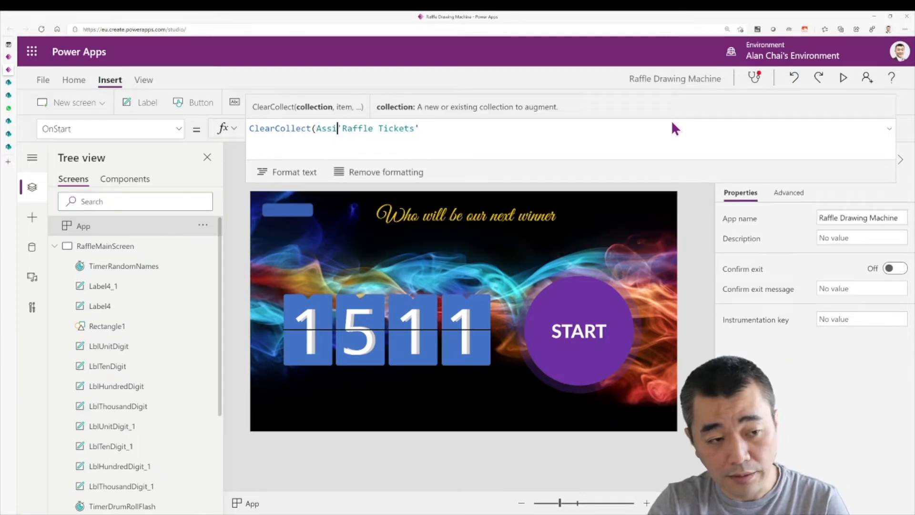
text(kets, F)
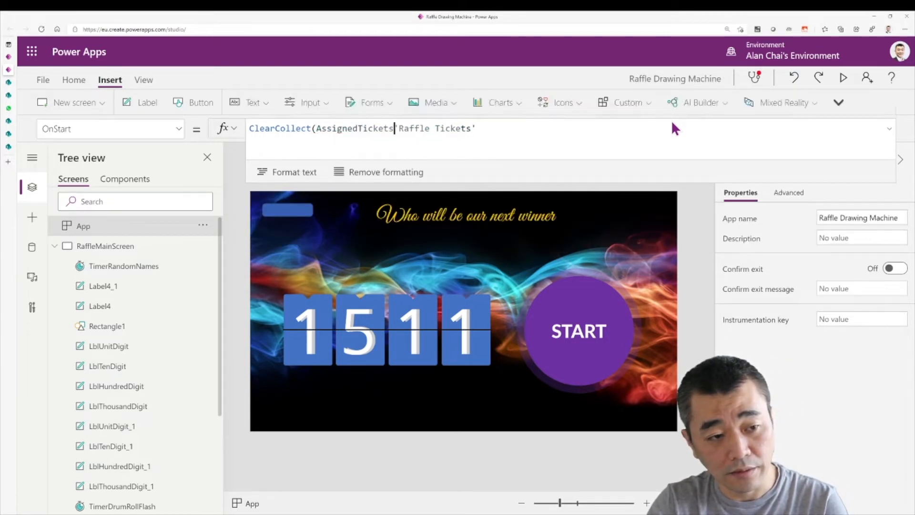
text(ilter)
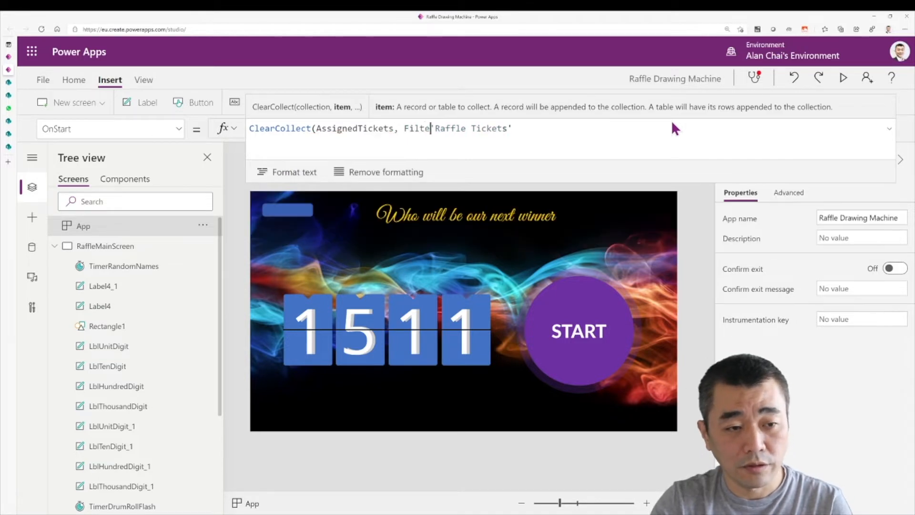
text(()
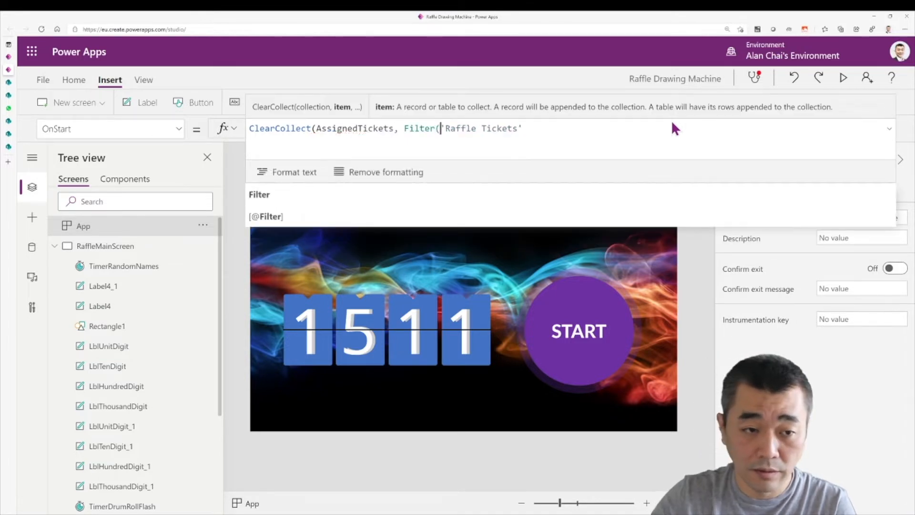
Finish the OnStart formula with the filter condition Assigned="Yes", both closing parentheses and a semicolon.
click(559, 122)
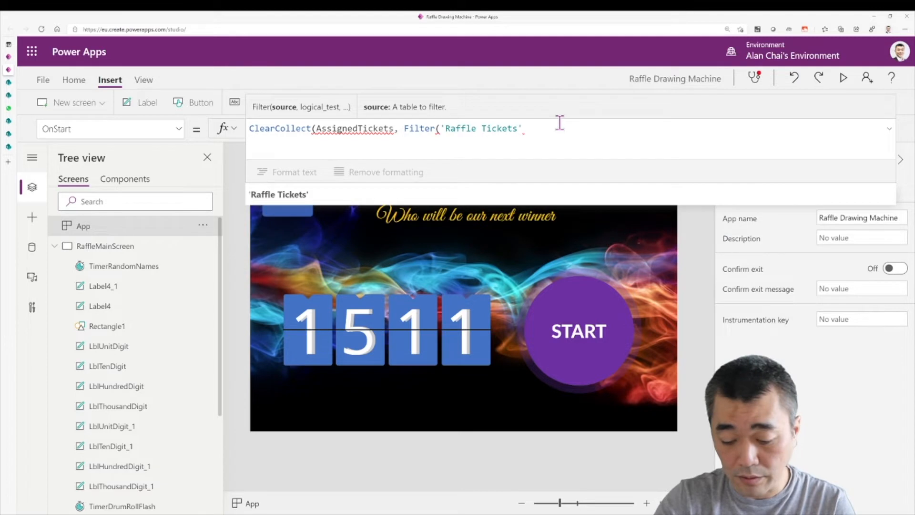
text(,Assigned)
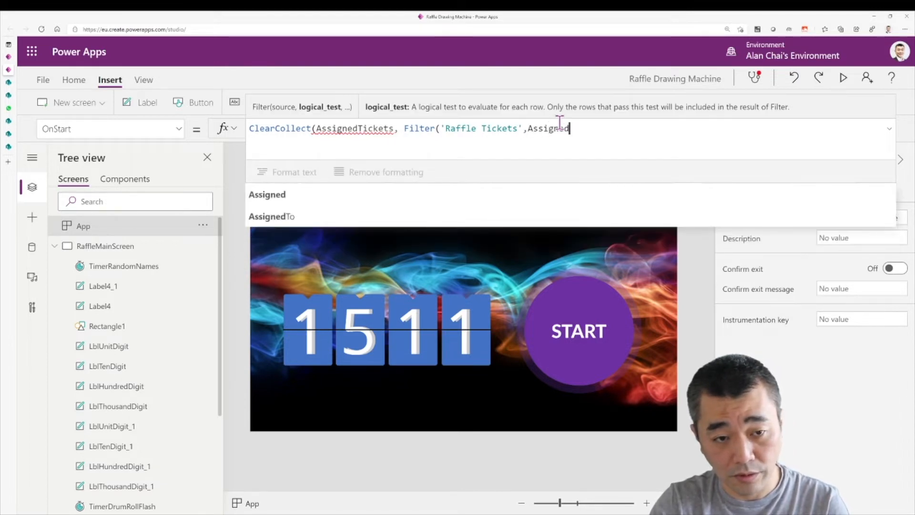
text(=)
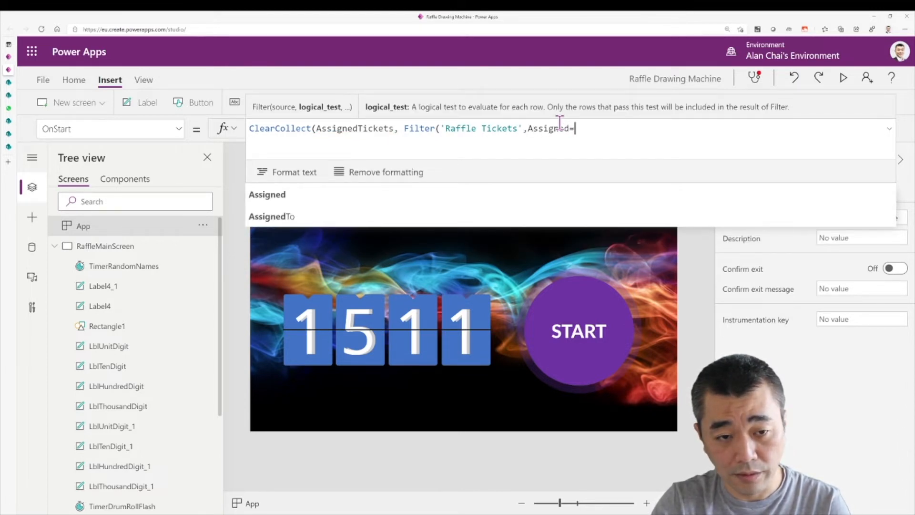
text("Yes")))
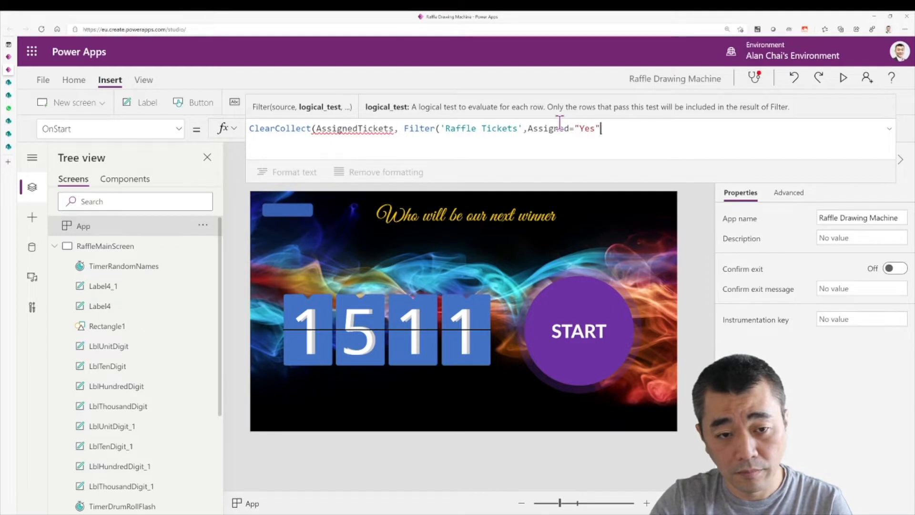
text(;)
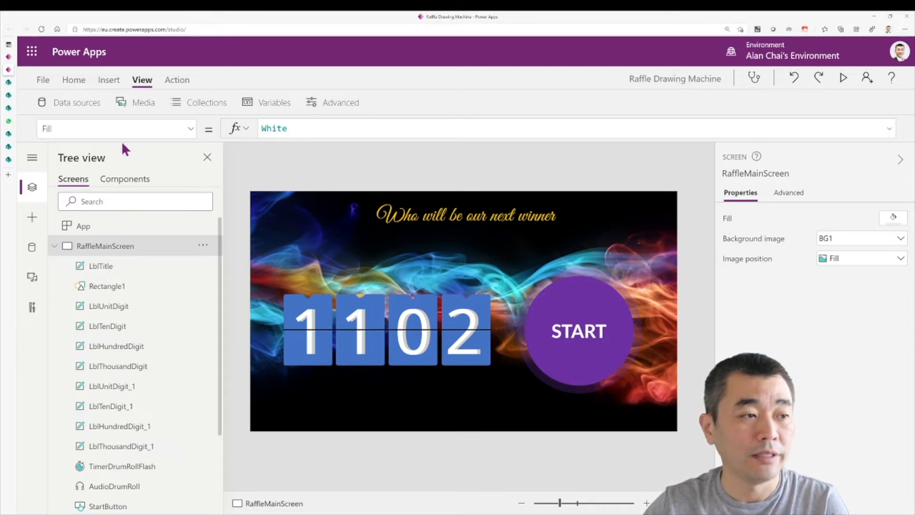
Add a timer control to RaffleMainScreen and set its Duration to 1000.
click(110, 81)
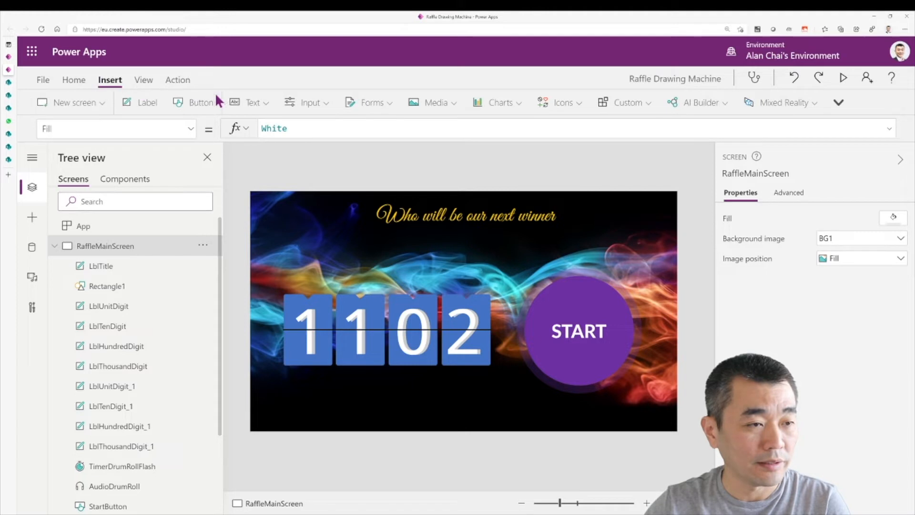
click(333, 106)
scroll(350, 293, down, 3)
click(307, 262)
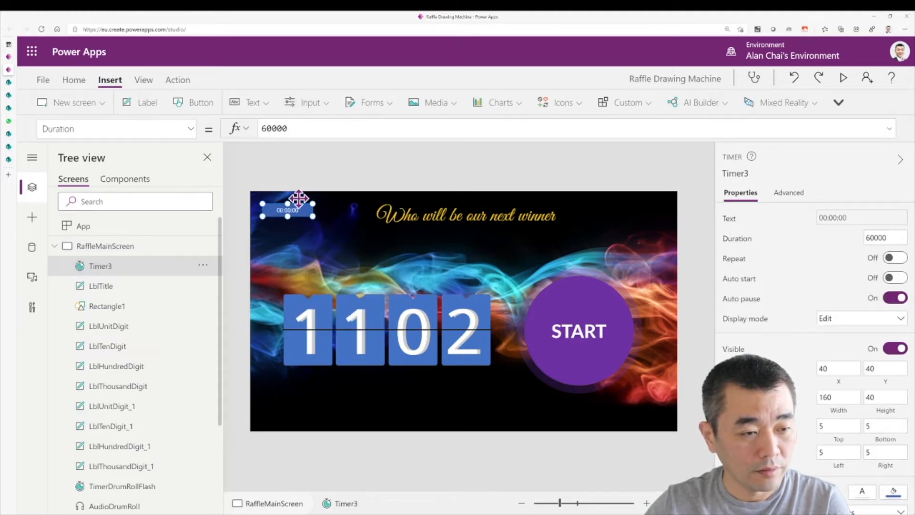
double_click(274, 127)
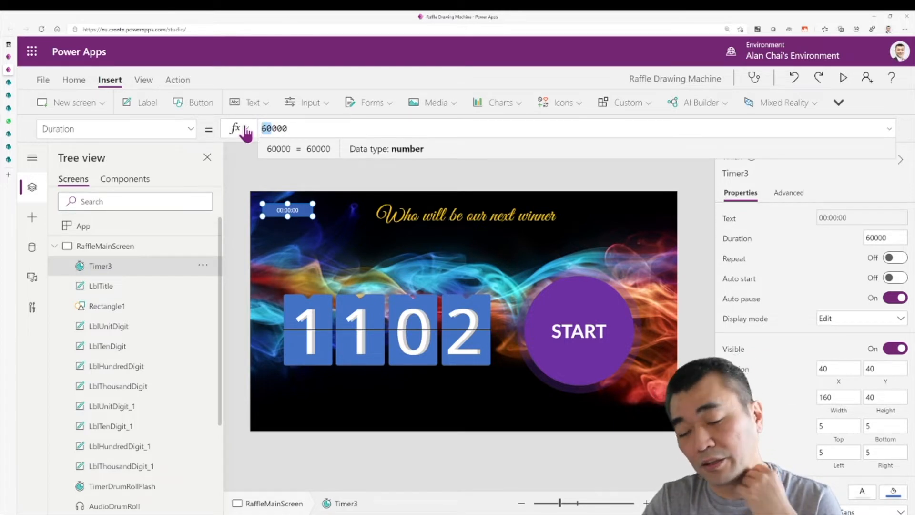
text(1000)
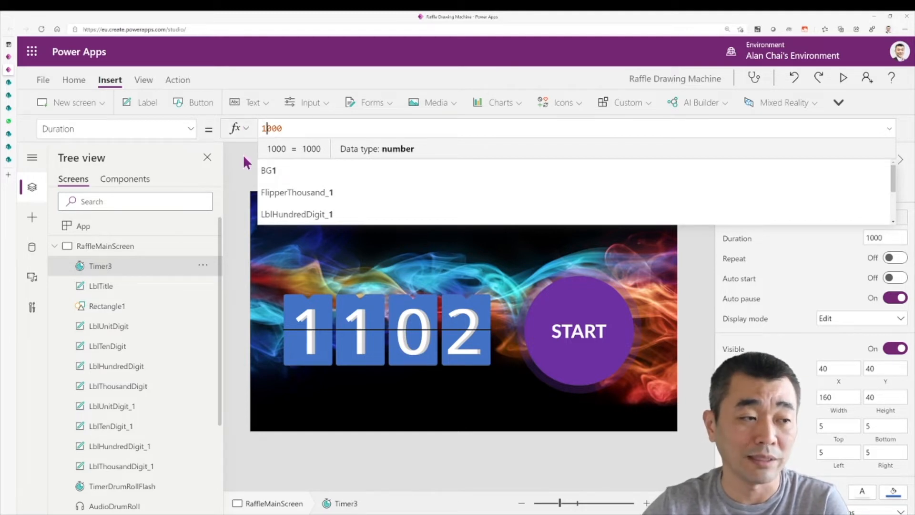
Set the new timer's Start property to the variable varDrumRoll.
click(191, 129)
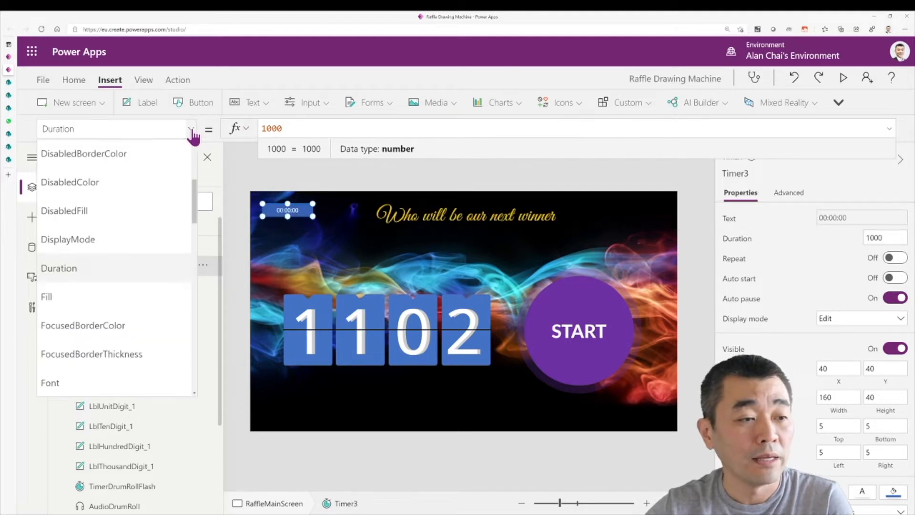
scroll(186, 193, down, 10)
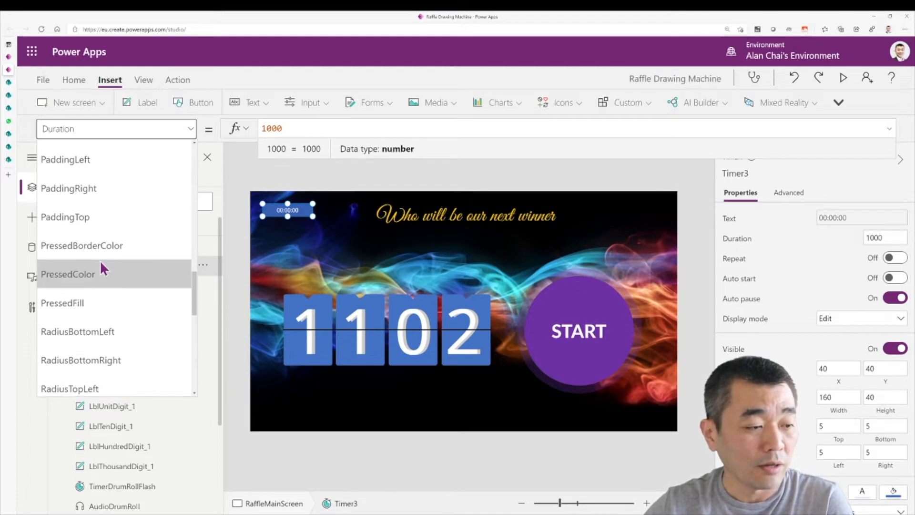
scroll(105, 294, down, 1)
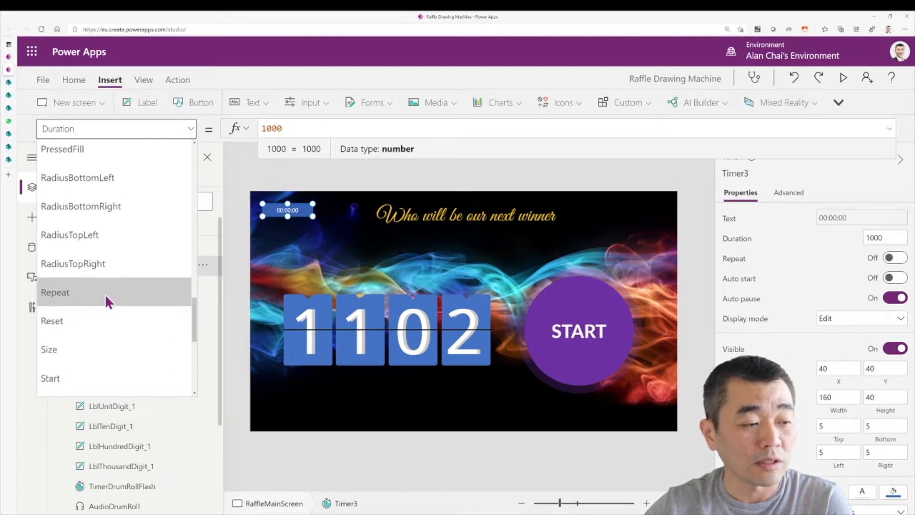
click(112, 381)
double_click(276, 128)
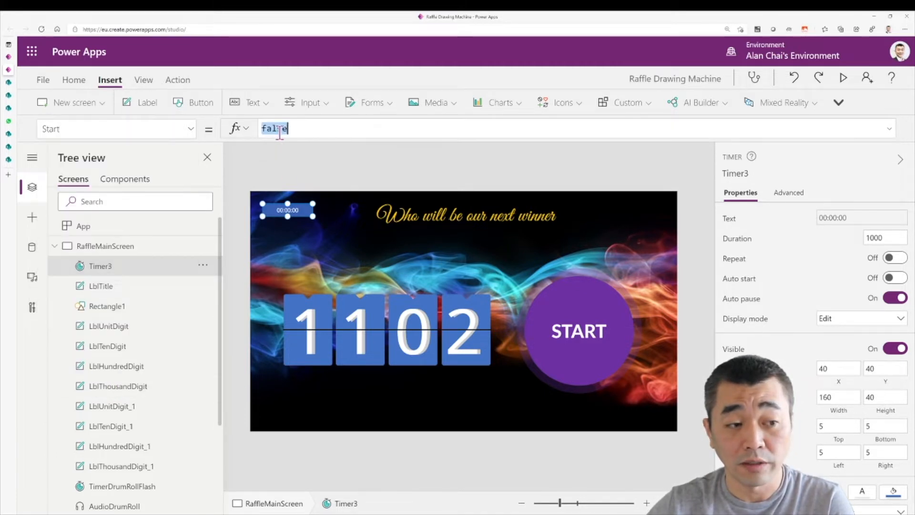
text(varDr)
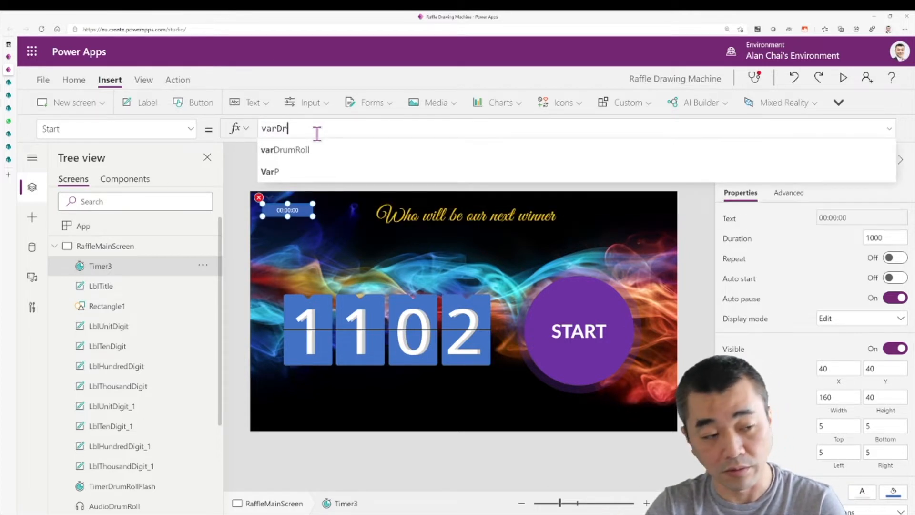
text(umRoll)
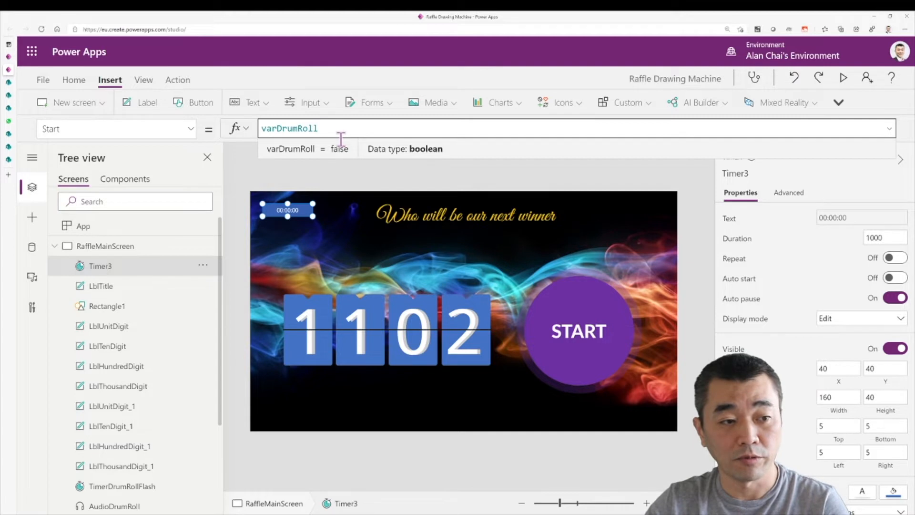
click(288, 228)
click(288, 211)
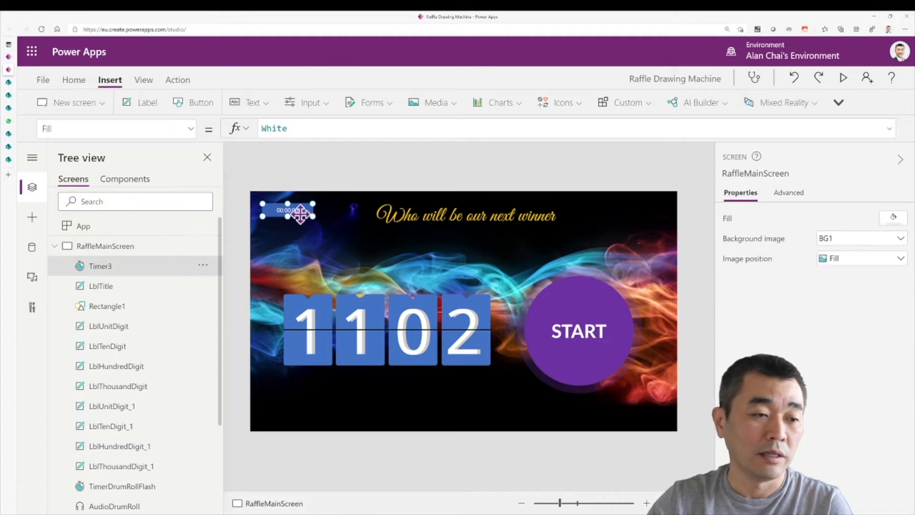
Replace the timer's Text formula with the beginning of a LookUp on the AssignedTickets collection.
click(190, 130)
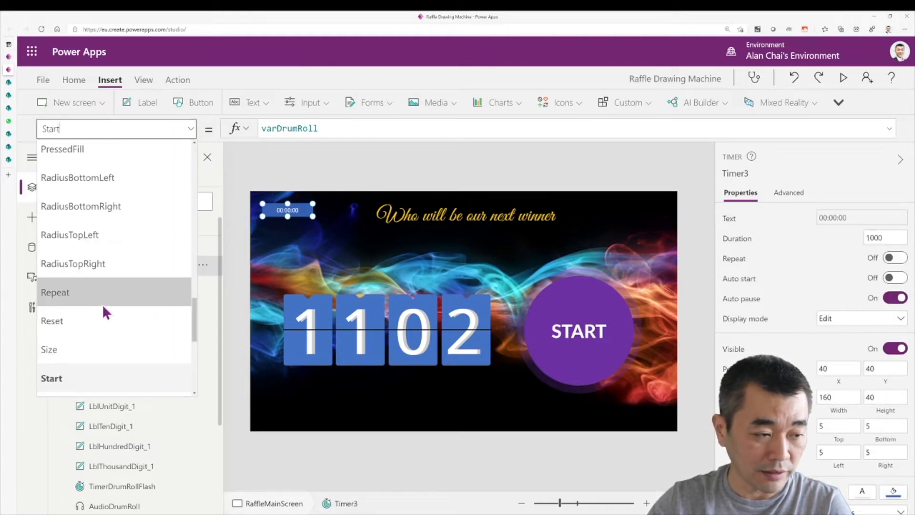
scroll(104, 299, up, 5)
scroll(103, 294, up, 4)
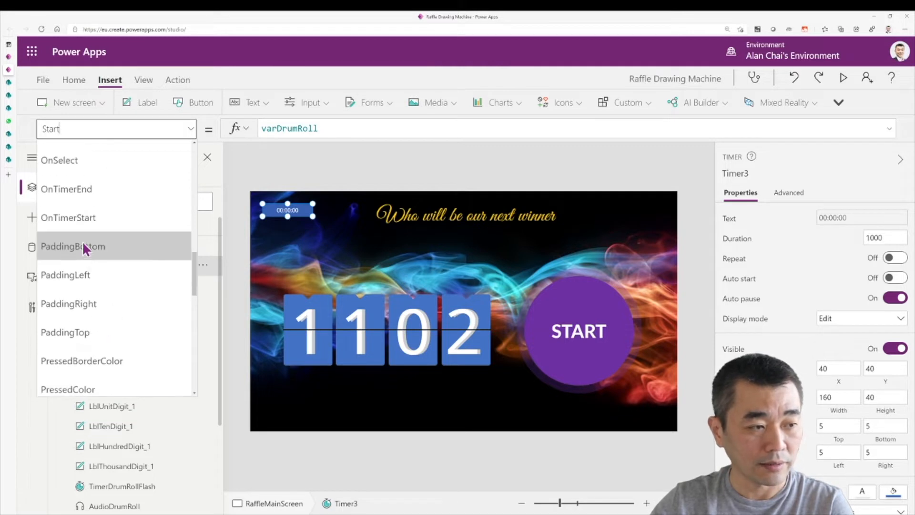
scroll(92, 224, up, 1)
scroll(92, 224, down, 10)
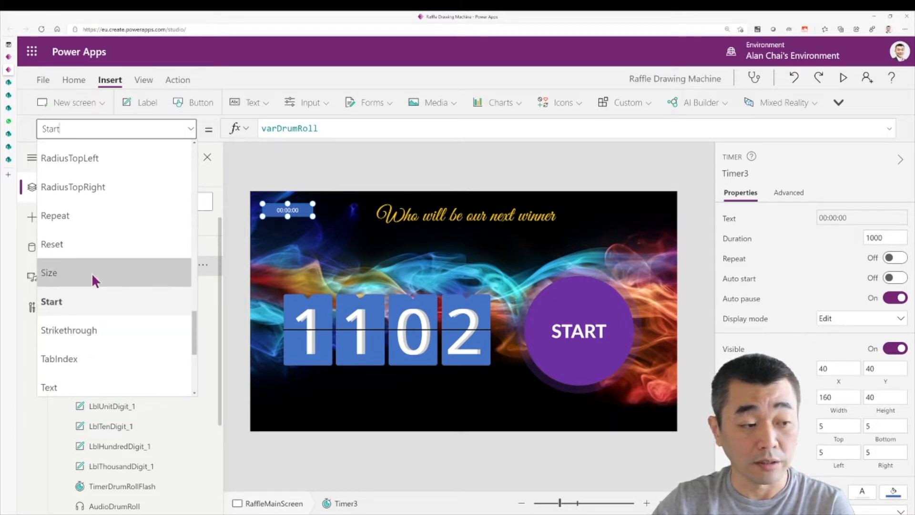
click(94, 389)
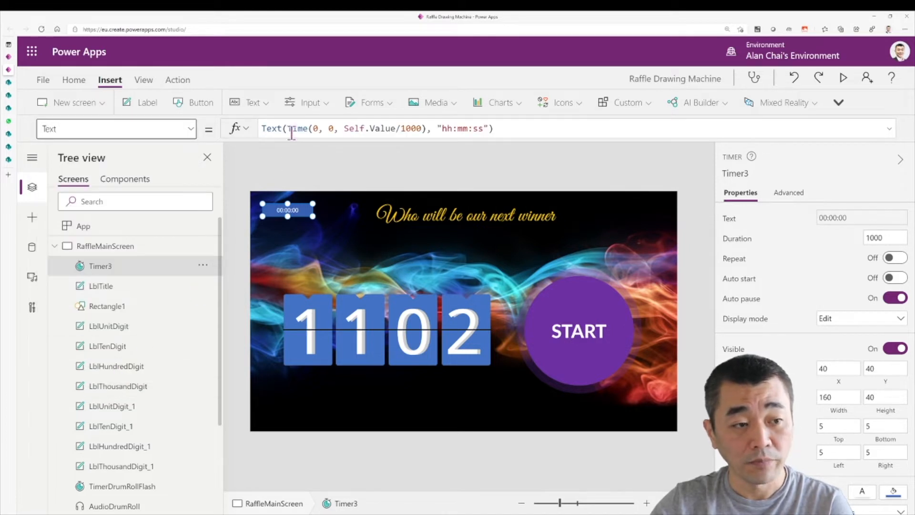
drag(543, 126, 217, 125)
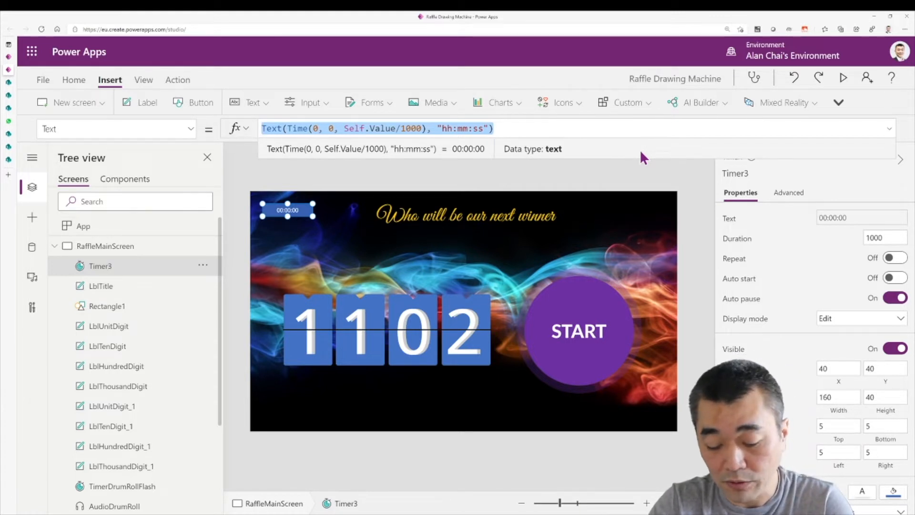
text(Lookup(Assigne)
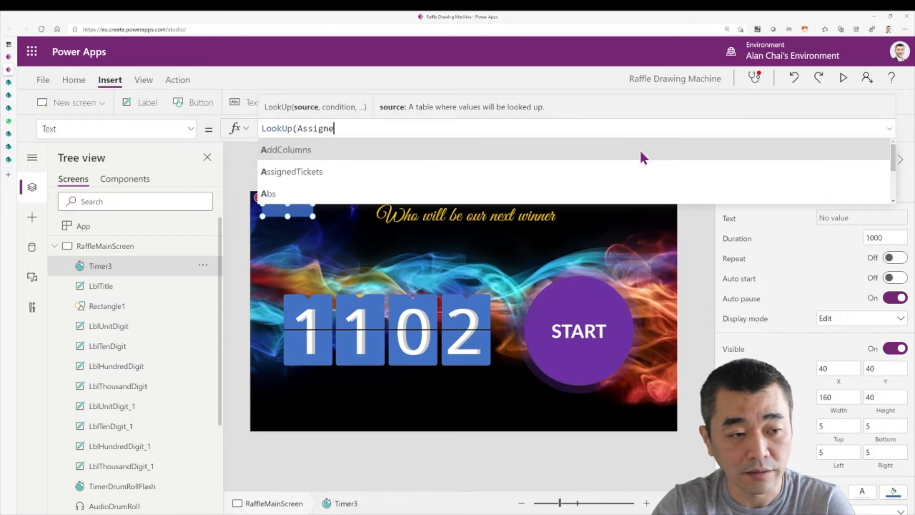
click(639, 149)
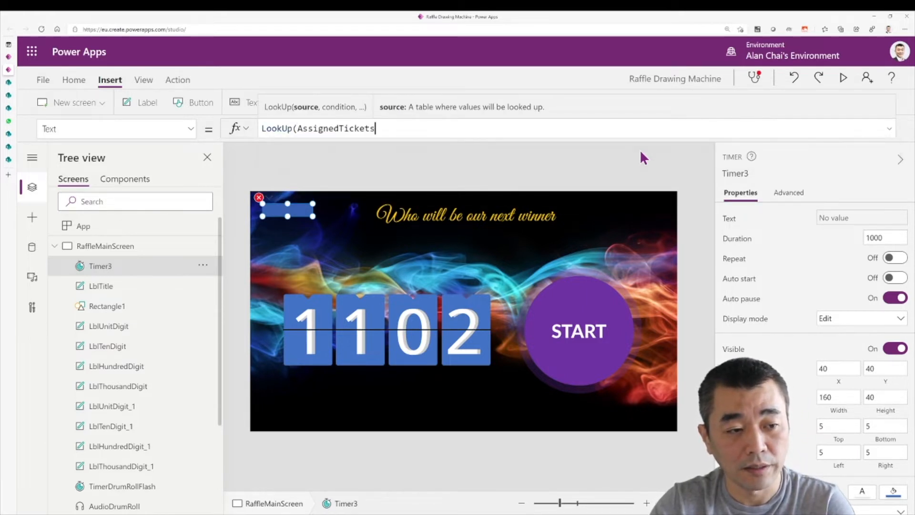
Add the condition ID=Timer3.Value to the timer's Text LookUp and close the parenthesis.
text(,)
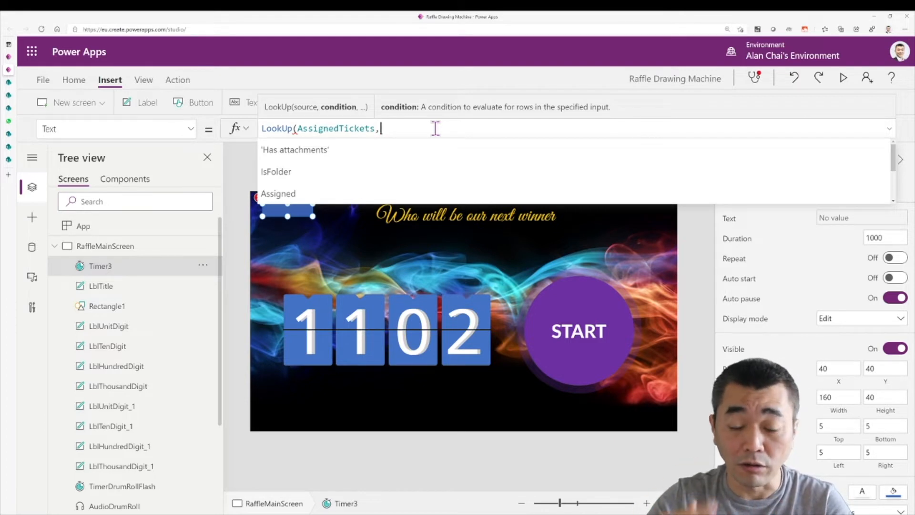
text(ID)
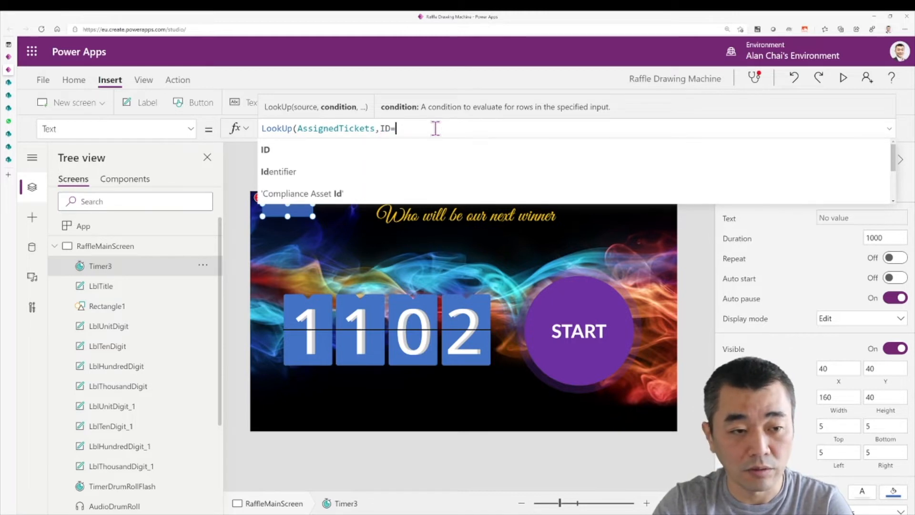
text(=T)
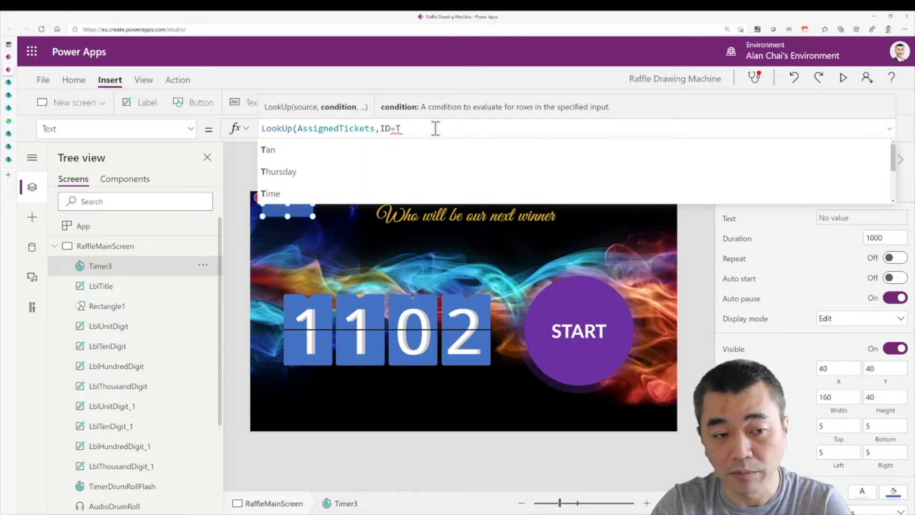
text(imer)
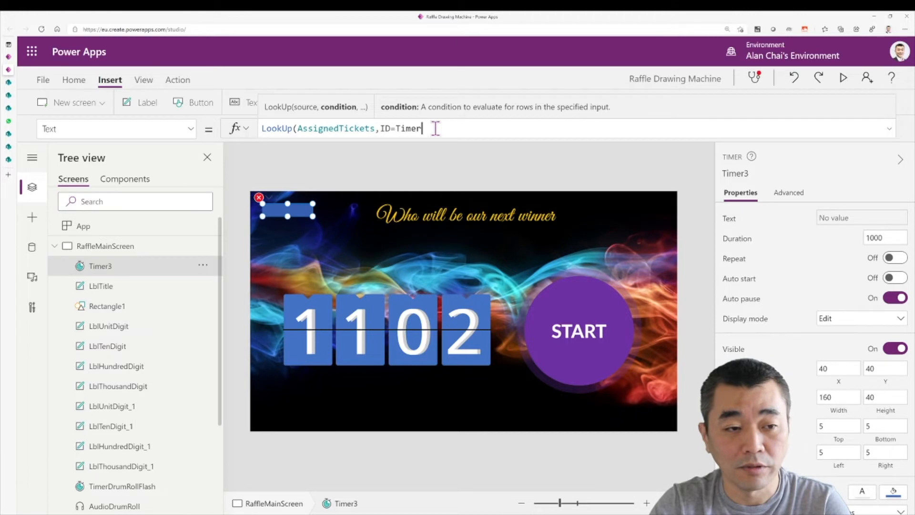
text(3)
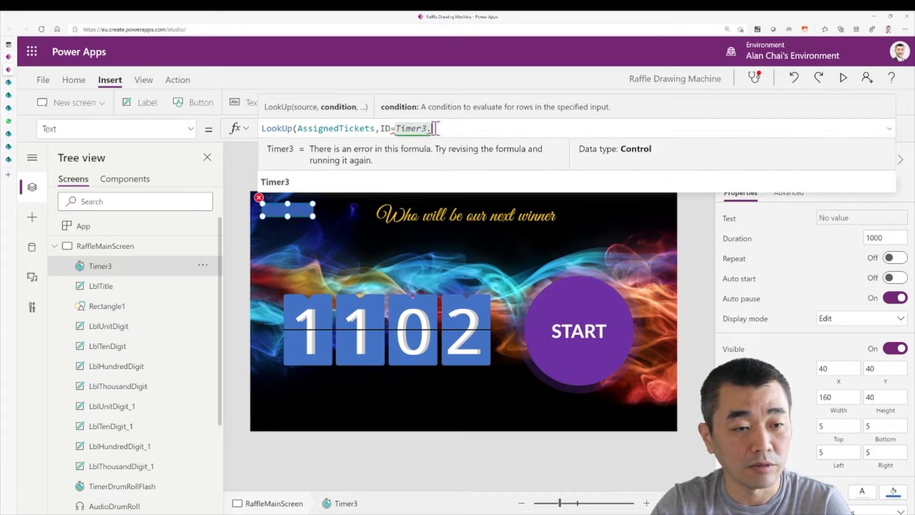
text(.Valu)
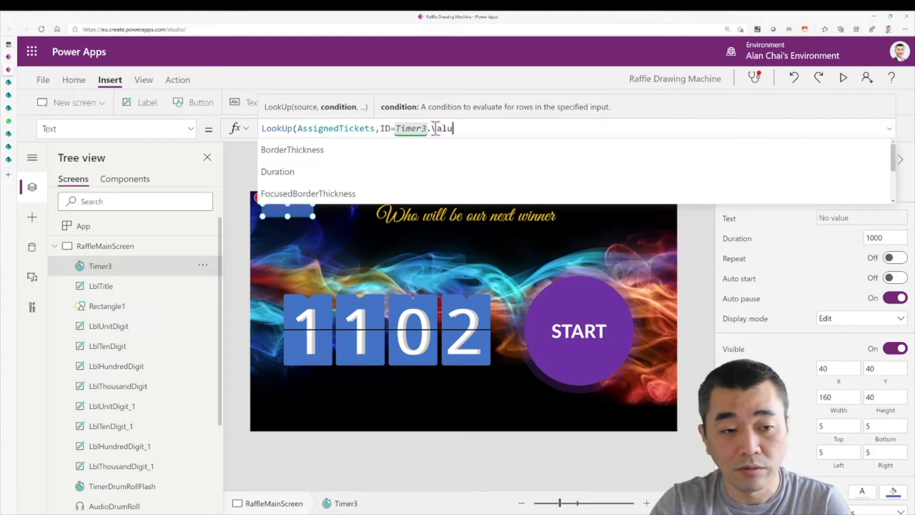
text(e))
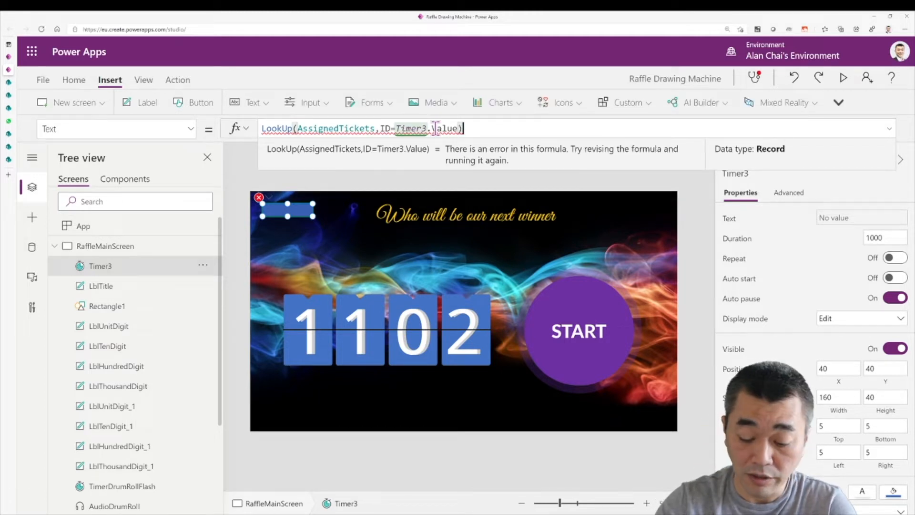
Complete the timer's Text formula by appending .AssignedTo.DisplayName after the LookUp.
text(.Ass)
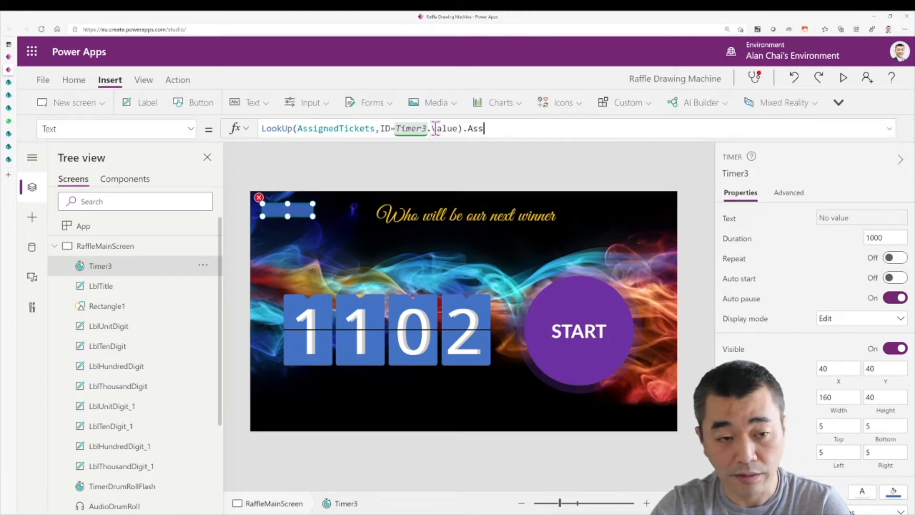
text(ignedTo)
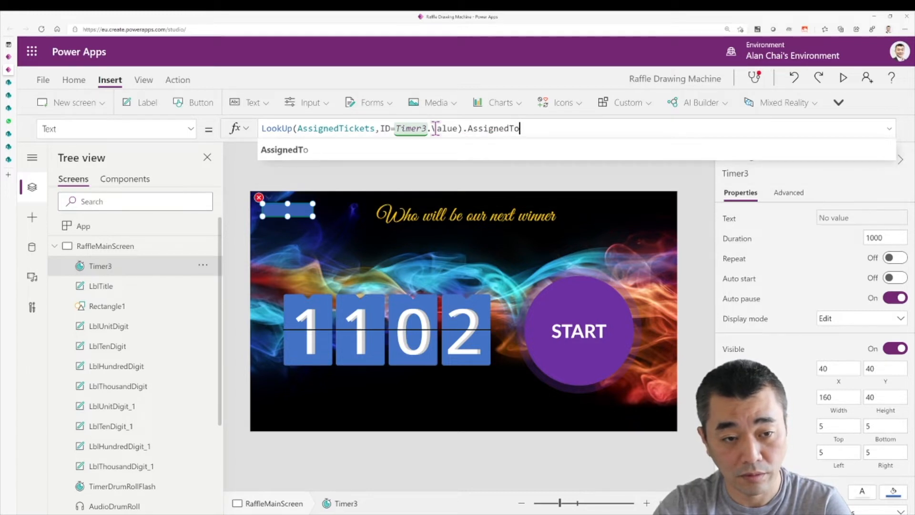
text(.)
key(Down)
key(Down)
key(Down)
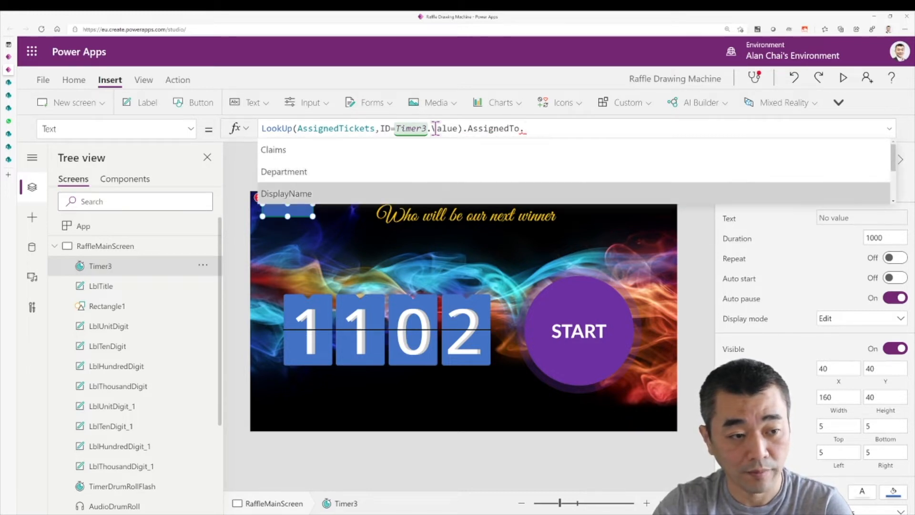
key(Up)
key(Up)
key(Down)
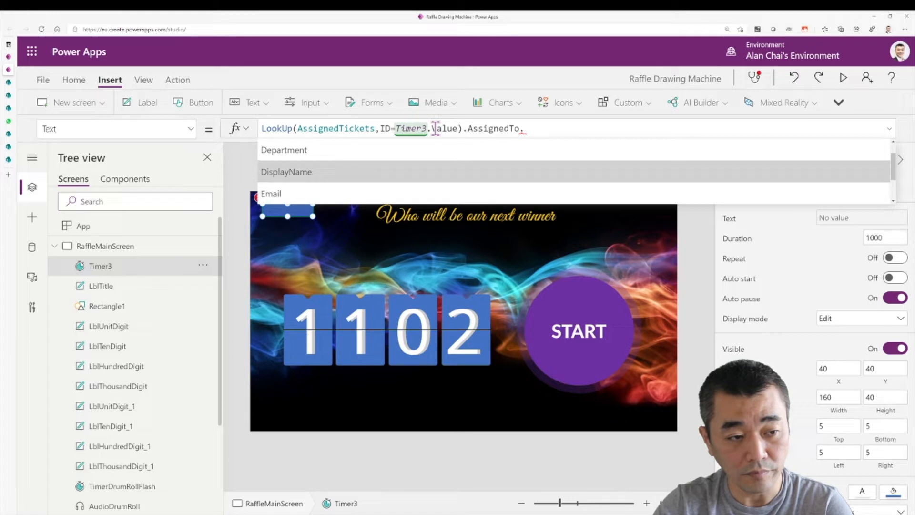
key(Tab)
click(331, 240)
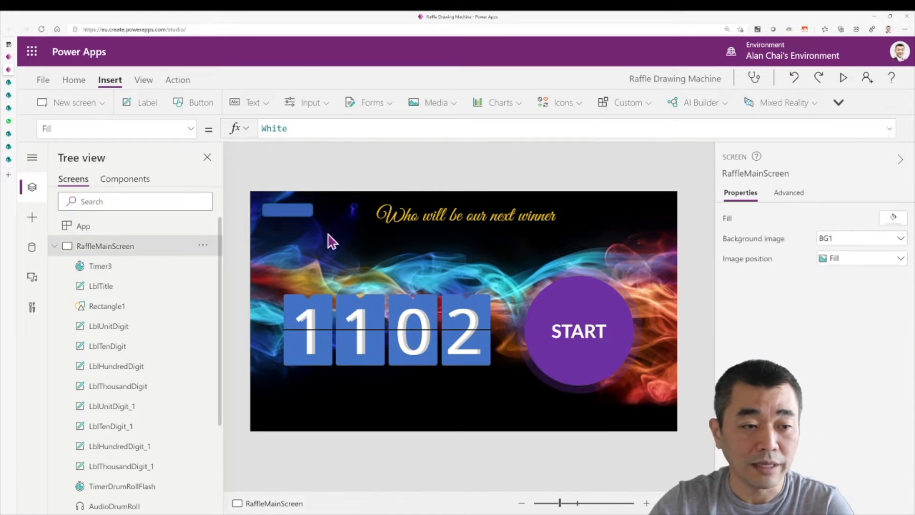
Enlarge the timer on the canvas to about 235 by 89 and rename it TimerRandomWinnerNames.
click(298, 214)
drag(313, 216, 339, 231)
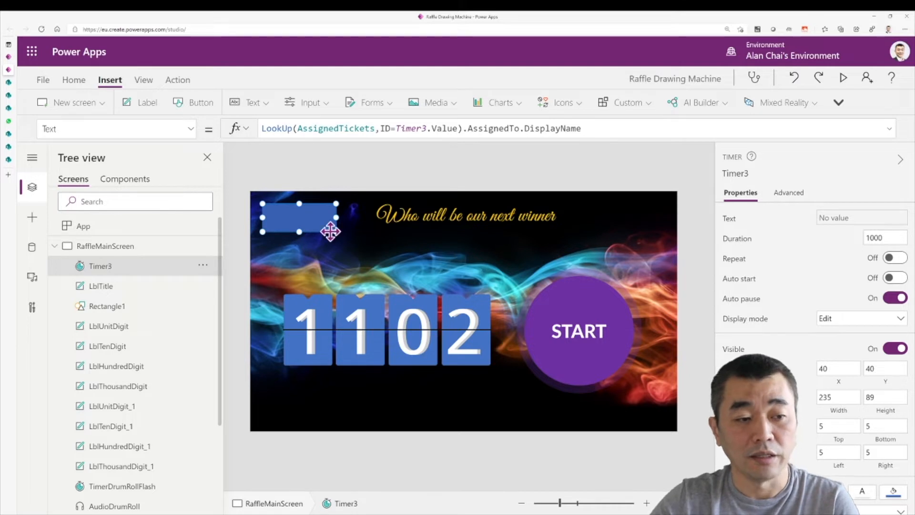
click(456, 130)
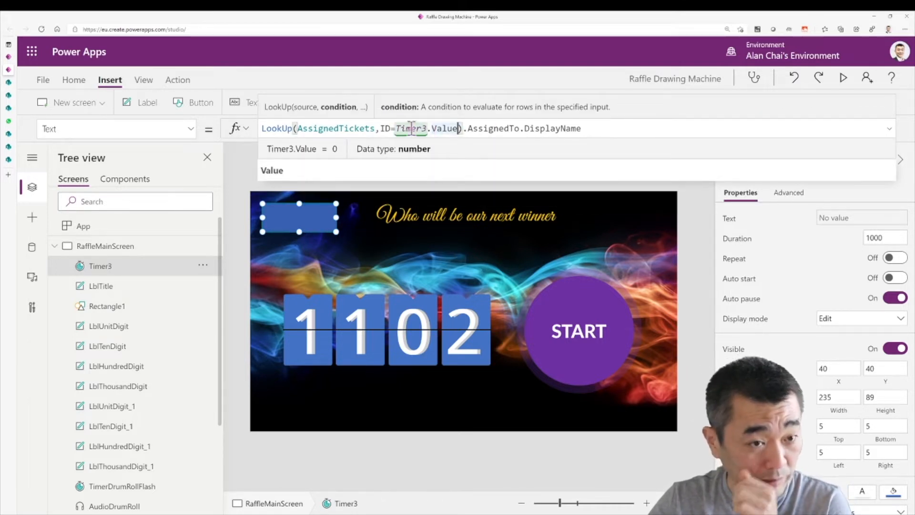
click(200, 266)
click(257, 373)
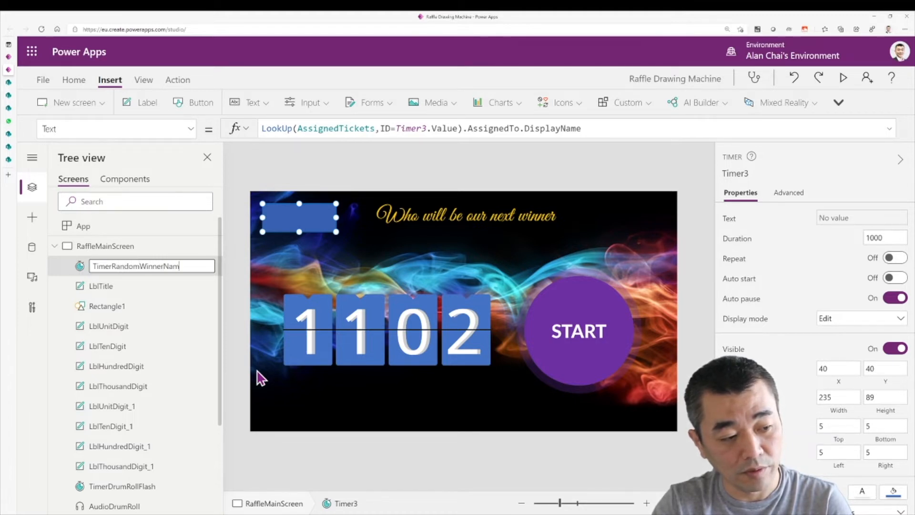
key(Tab)
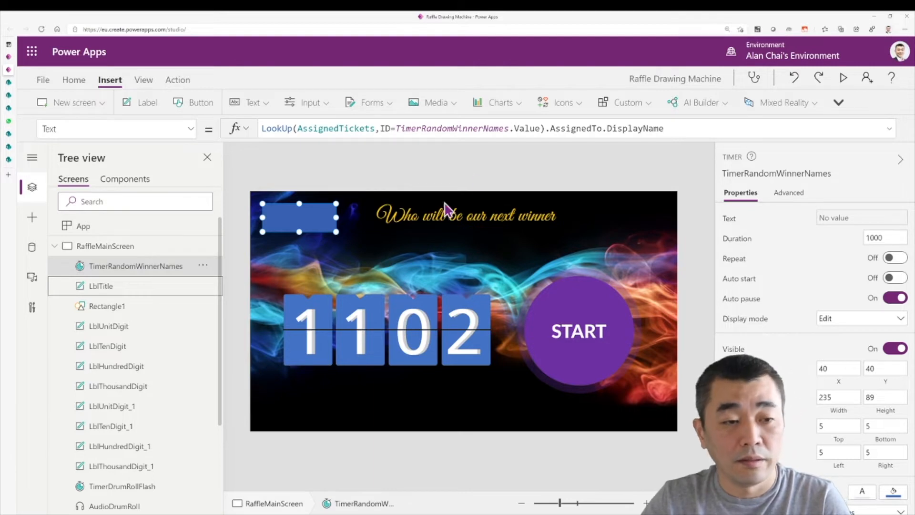
Preview the app, run a raffle draw to check the timer's text, and return to the editor.
click(842, 79)
click(669, 299)
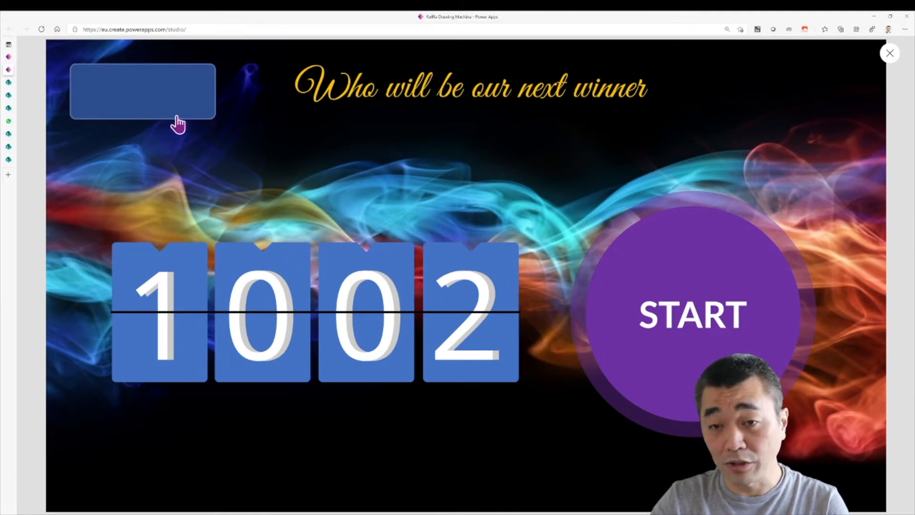
click(890, 54)
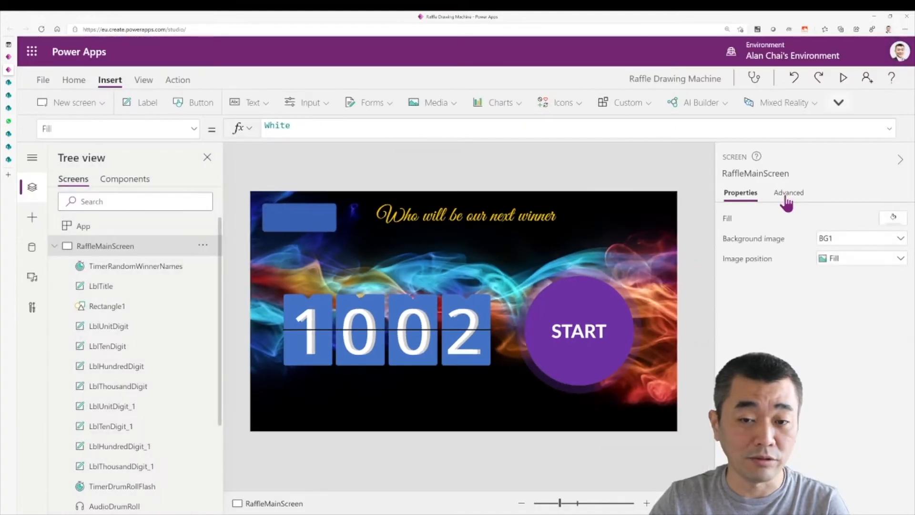
Turn on Repeat for the TimerRandomWinnerNames timer and test the raffle draw in preview.
click(276, 227)
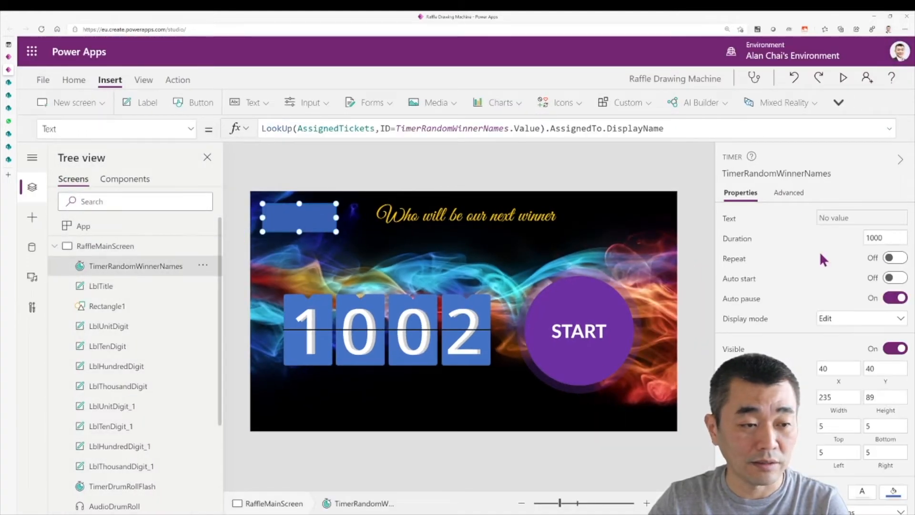
click(892, 257)
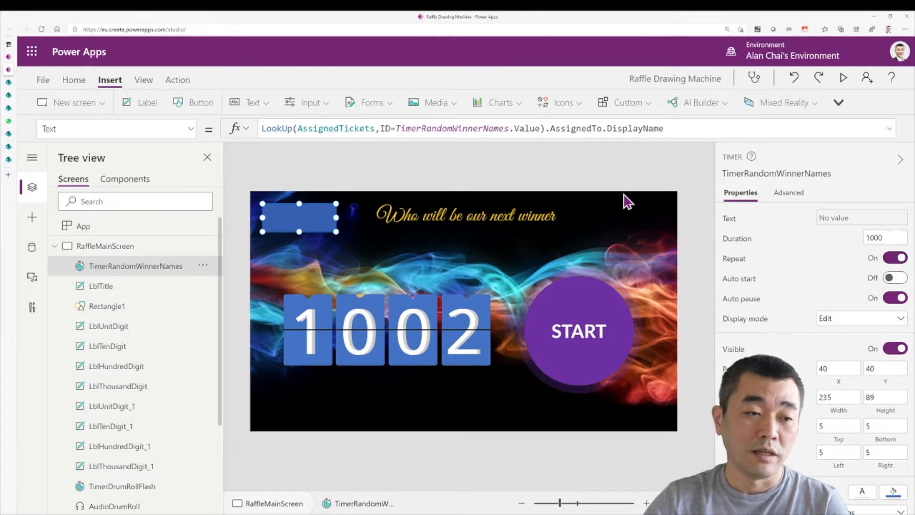
click(843, 77)
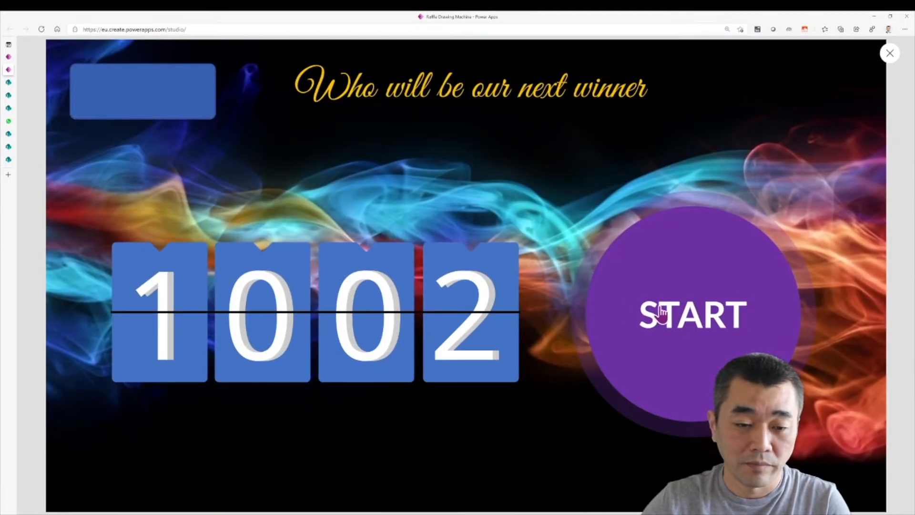
click(646, 315)
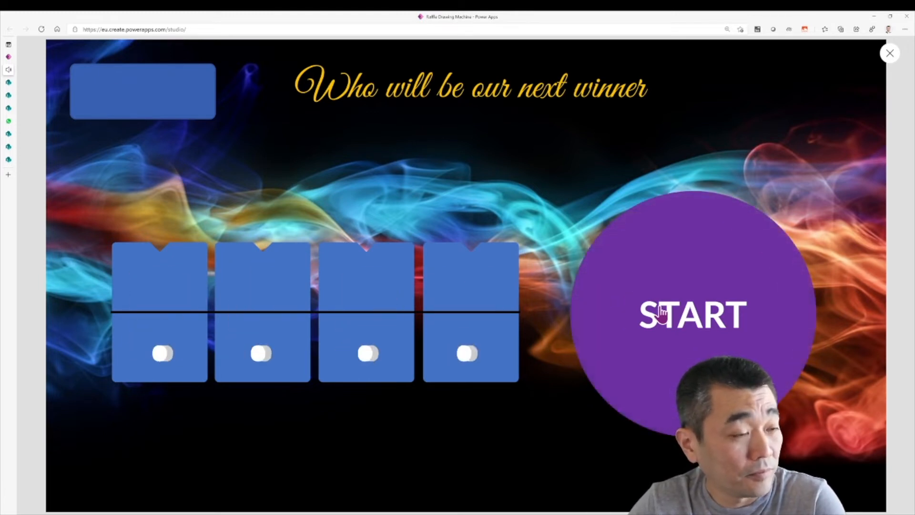
click(661, 312)
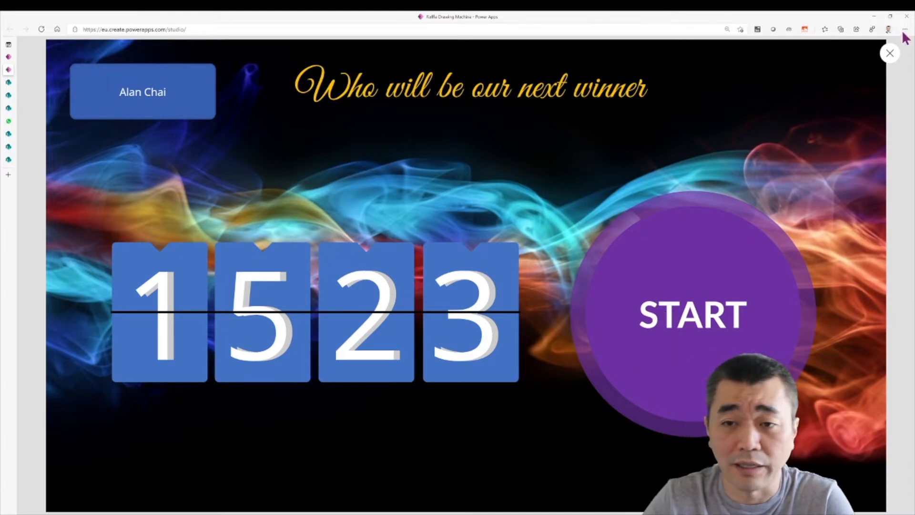
click(889, 53)
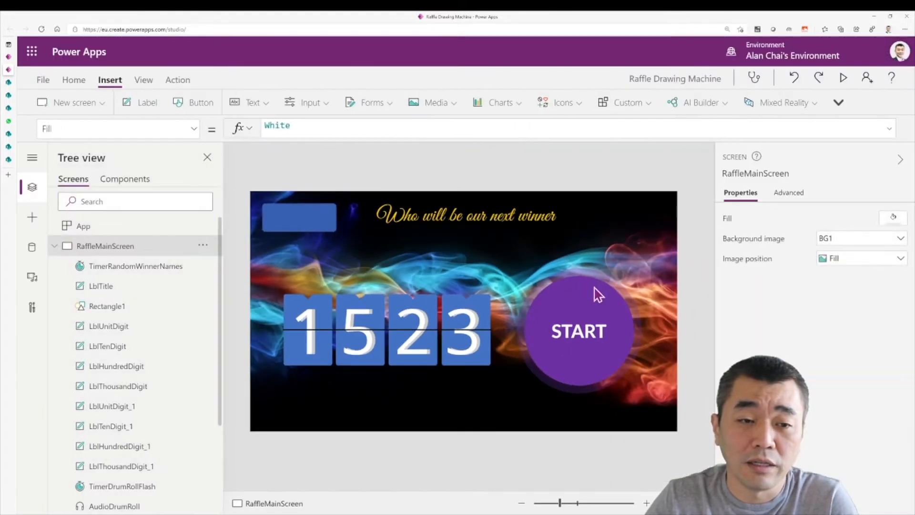
Change the LookUp condition in the timer's Text formula to ID=TimerRandomWinnerNames.Value/2.
click(330, 230)
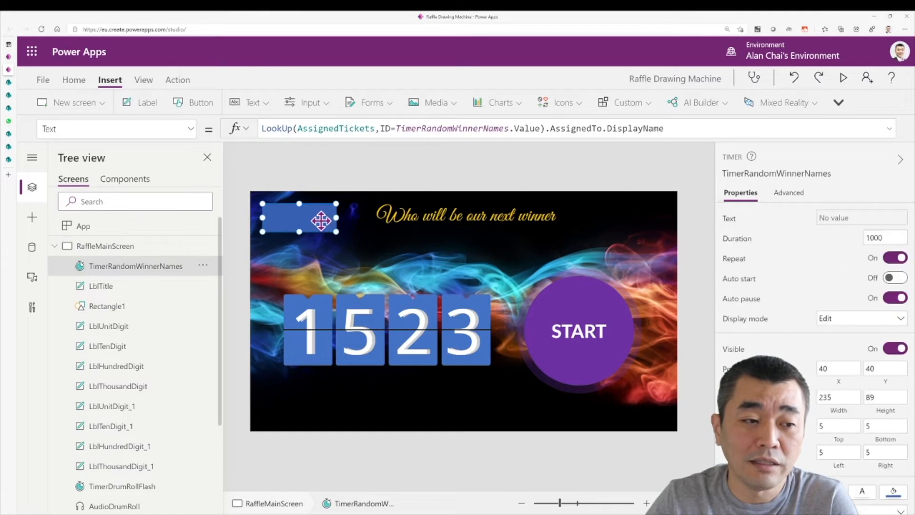
click(445, 129)
click(497, 129)
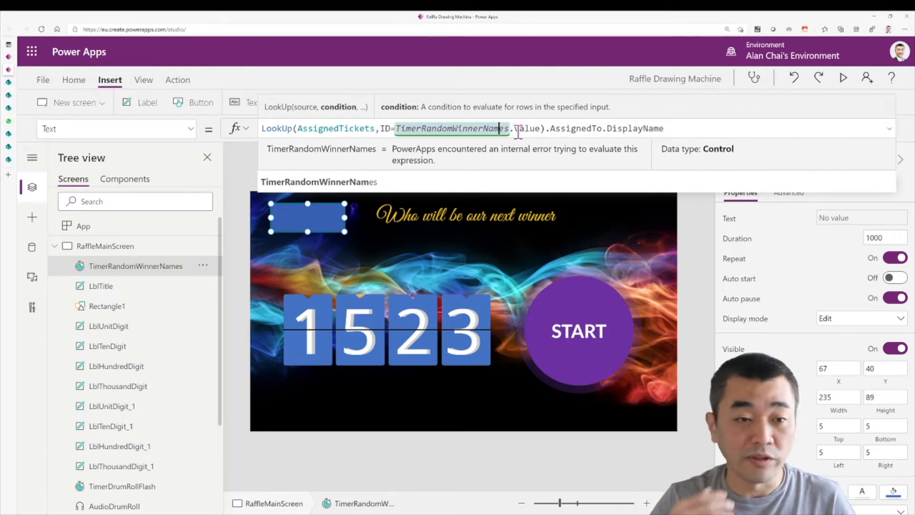
key(Right)
key(Right)
key(Right)
key(Right)
key(Right)
key(Right)
key(Right)
key(Right)
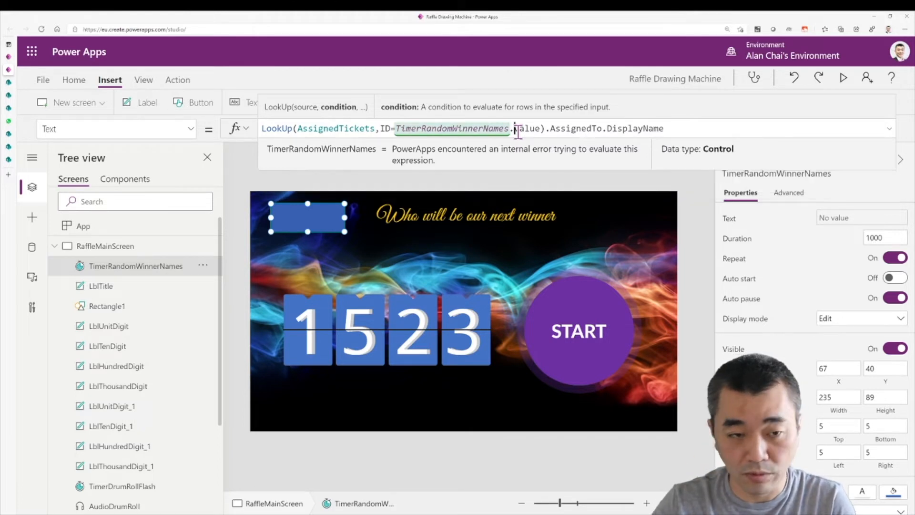
text(/2)
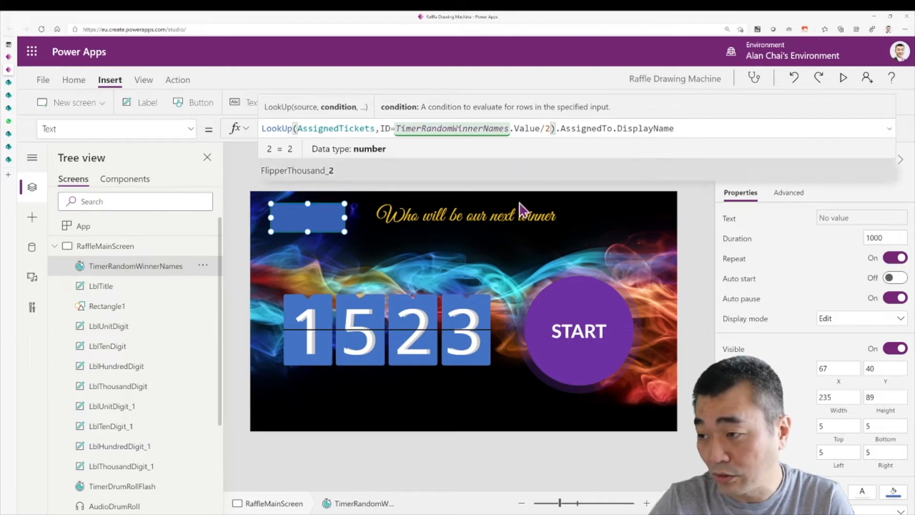
click(684, 202)
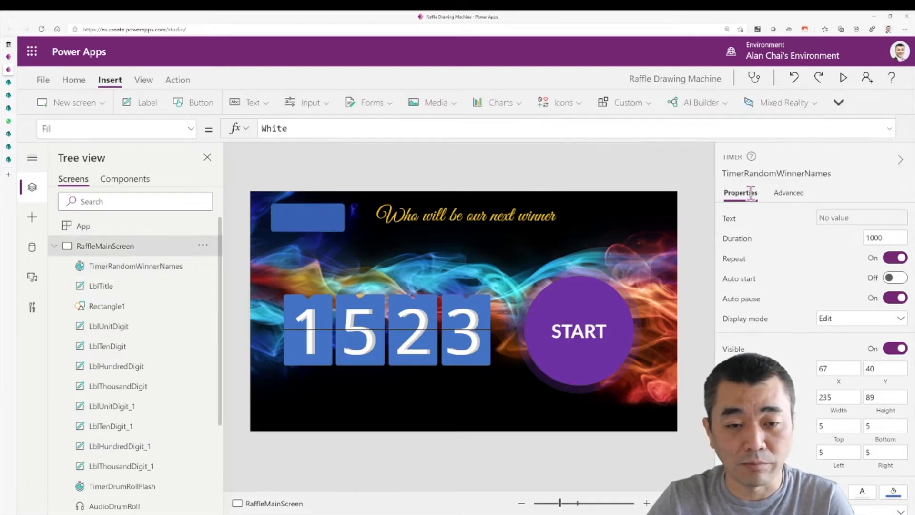
Run another raffle draw in preview to check how the names cycle with the halved timer value.
click(843, 79)
click(695, 318)
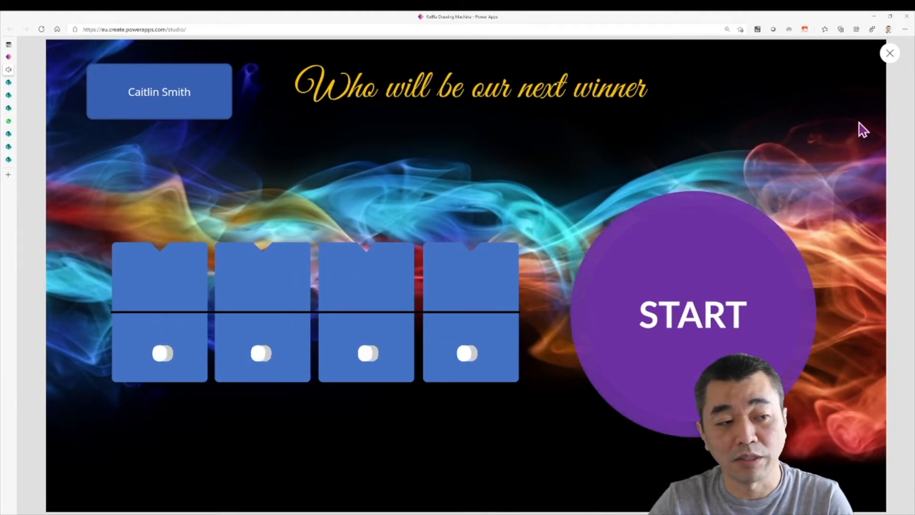
click(889, 56)
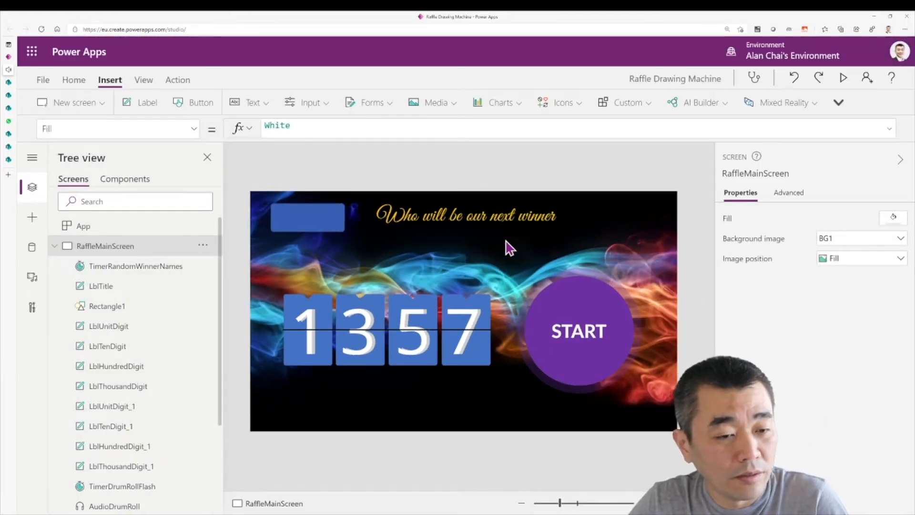
Paste the winner name label onto RaffleMainScreen beneath the title and select it.
key(ctrl+v)
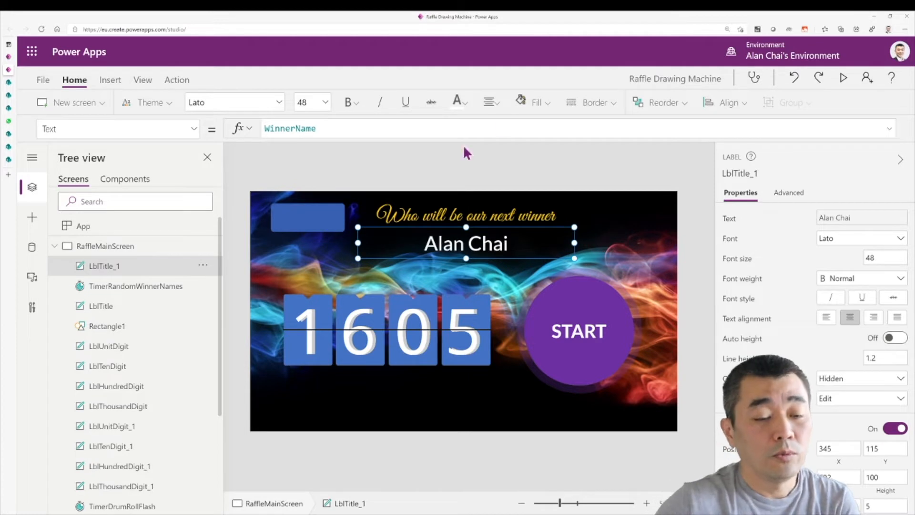
click(603, 170)
click(472, 246)
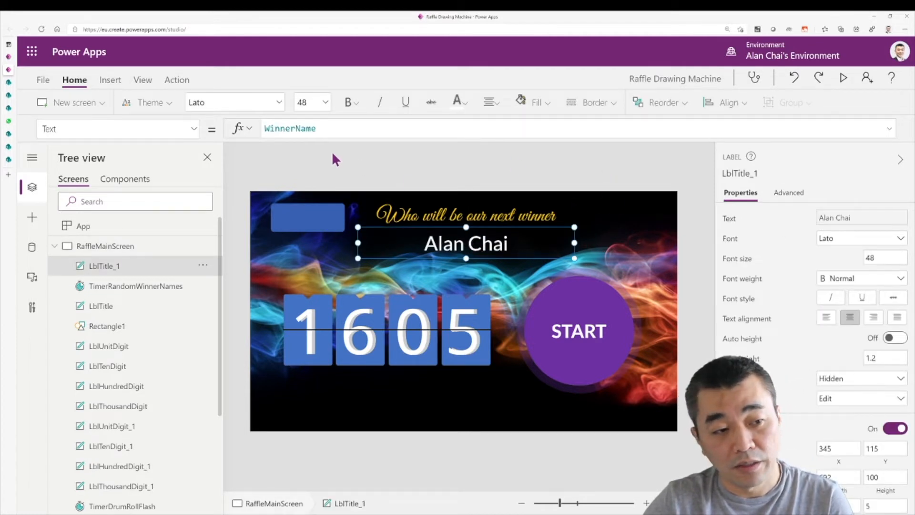
Replace the pasted label's Text formula with the beginning of an If that tests varDrumRoll.
click(266, 127)
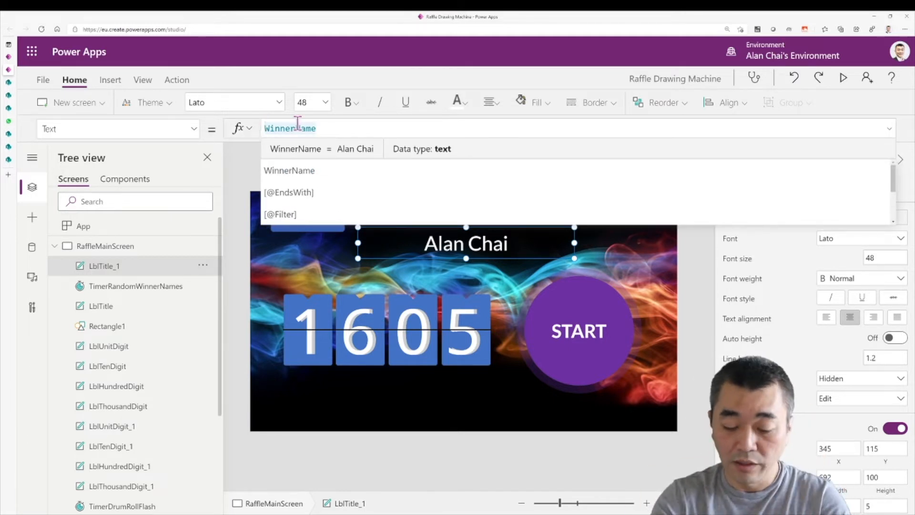
text(If(var)
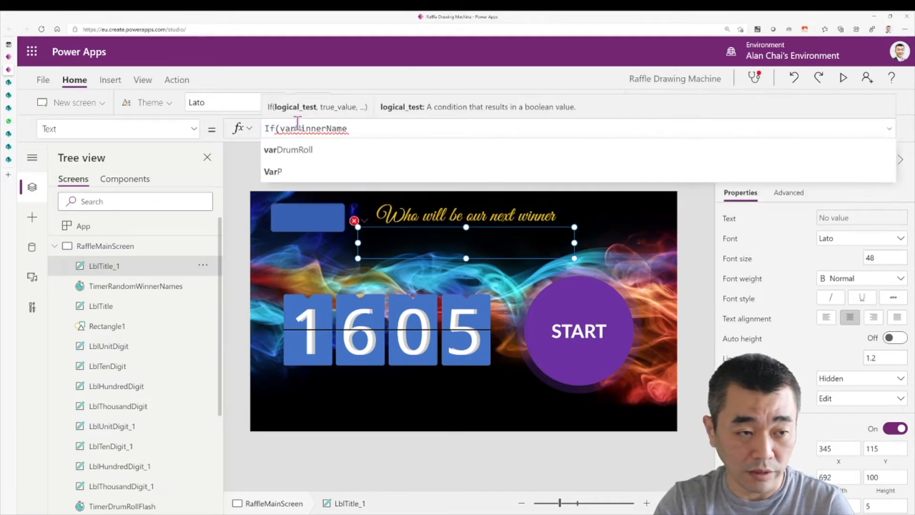
key(Tab)
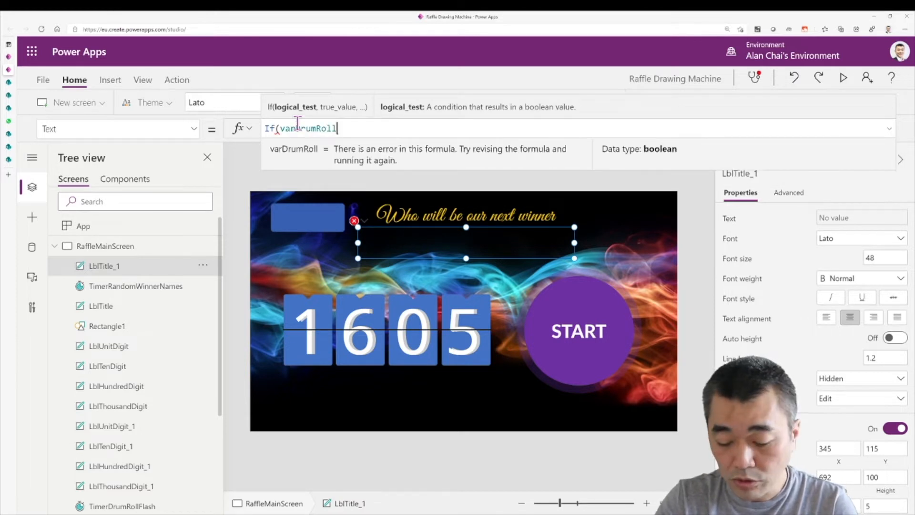
Complete the winner name label's Text formula as If(varDrumRoll,TimerRandomWinnerNames.Text,WinnerName).
text(,Timer)
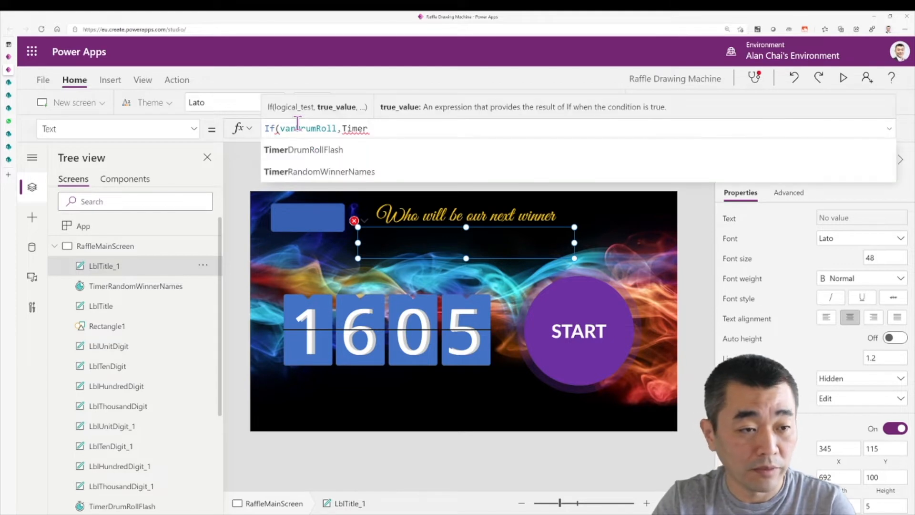
key(Down)
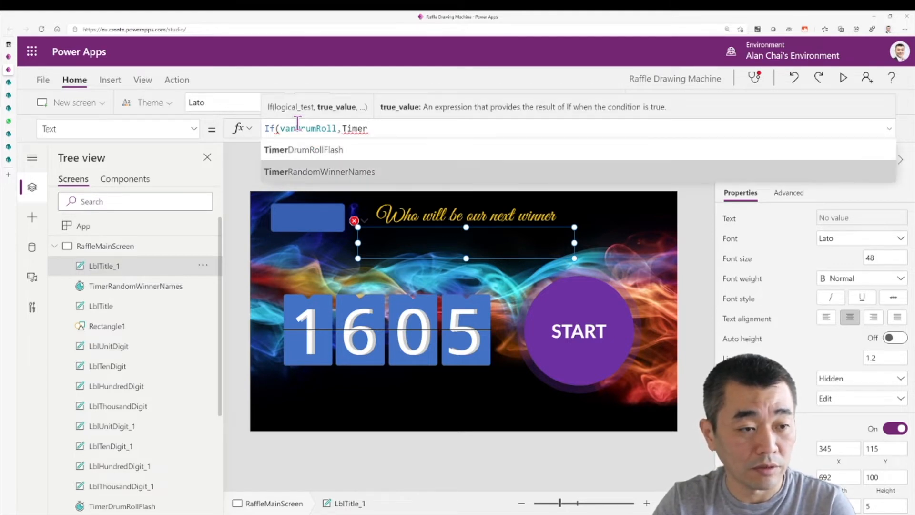
key(Tab)
text(.)
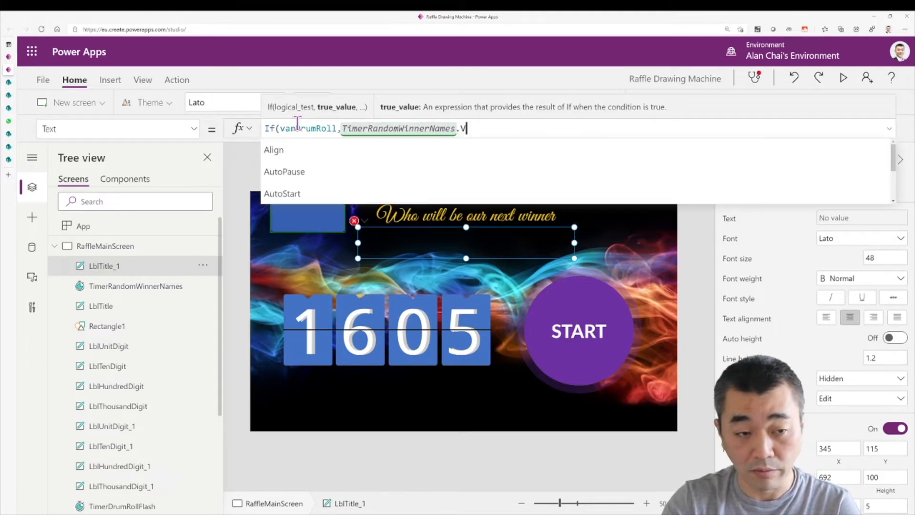
text(Valu)
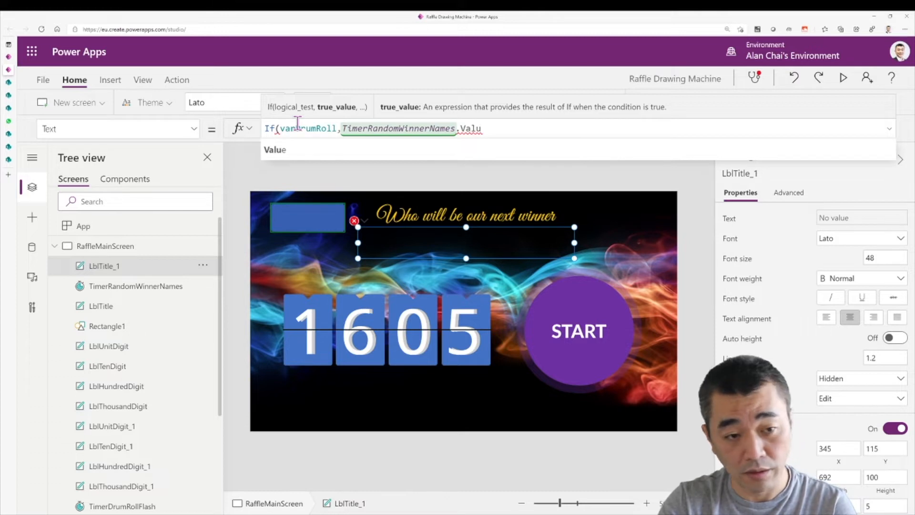
key(BackSpace)
key(BackSpace)
key(BackSpace)
key(BackSpace)
text(Text)
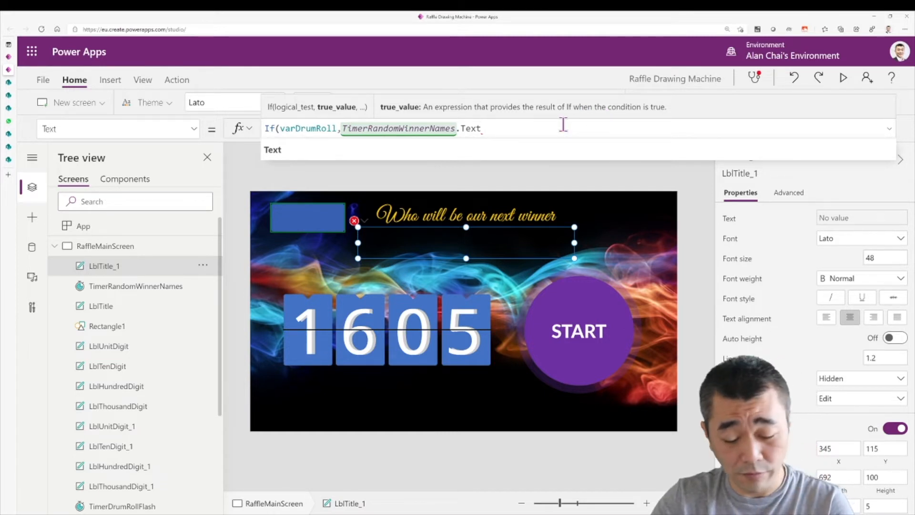
text(,)
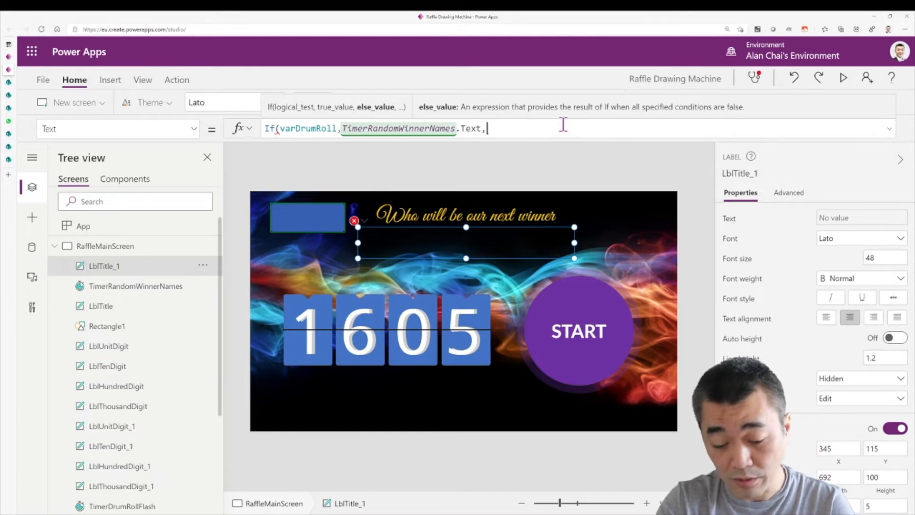
text(WinnerName))
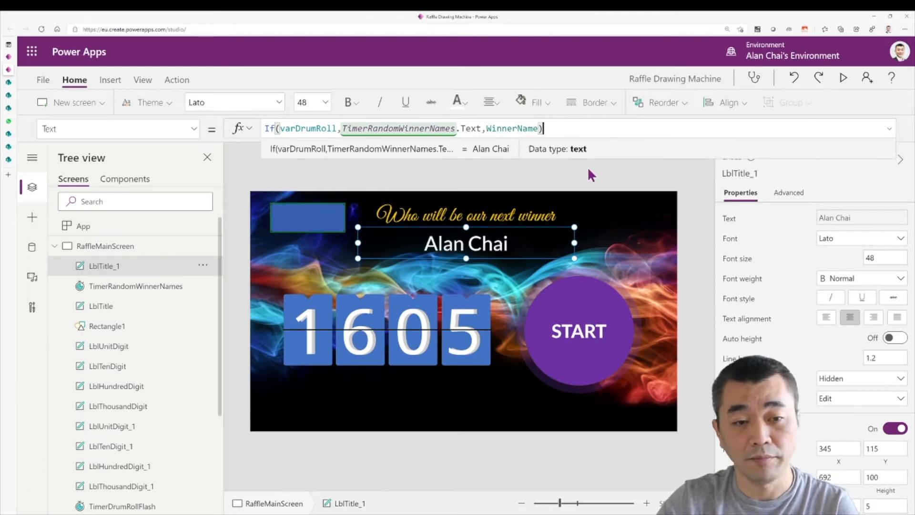
click(591, 175)
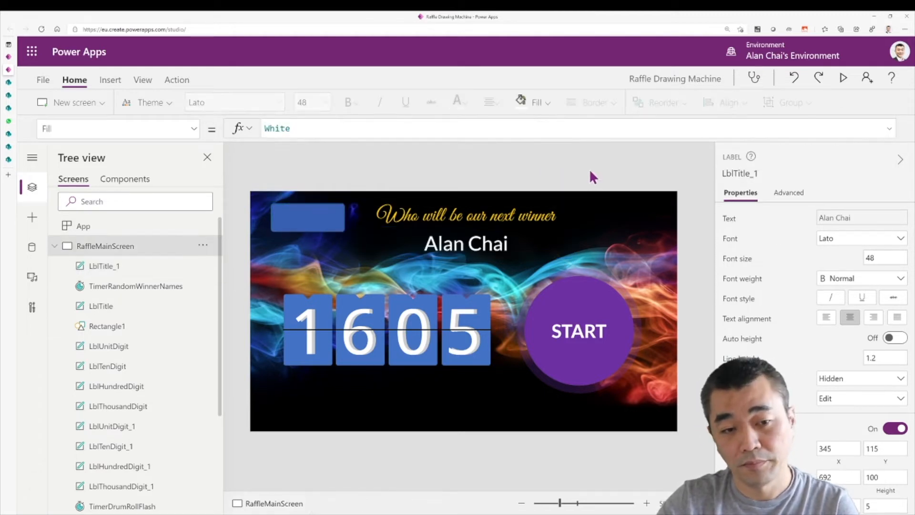
Hide the TimerRandomWinnerNames timer on RaffleMainScreen by setting its Visible property to off.
click(329, 225)
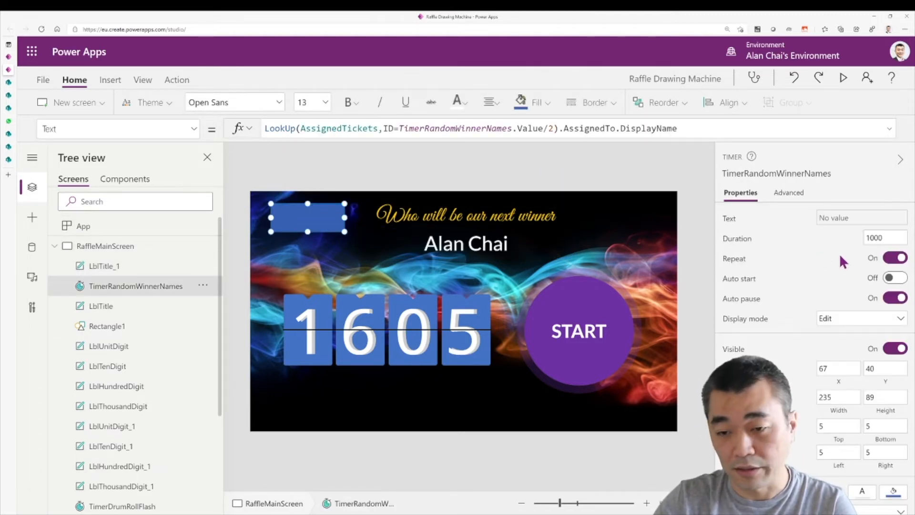
click(895, 350)
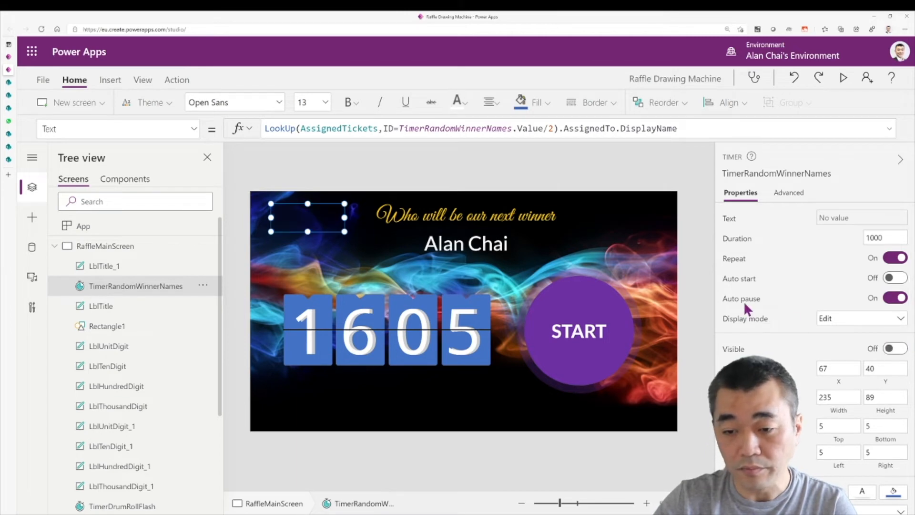
click(628, 159)
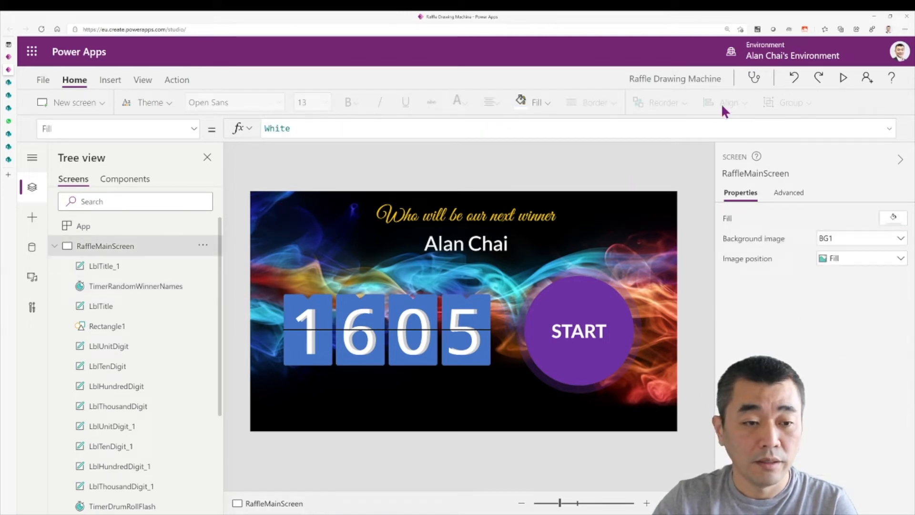
Run a raffle draw in preview to check how the label shows cycling names and the winner, and return to editing.
click(842, 77)
click(678, 323)
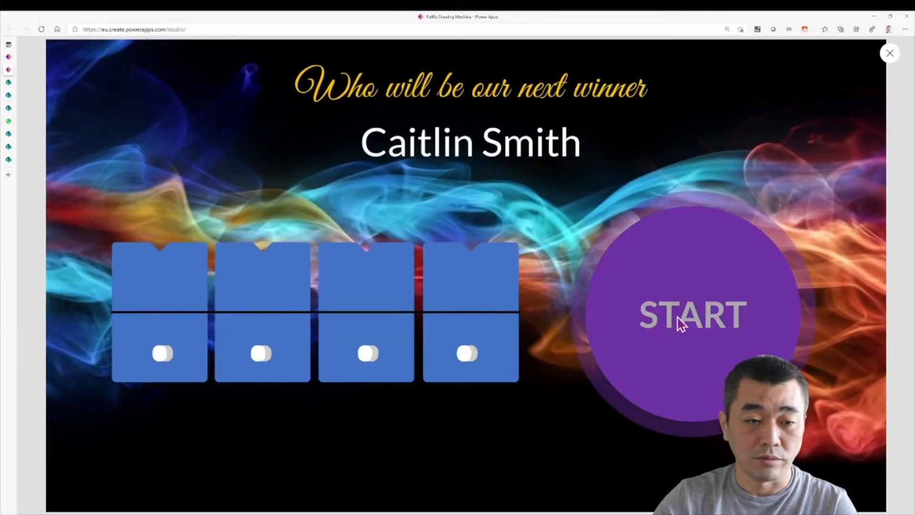
click(680, 324)
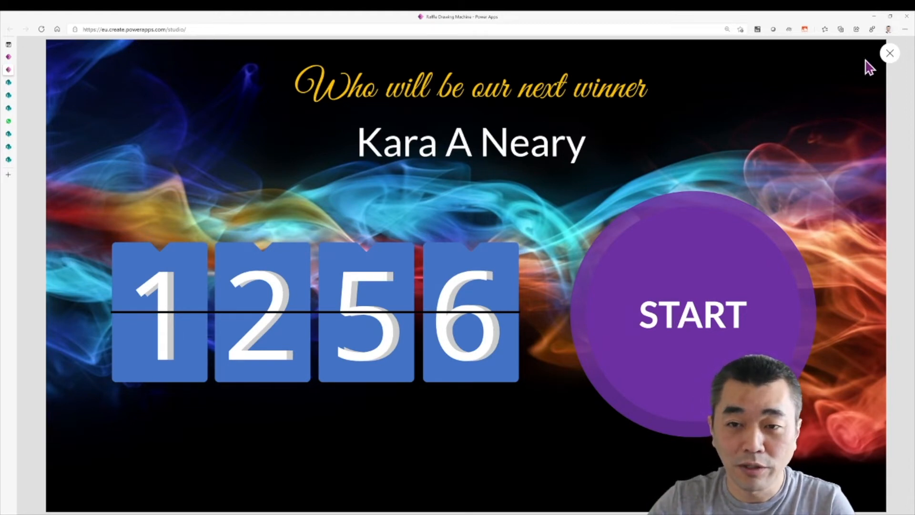
click(890, 55)
Widen the winner name label to the full screen width of 1366, starting at X 0.
click(543, 244)
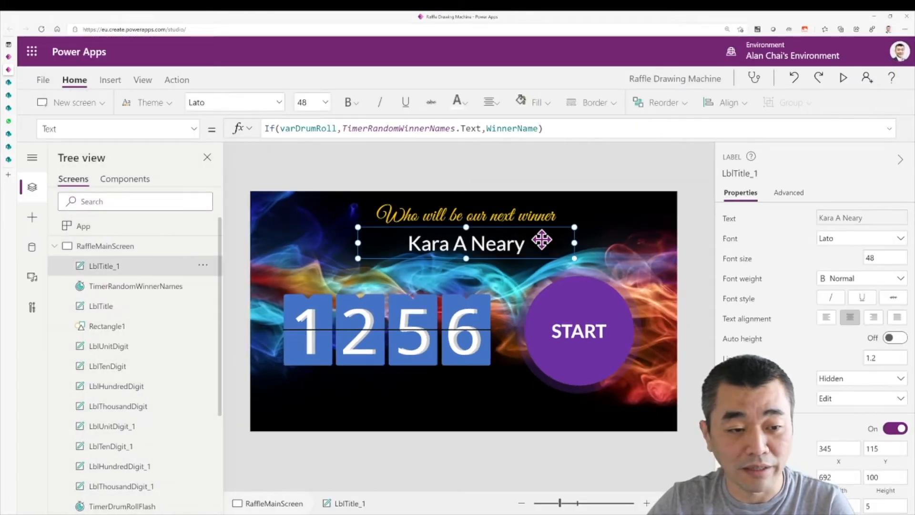
drag(360, 242, 250, 244)
drag(578, 244, 682, 249)
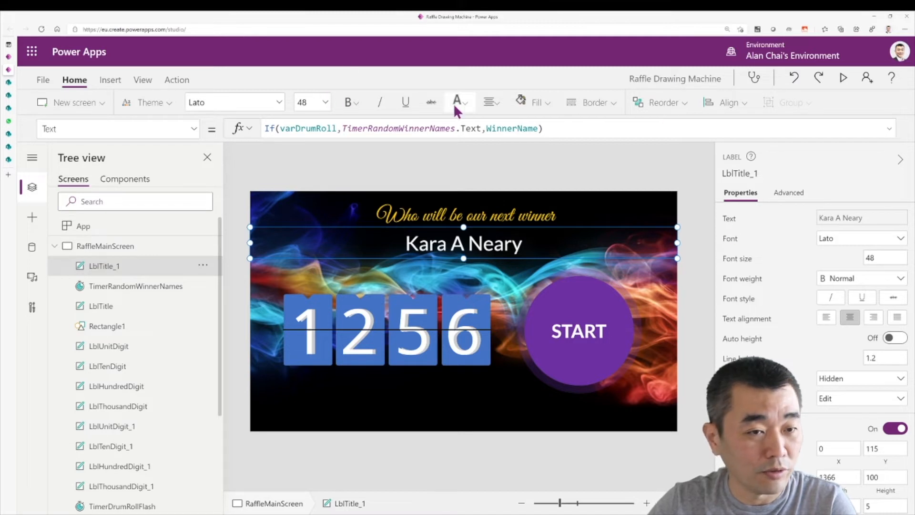
Fill the winner name label with solid black, RGBA(0, 0, 0, 1).
click(542, 104)
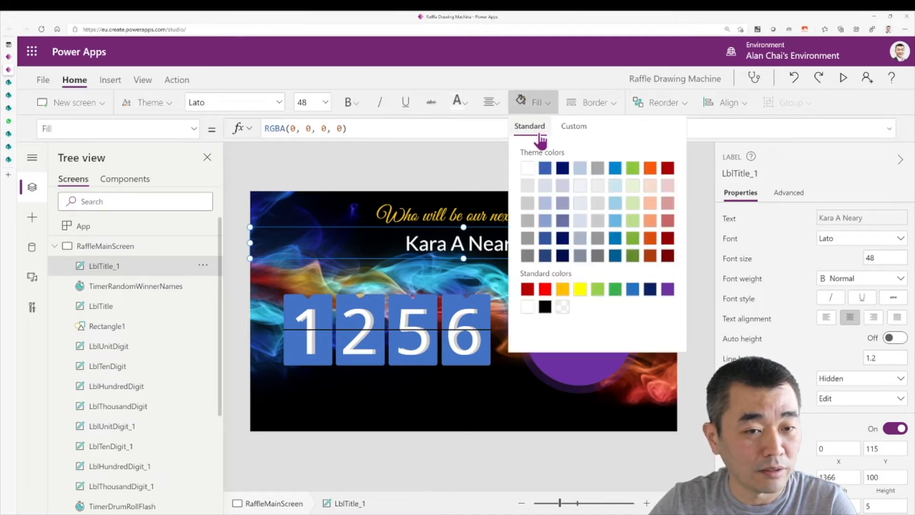
click(544, 307)
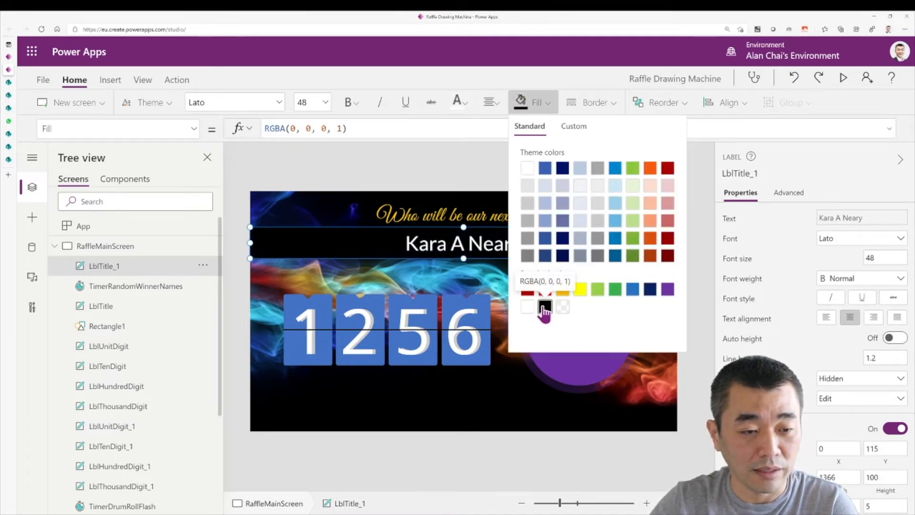
double_click(340, 129)
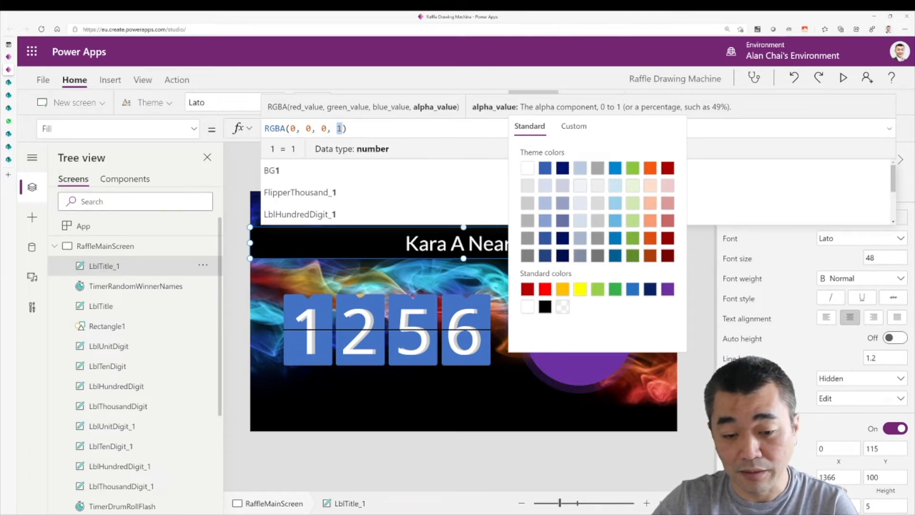
click(662, 377)
Replace the alpha value in the name label's Fill with FlashingRing's expression, (TimerDrumRollFlash.Value+300)/1000.
click(595, 388)
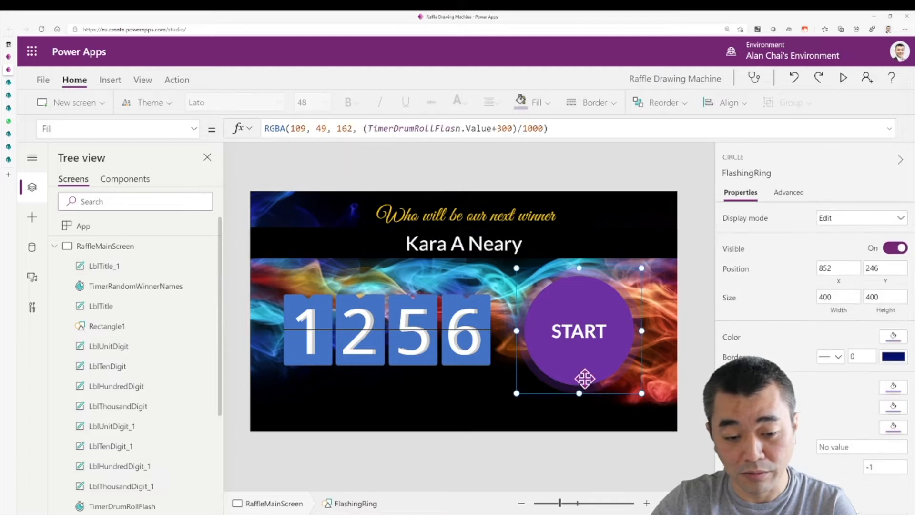
drag(363, 129, 547, 132)
key(ctrl+c)
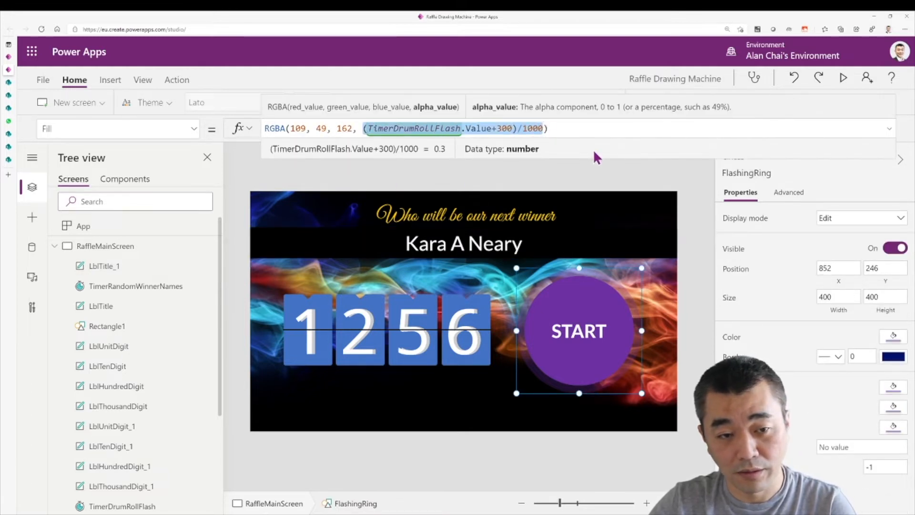
click(591, 176)
click(644, 241)
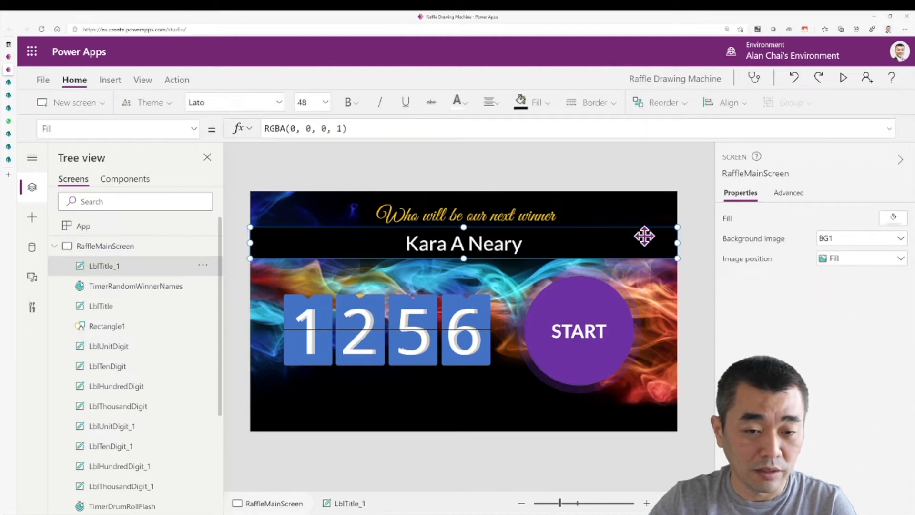
click(337, 129)
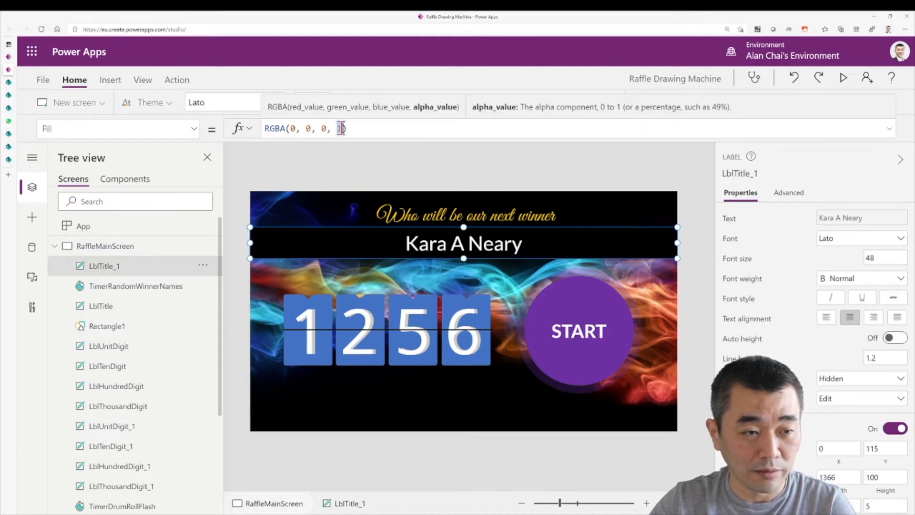
key(BackSpace)
key(ctrl+v)
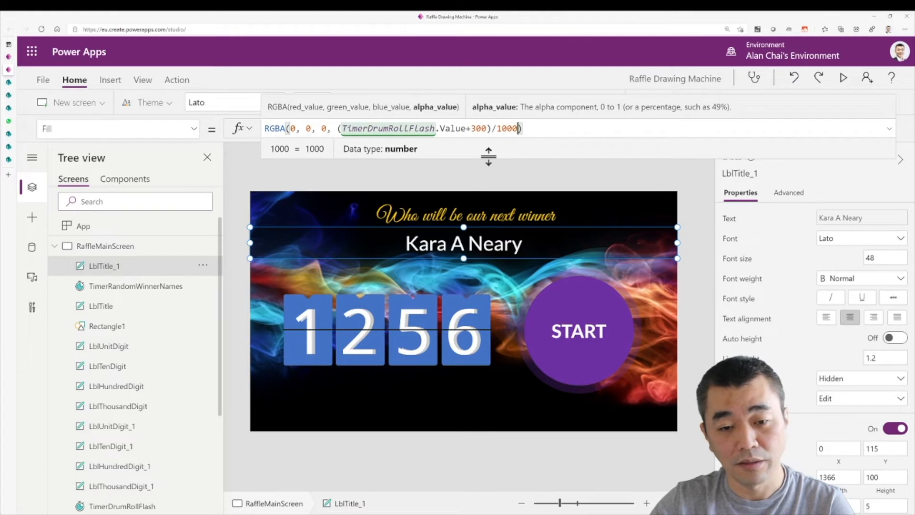
click(582, 181)
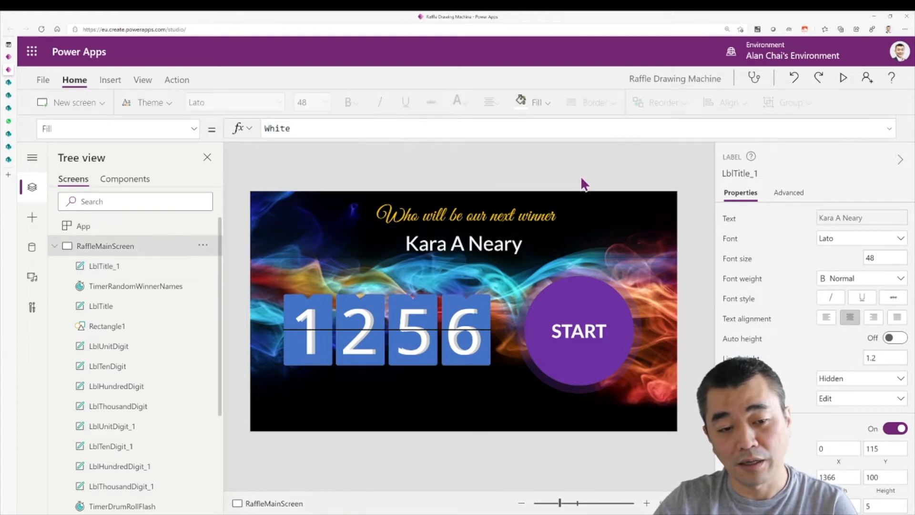
Extend the winner name label downward to a height of about 174.
click(598, 250)
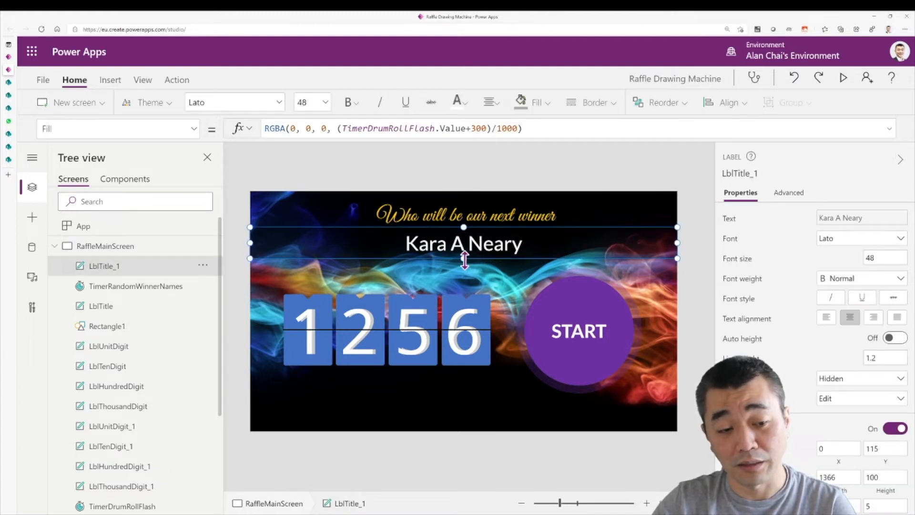
drag(463, 263, 460, 287)
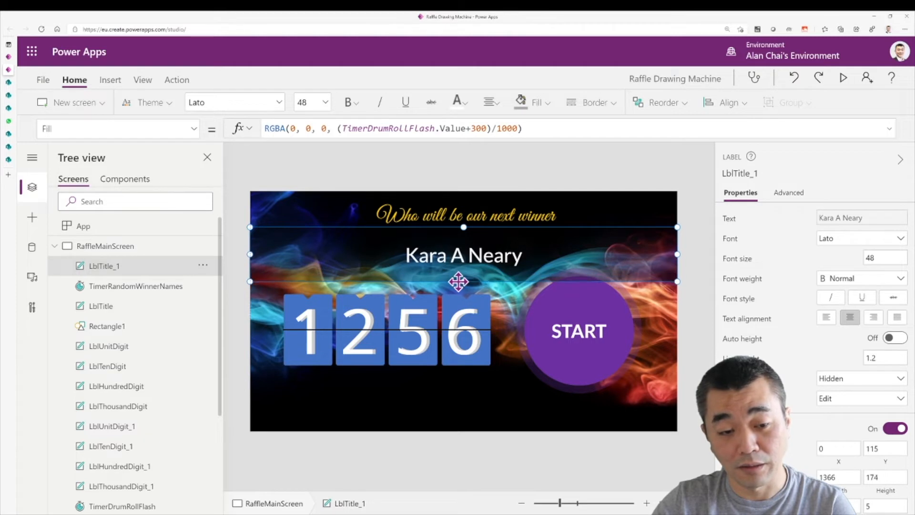
click(653, 156)
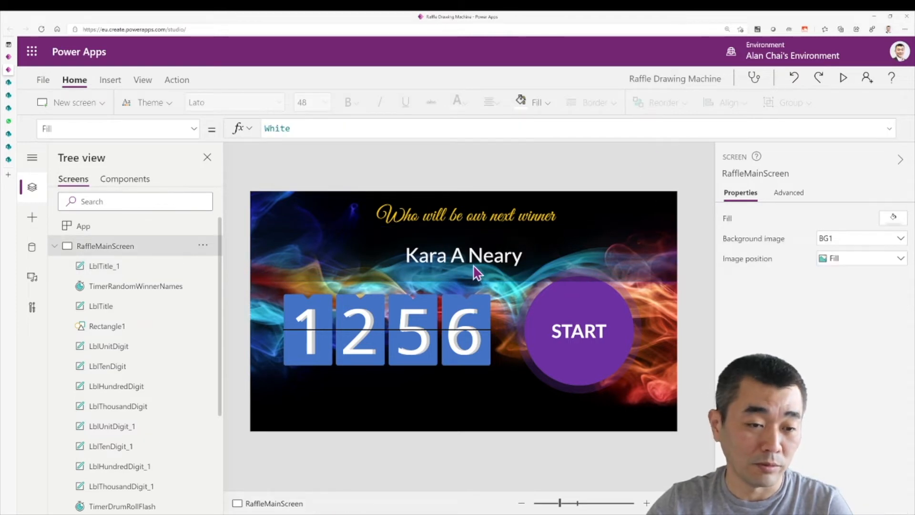
Send the winner name label to the back of RaffleMainScreen.
right_click(492, 248)
mouse_move(561, 324)
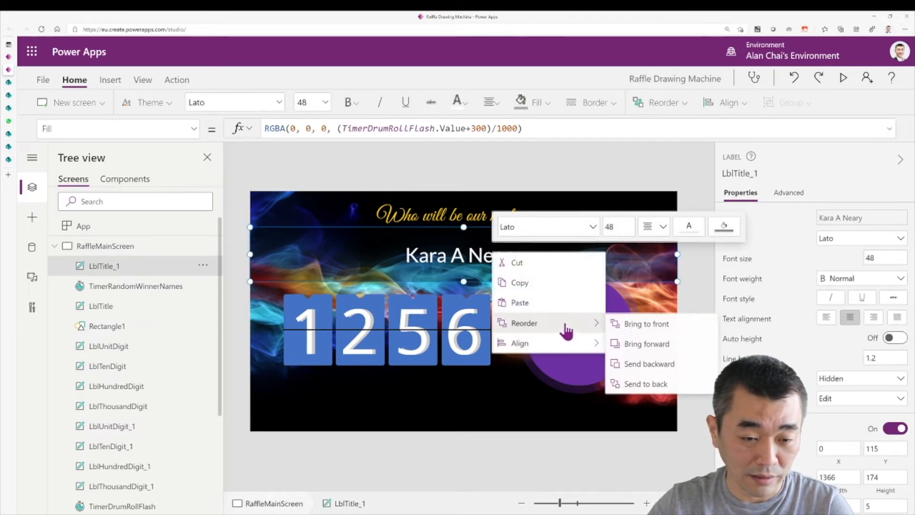
click(660, 384)
click(690, 382)
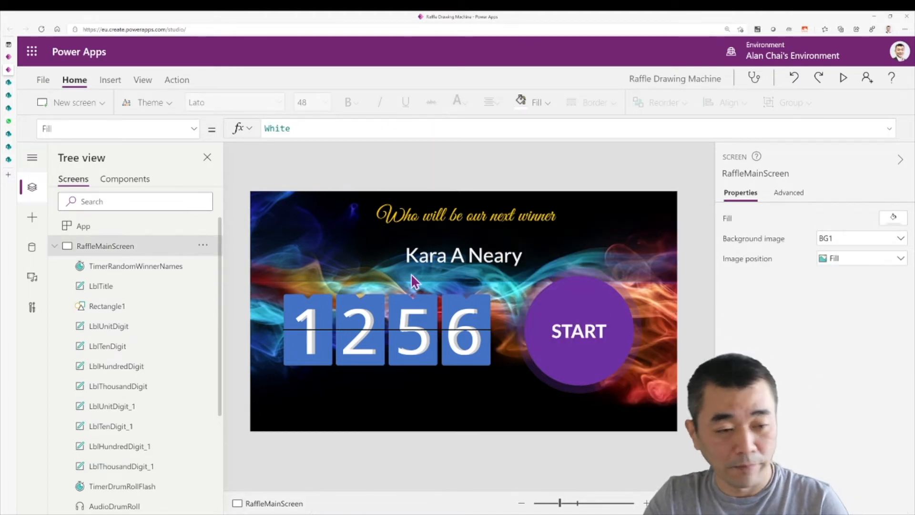
click(416, 243)
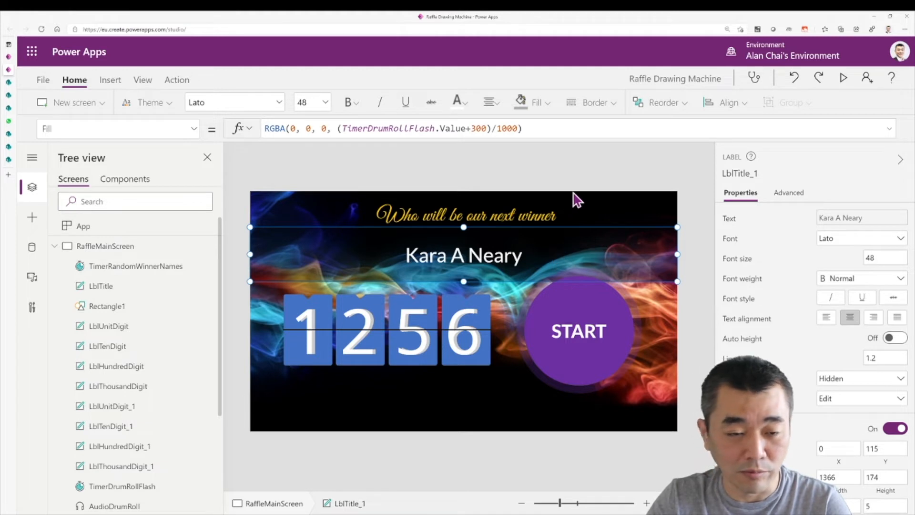
click(304, 216)
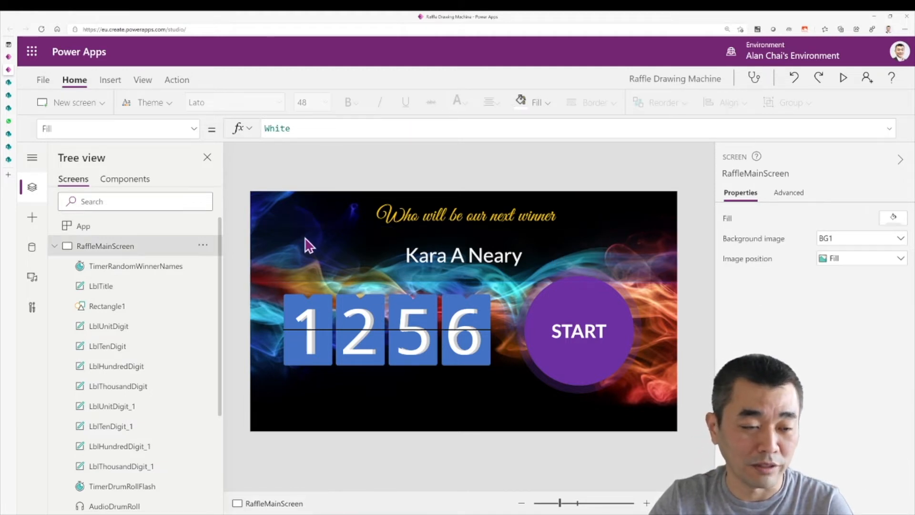
Insert an image control beside the winner name, above the ticket digits, and set its width and height to 180.
click(117, 83)
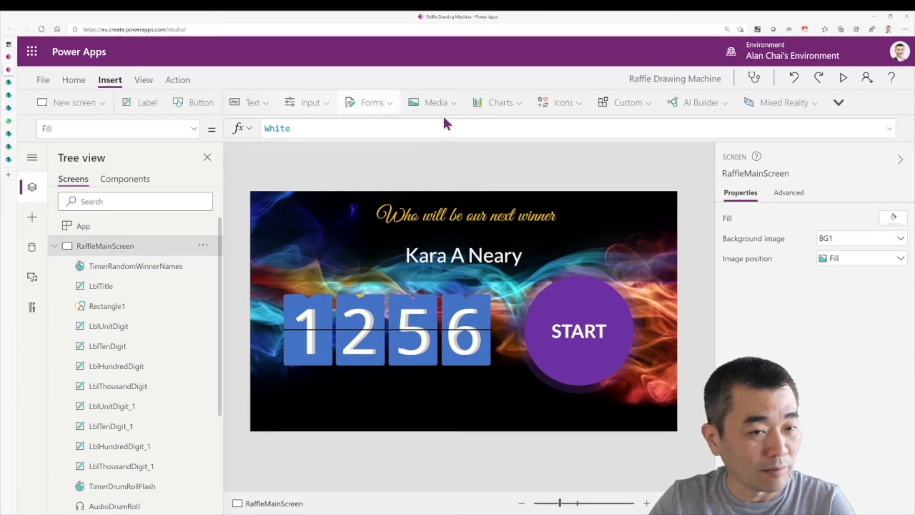
click(459, 103)
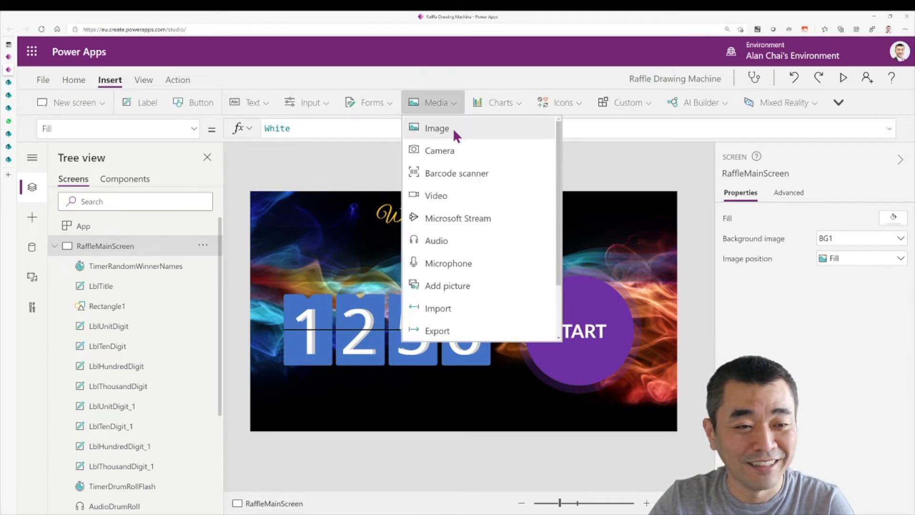
click(453, 128)
drag(285, 214, 342, 273)
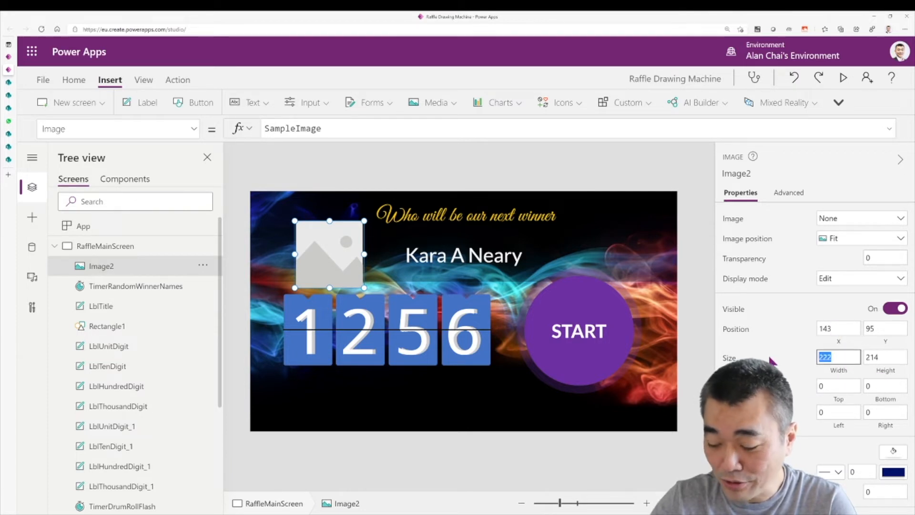
text(180)
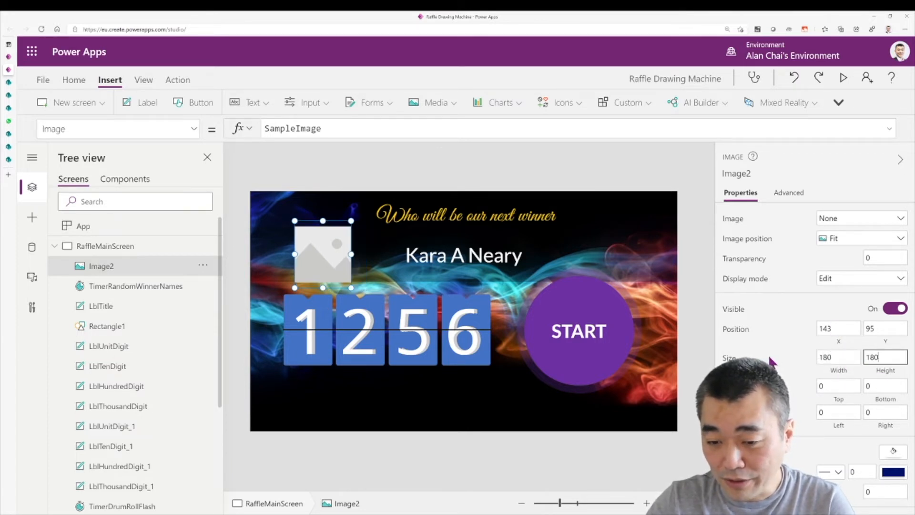
Set the image control's border radius to 180 and shift it slightly to about X 152, Y 115.
scroll(852, 374, down, 3)
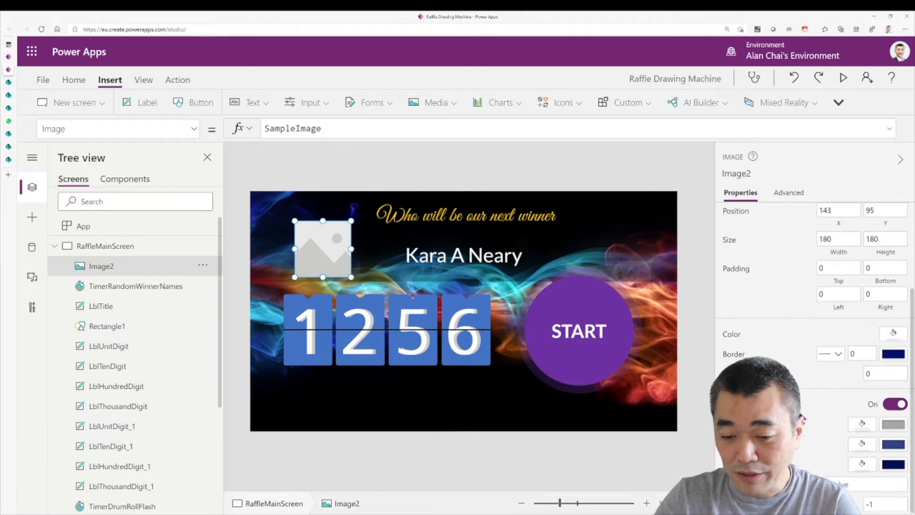
click(871, 371)
text(180)
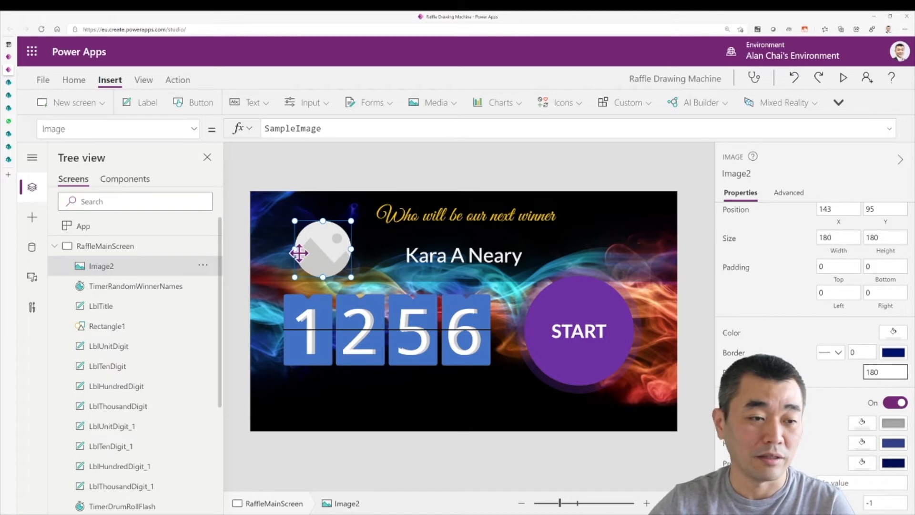
drag(320, 249, 323, 255)
Set the image control's Image property to WinnerPhoto.
click(353, 125)
key(ctrl+a)
text(Winn)
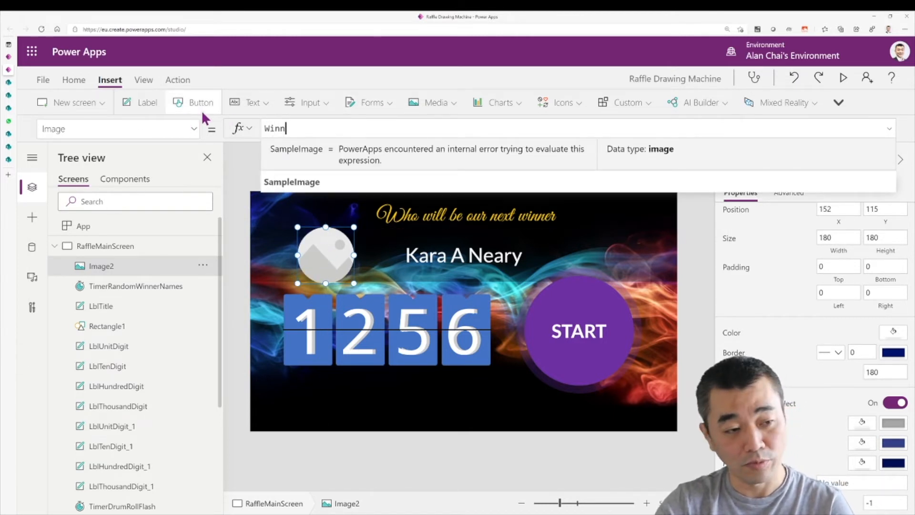
text(erPhoto)
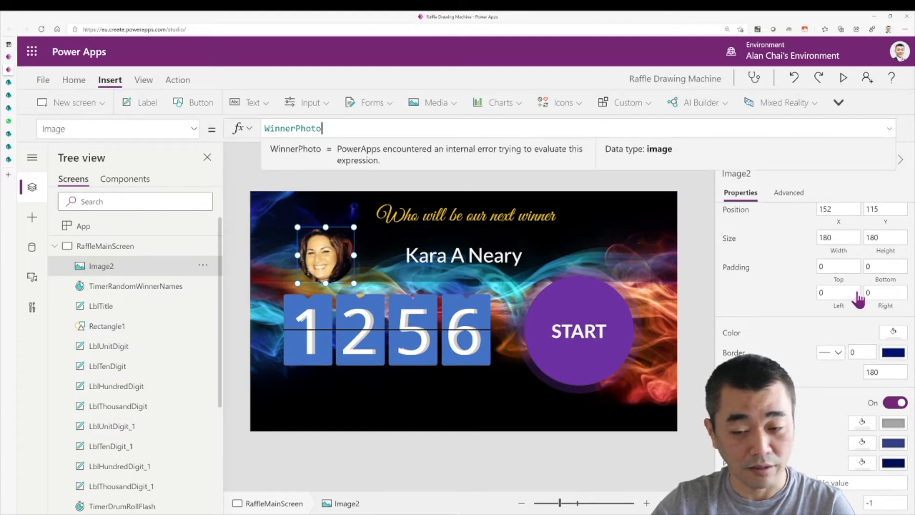
Enlarge the winner photo to a width and height of 220 and set its border radius to 220.
click(837, 239)
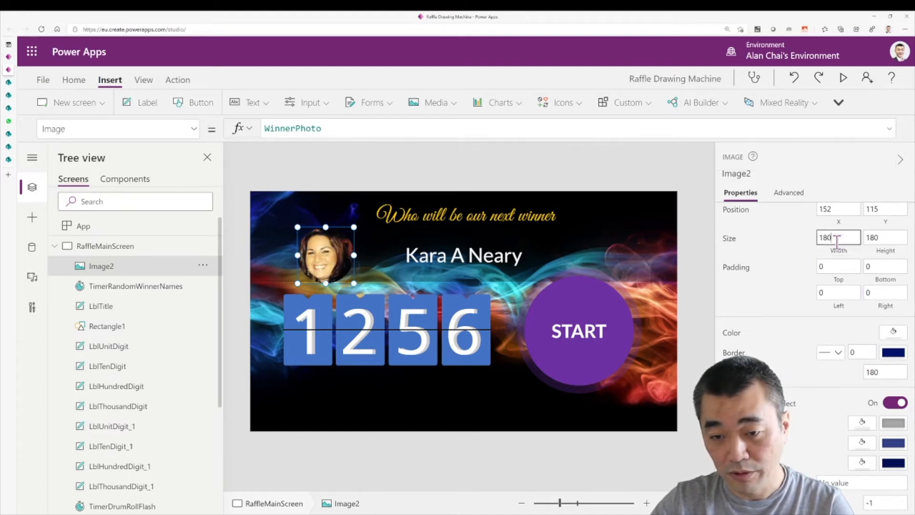
text(220)
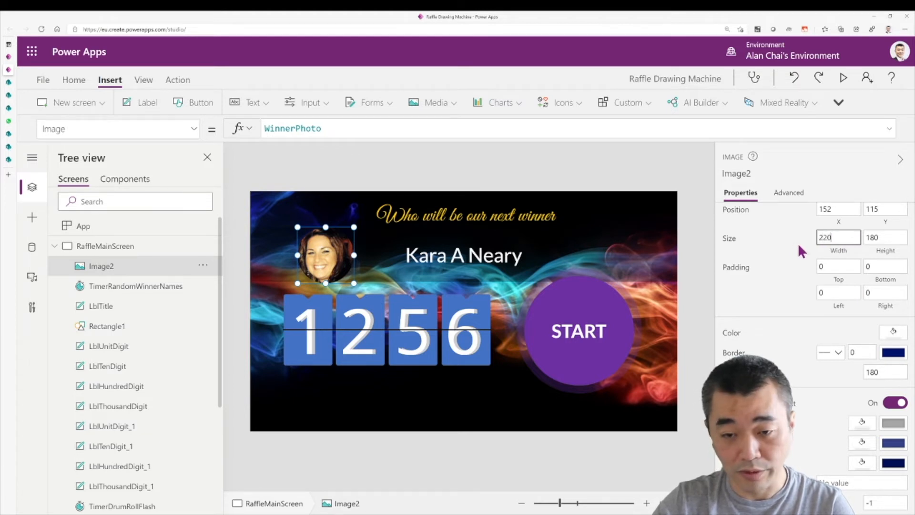
key(Tab)
key(BackSpace)
key(BackSpace)
key(BackSpace)
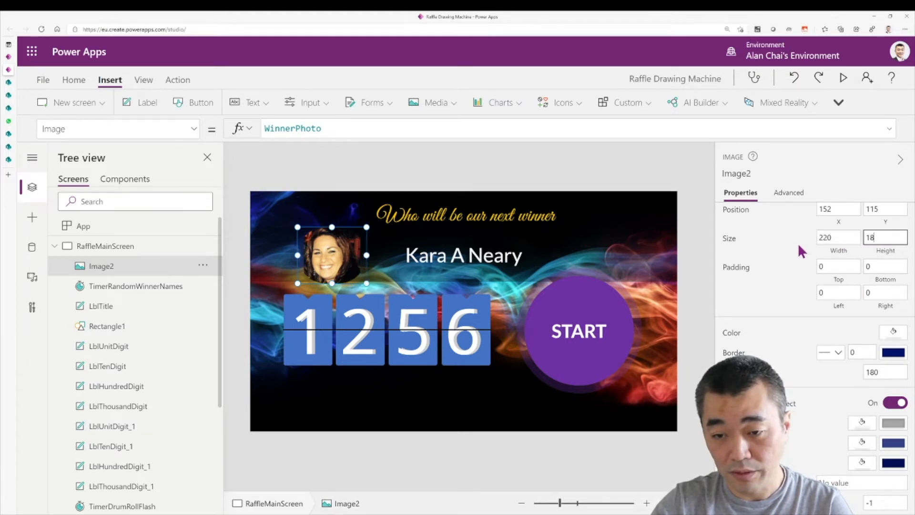
text(220)
key(Tab)
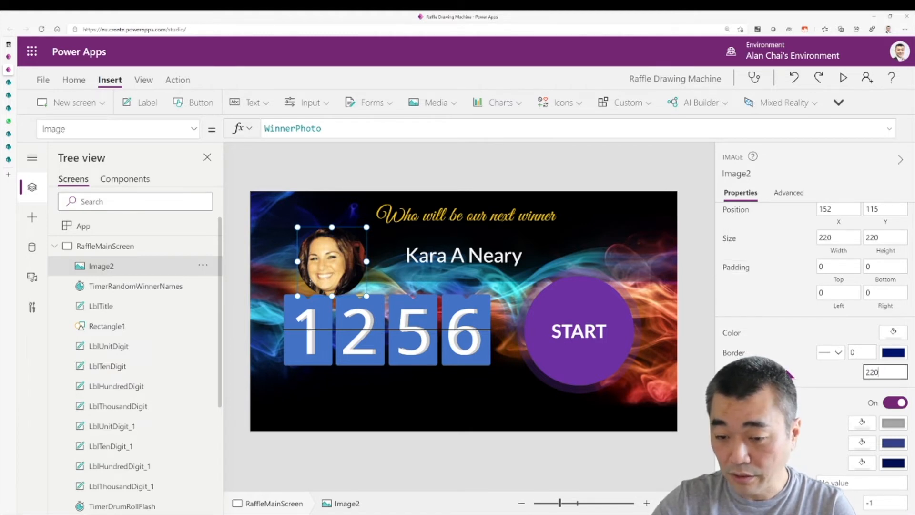
click(586, 219)
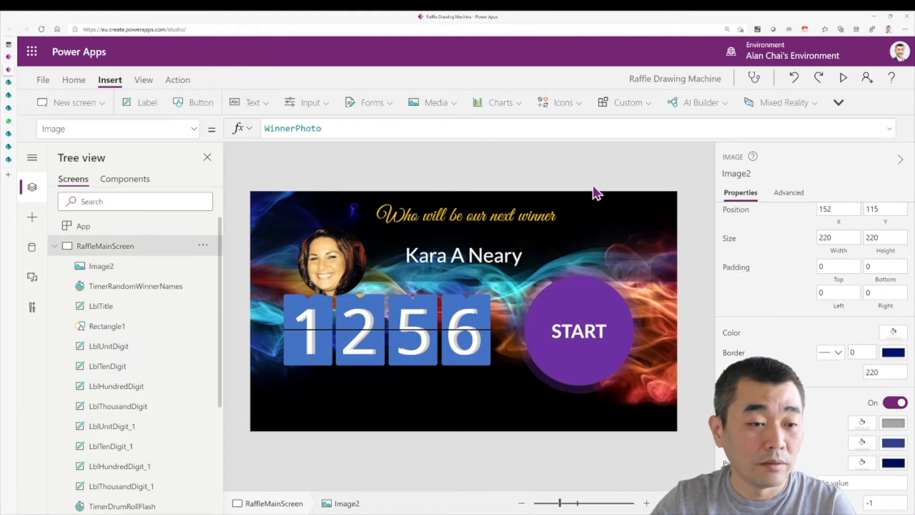
Move the winner photo up and slightly right, to about X 164, Y 92, clear of the ticket digits.
click(366, 260)
drag(342, 252, 343, 253)
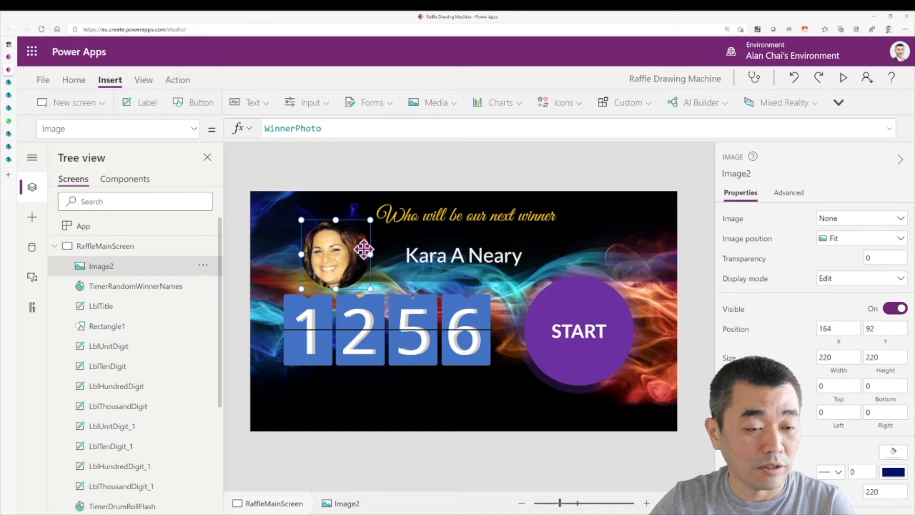
click(562, 188)
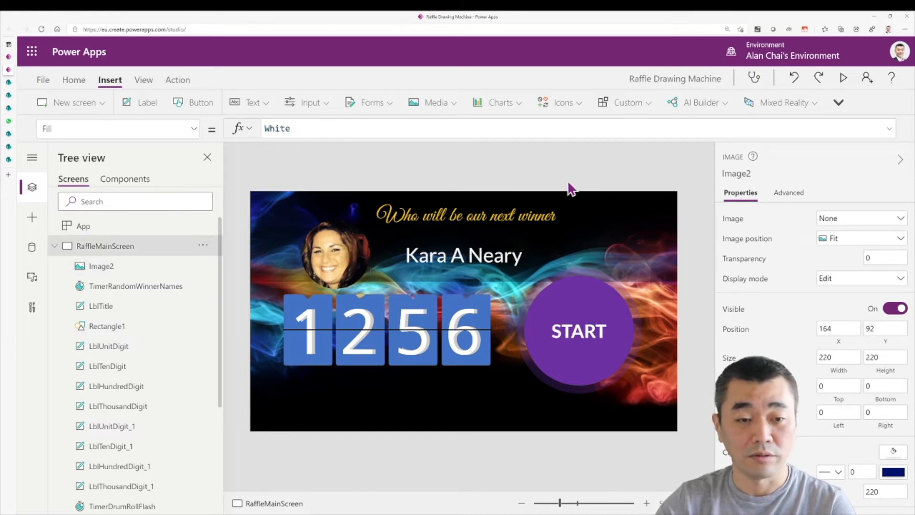
Preview the app, run a draw to check the winner's photo and name, and return to editing.
click(844, 78)
click(680, 309)
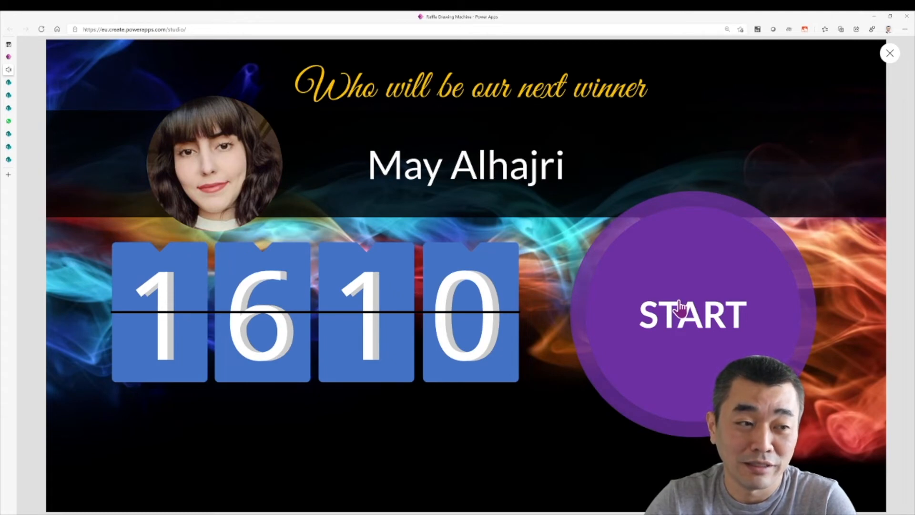
click(888, 53)
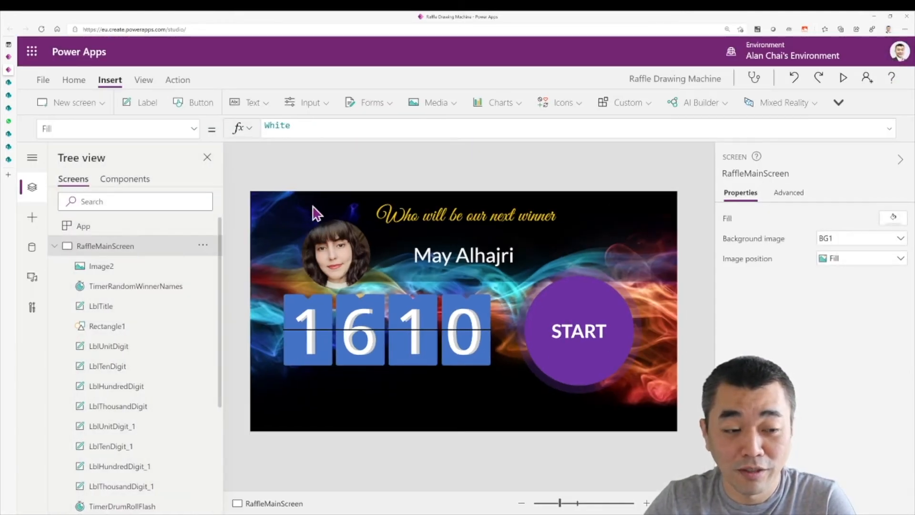
click(329, 239)
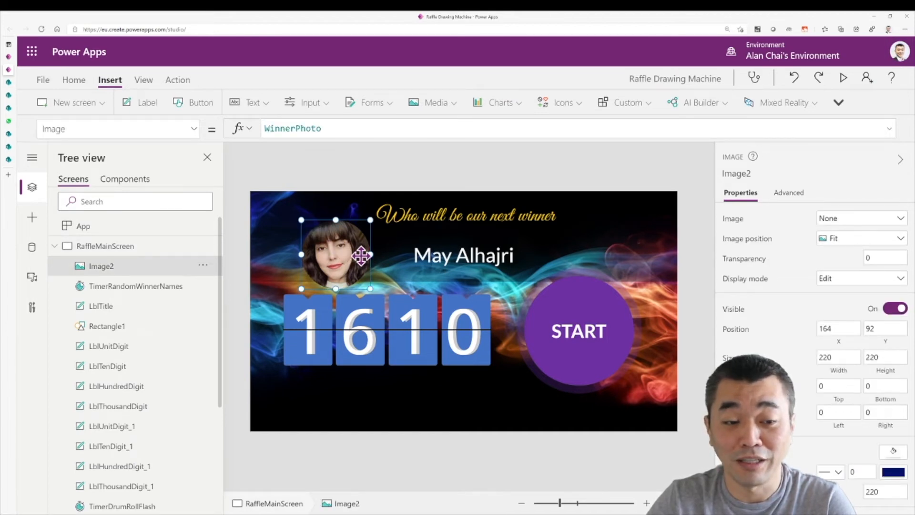
click(382, 167)
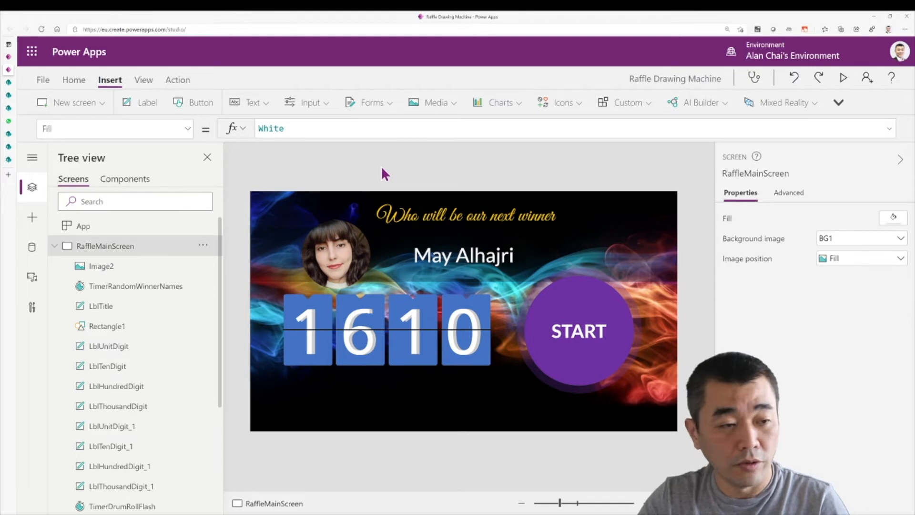
Set the winner photo's Visible property to If(varDrumRoll,false,true) so it is hidden during the drum roll.
click(364, 245)
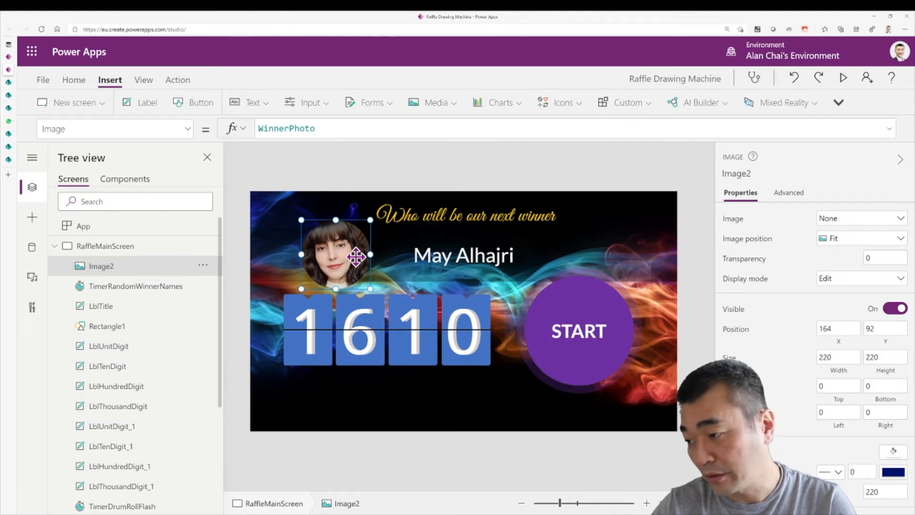
click(189, 129)
scroll(149, 349, down, 5)
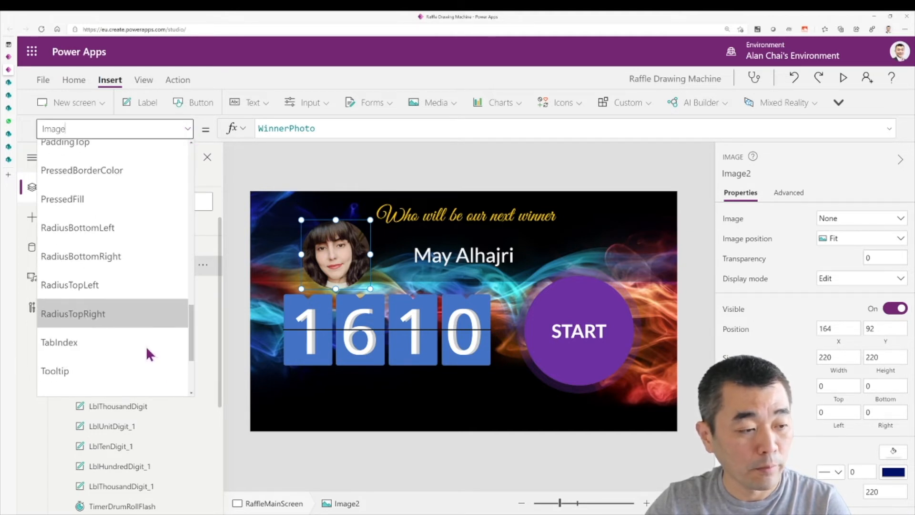
click(97, 301)
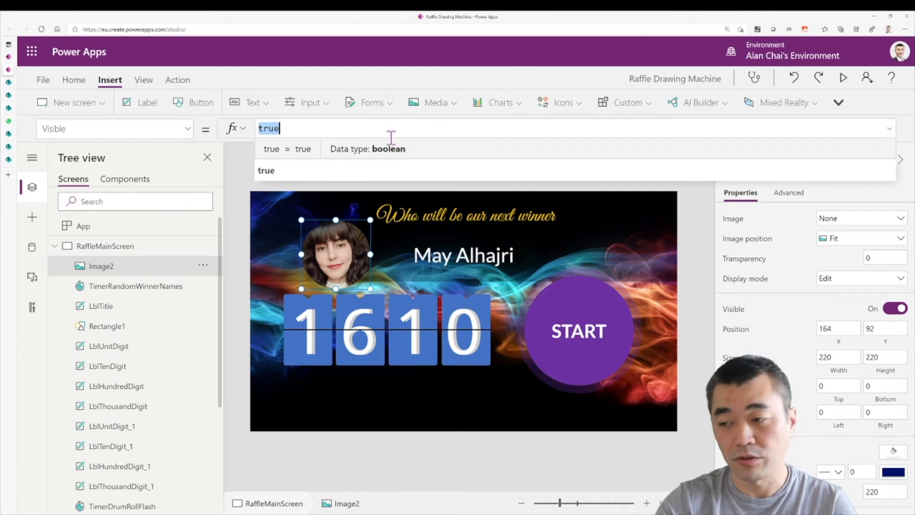
text(If()
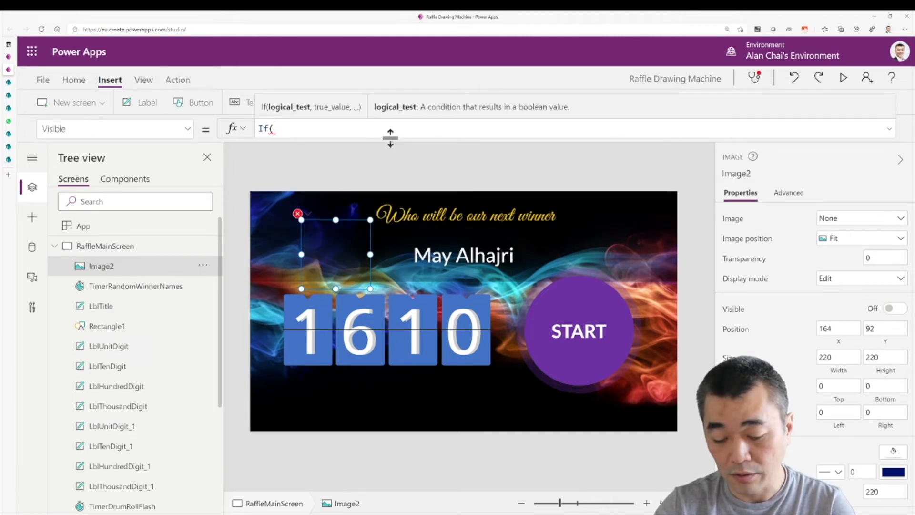
text(varD)
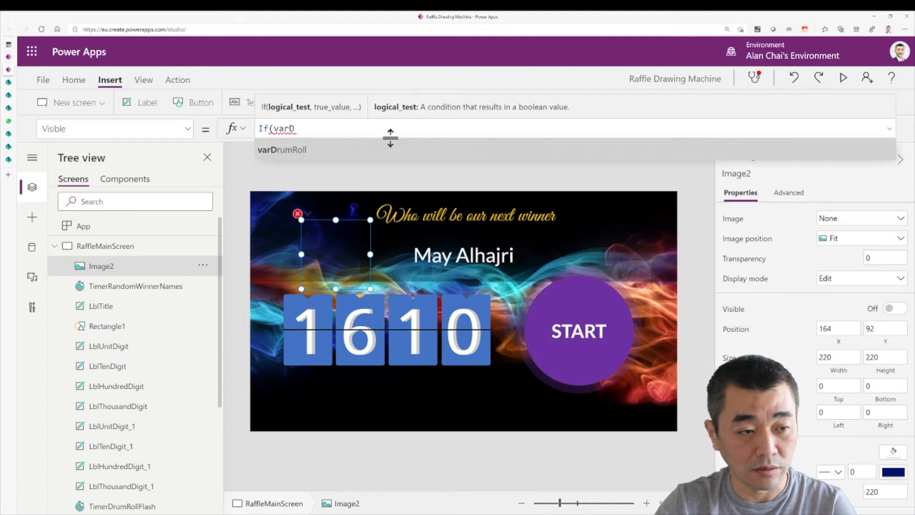
key(Tab)
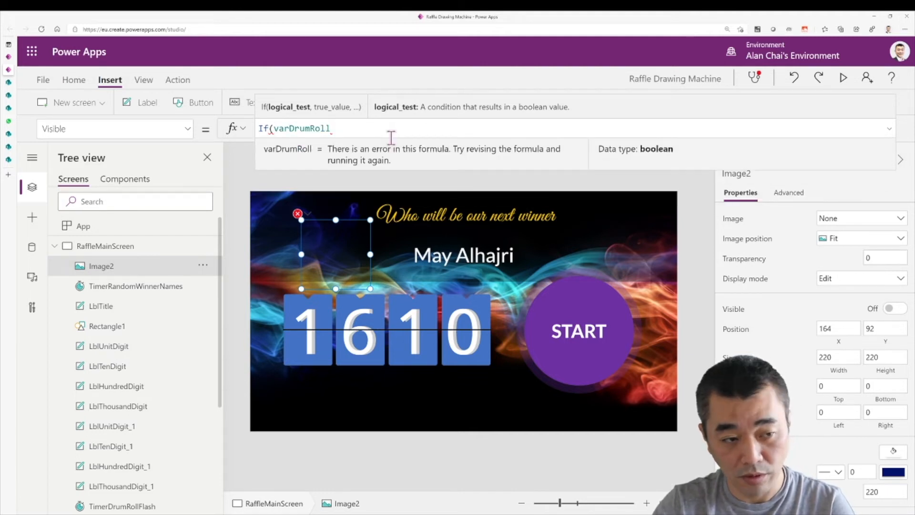
text(,false,fa)
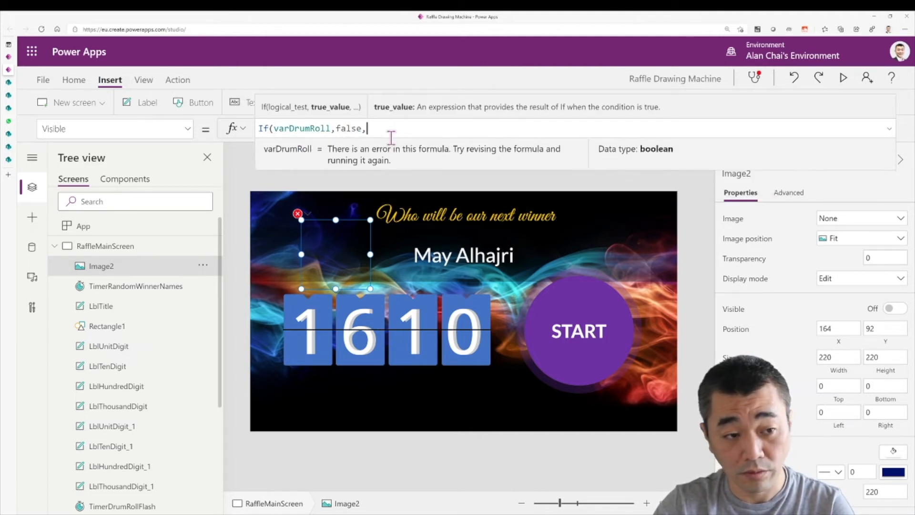
key(BackSpace)
key(BackSpace)
text(tru))
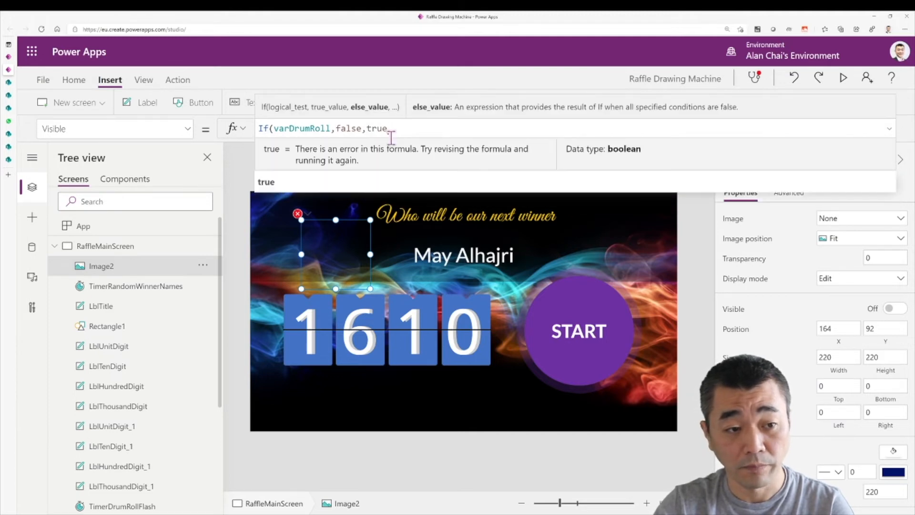
text(e)
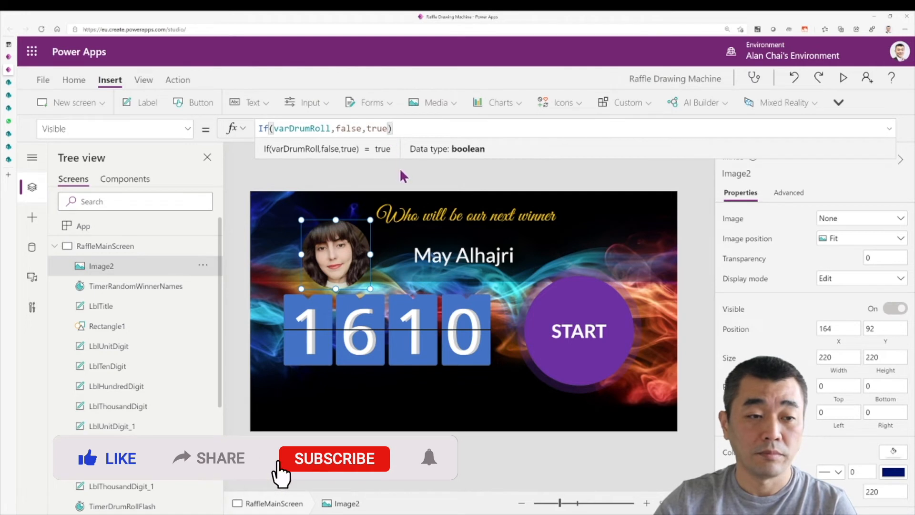
click(425, 177)
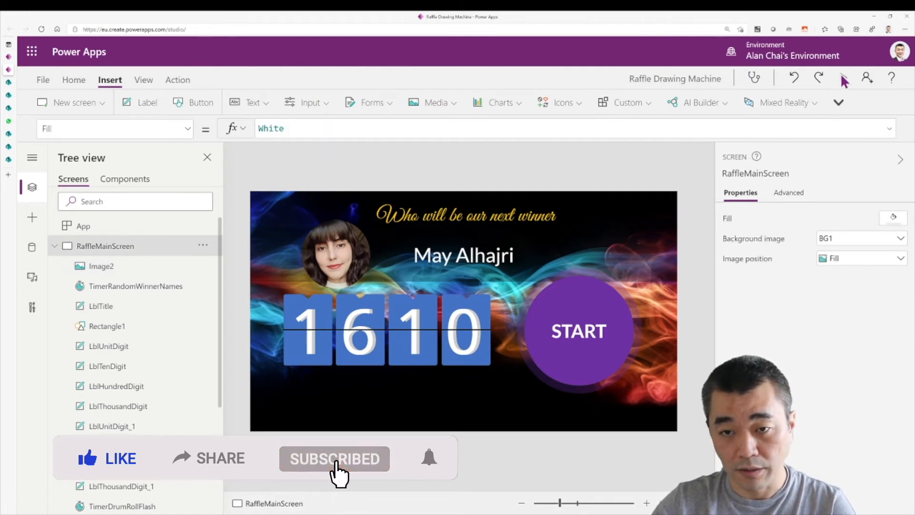
Preview the app again and run a full draw to test the photo's visibility during and after the drum roll.
click(338, 256)
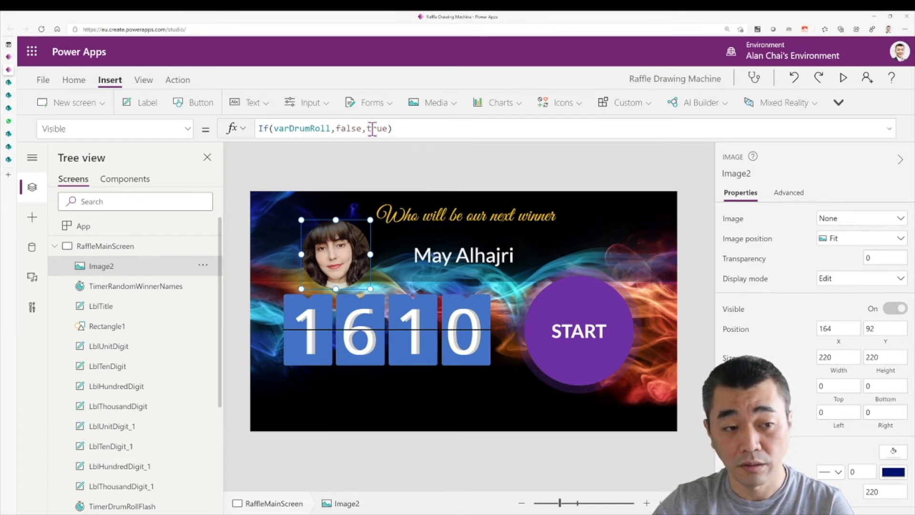
click(845, 78)
click(700, 272)
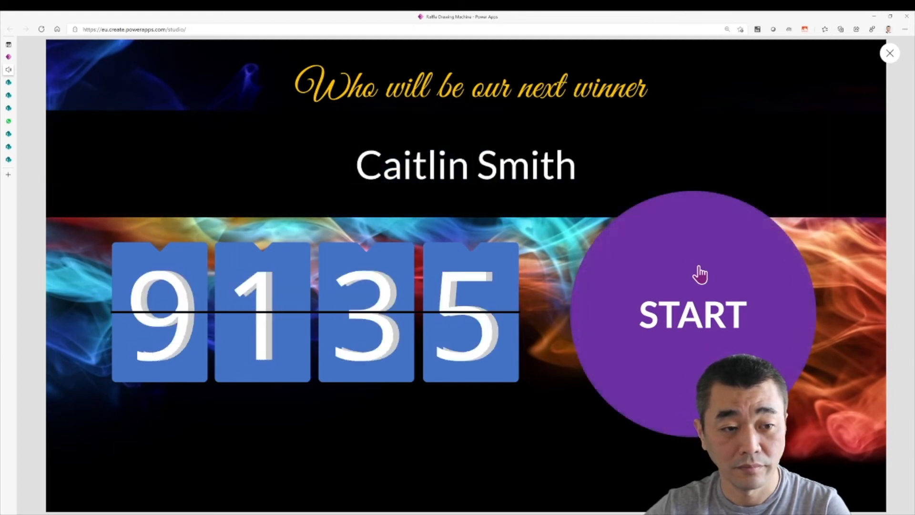
click(699, 274)
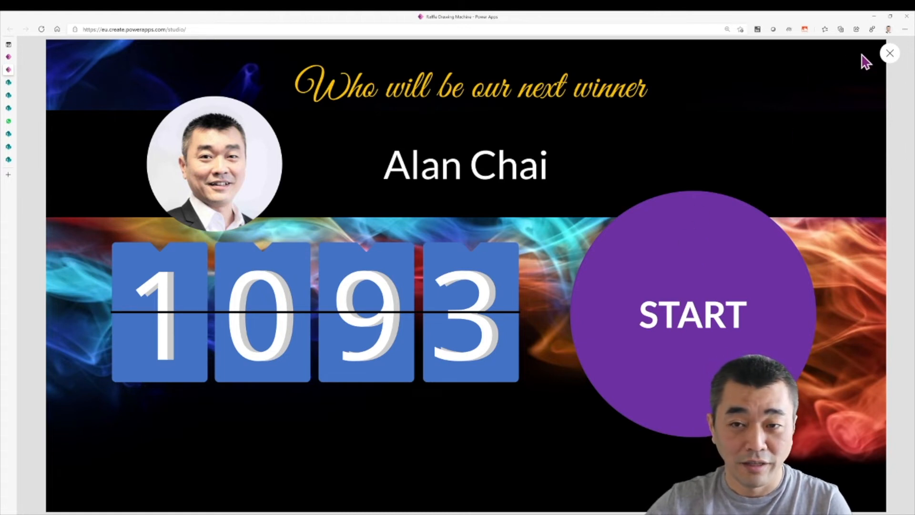
click(889, 54)
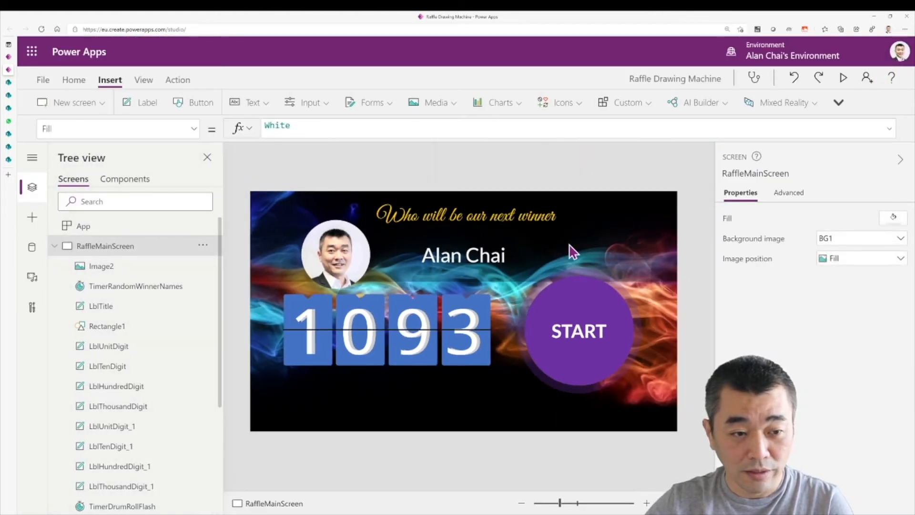
Duplicate the "Who will be our next winner" title label and place the copy just beneath the original.
click(496, 217)
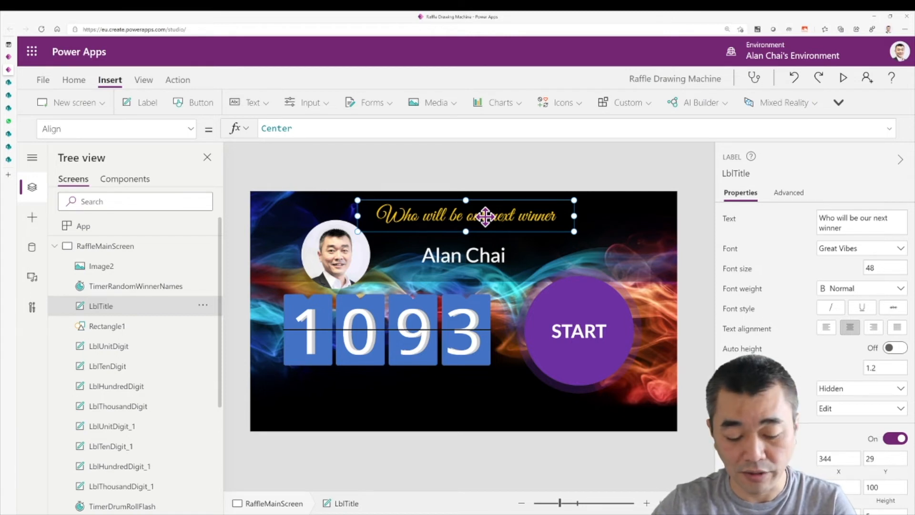
key(ctrl+c)
key(ctrl+v)
drag(485, 215, 479, 235)
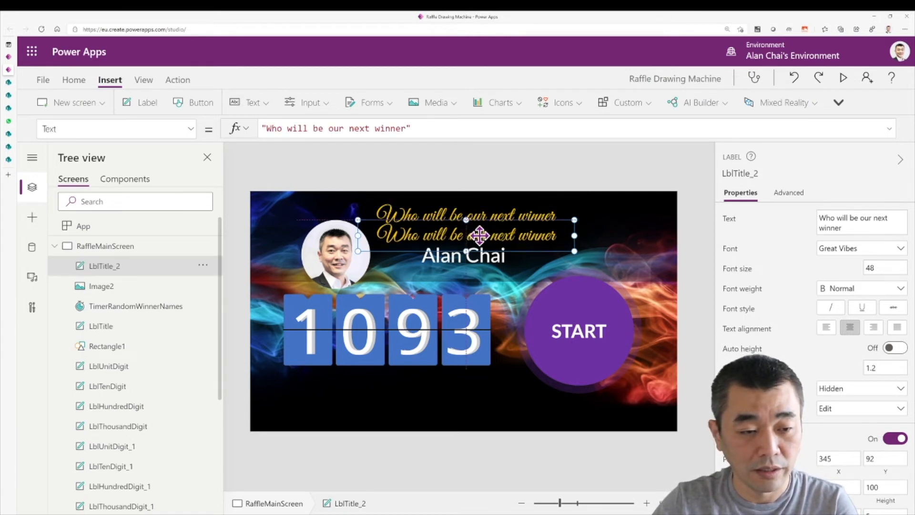
Change the copied title label's text to "Congratulations" and move it onto the original title at about X 344, Y 34.
double_click(477, 234)
text(Congratulations)
click(506, 180)
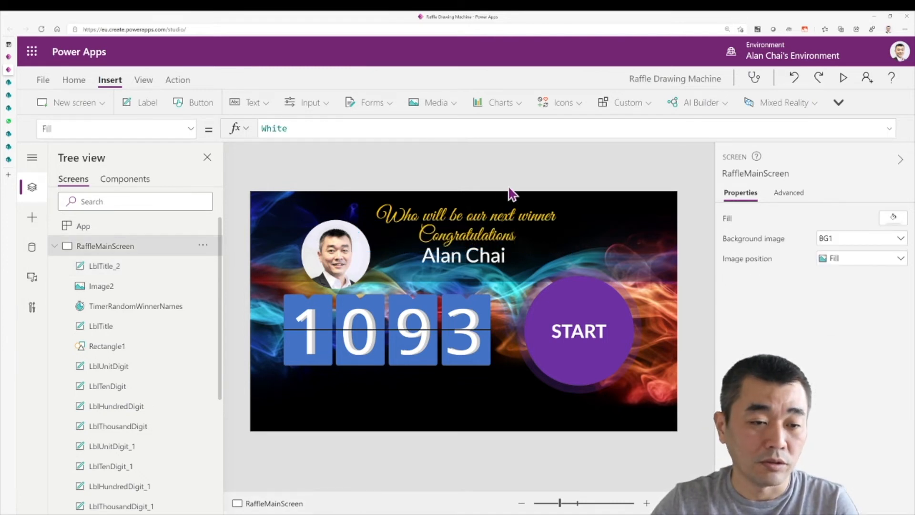
click(506, 238)
drag(507, 239, 506, 223)
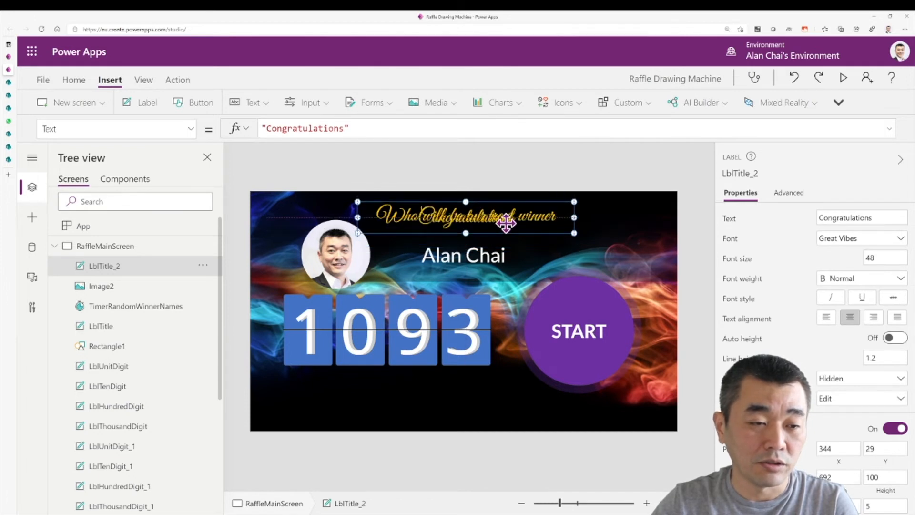
Rename the copied "Congratulations" title label to LblTitleCongrats.
click(196, 267)
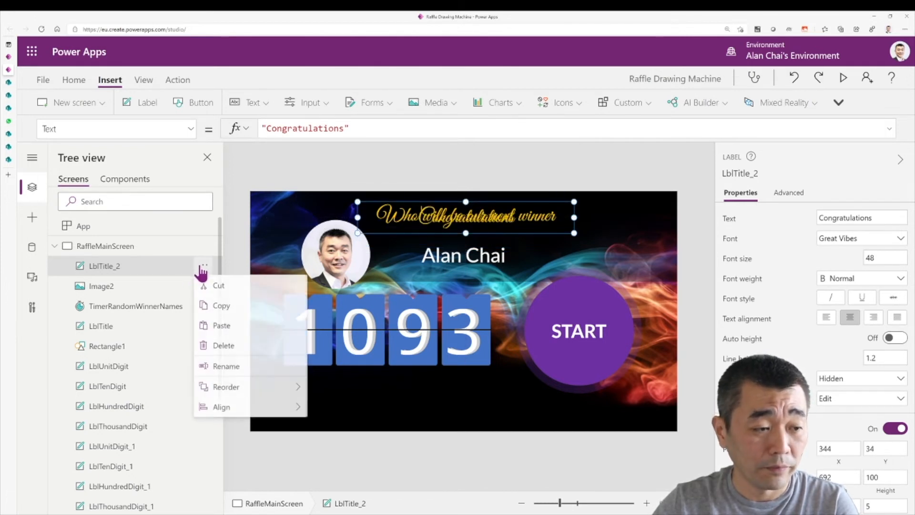
click(240, 372)
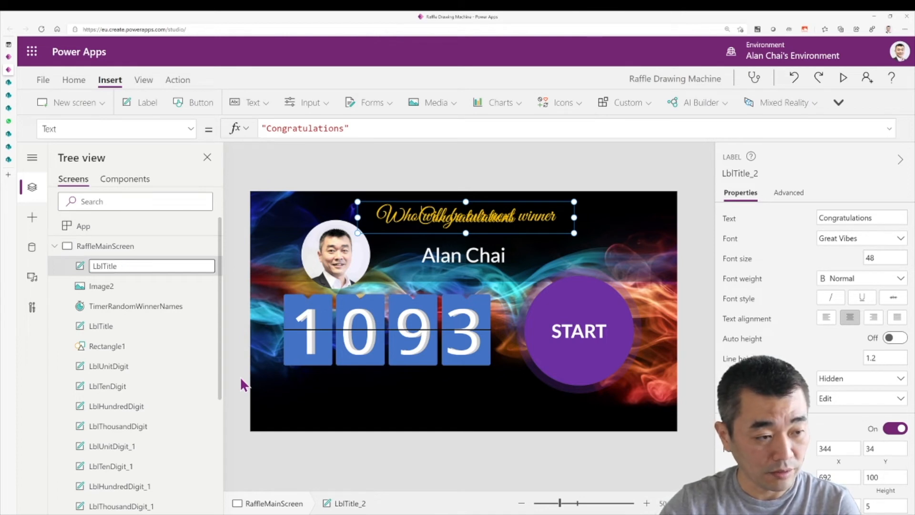
text(Congrats)
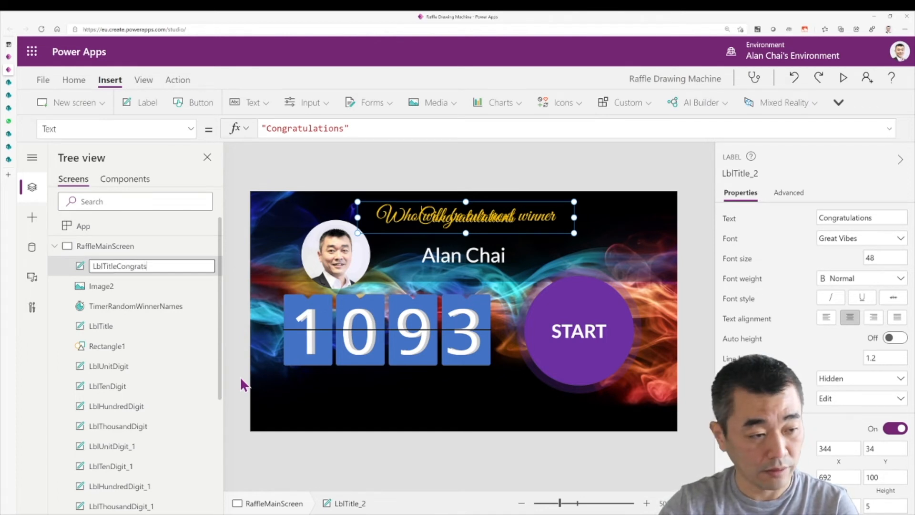
click(226, 377)
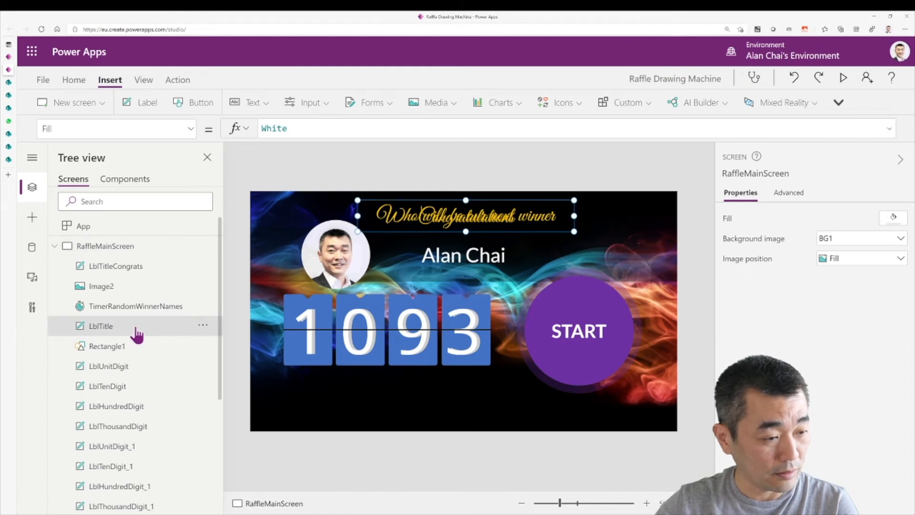
Rename the "Who will be our next winner" title label to LblTitleWho.
click(138, 327)
click(200, 329)
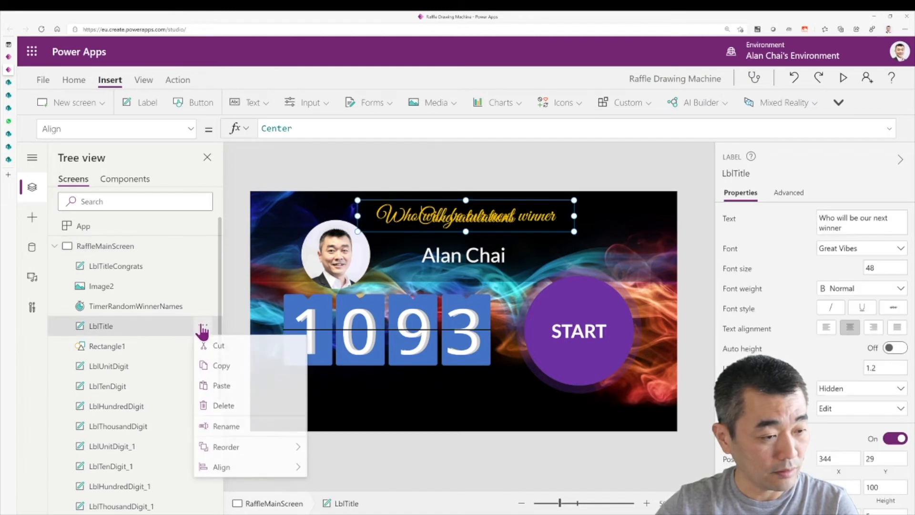
click(242, 429)
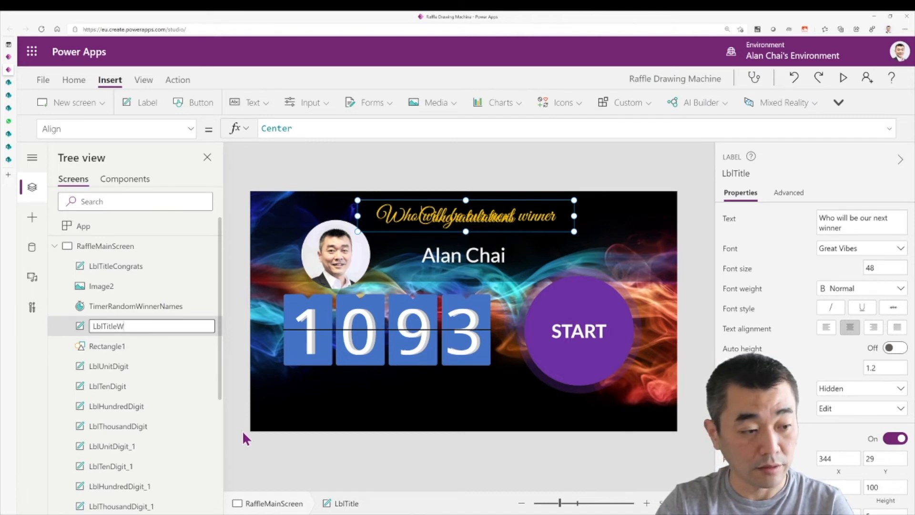
key(Return)
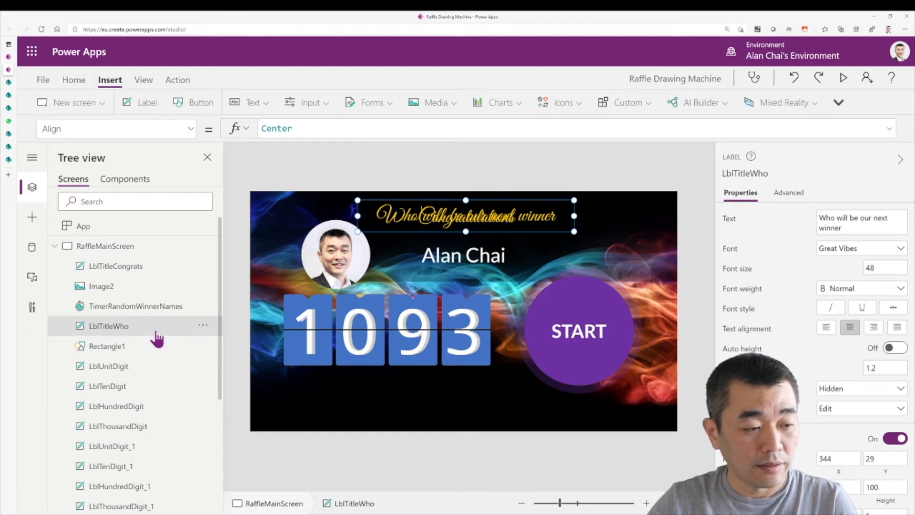
Set LblTitleWho's Visible property to !LblTitleCongrats.Visible so only one of the two titles shows at a time.
click(131, 274)
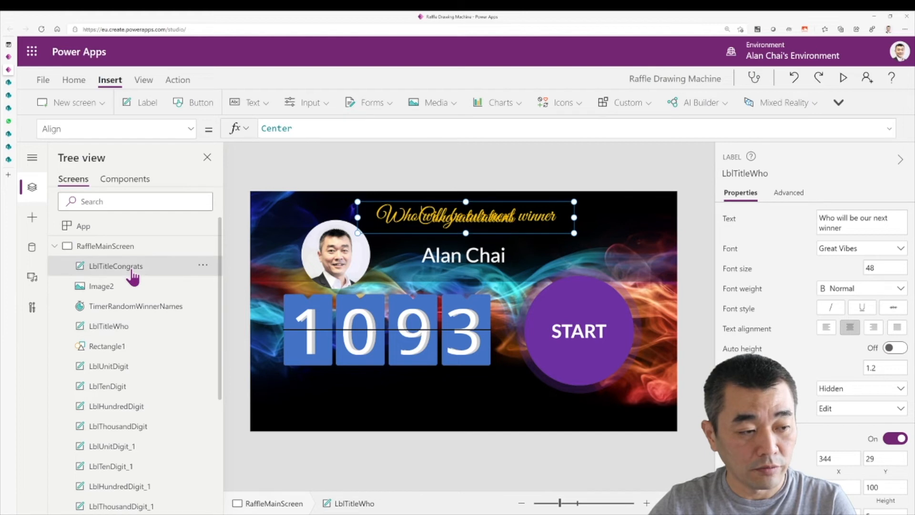
click(137, 331)
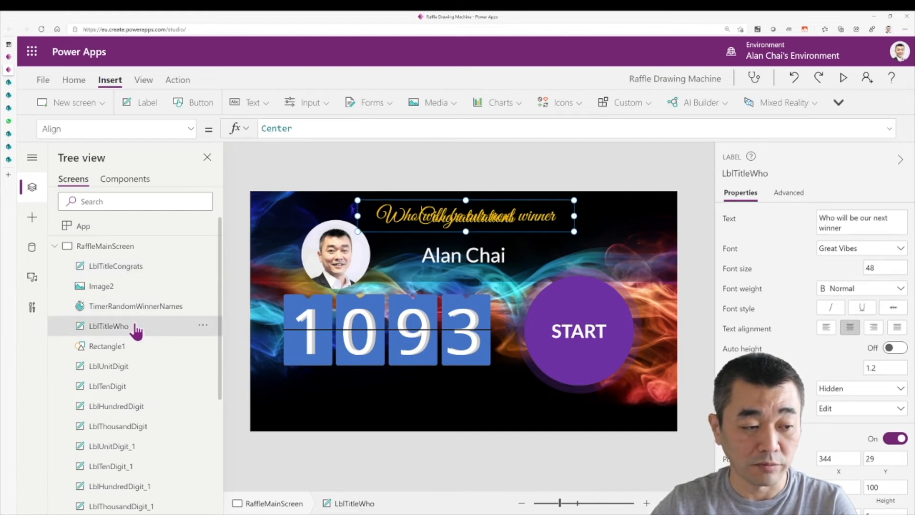
click(191, 129)
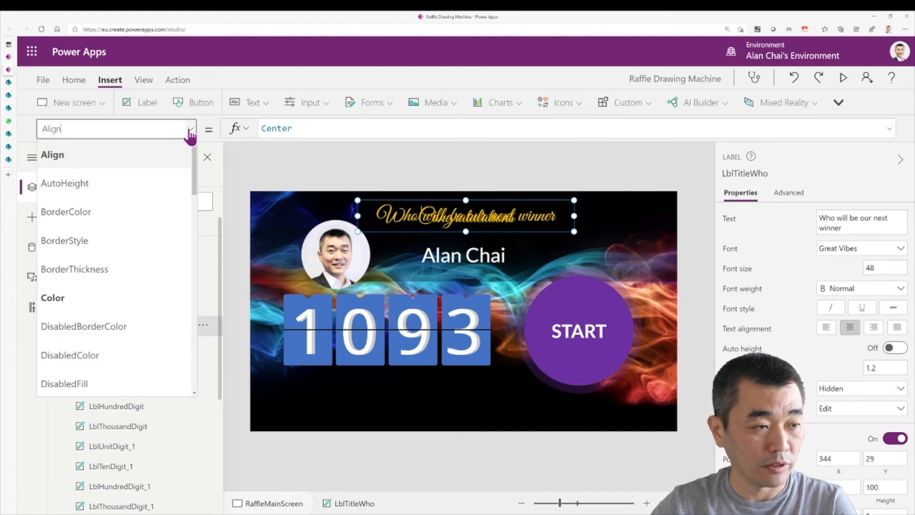
scroll(155, 276, down, 10)
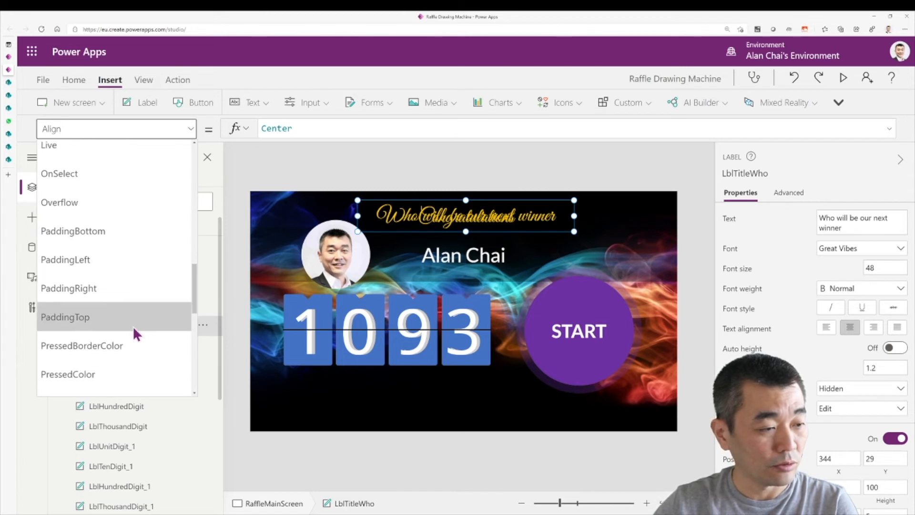
scroll(142, 360, down, 6)
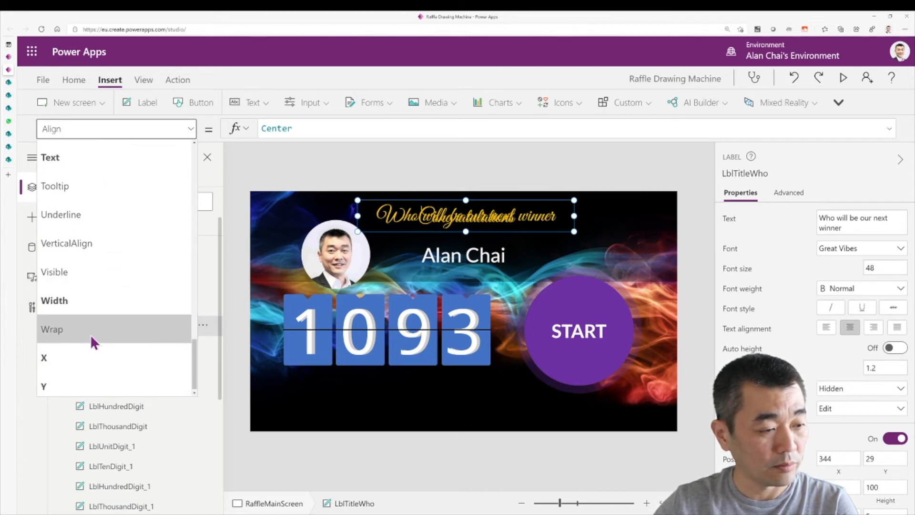
click(86, 276)
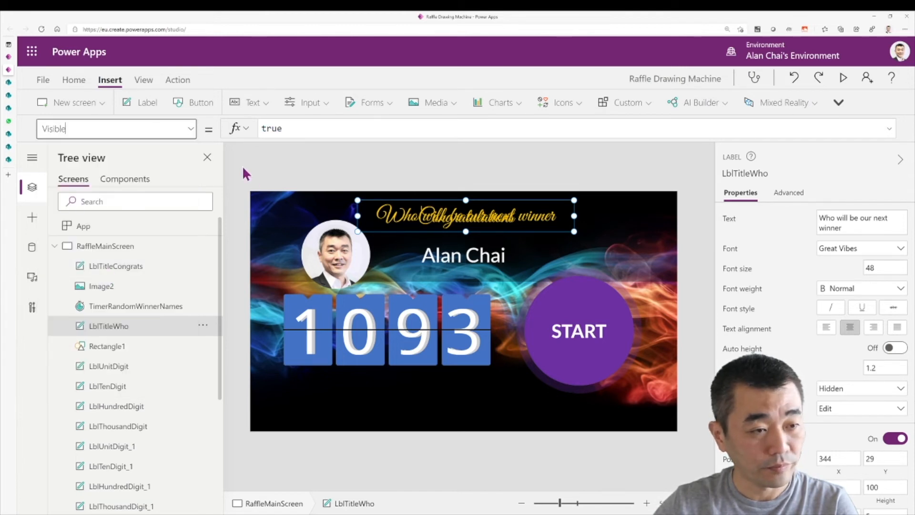
double_click(269, 129)
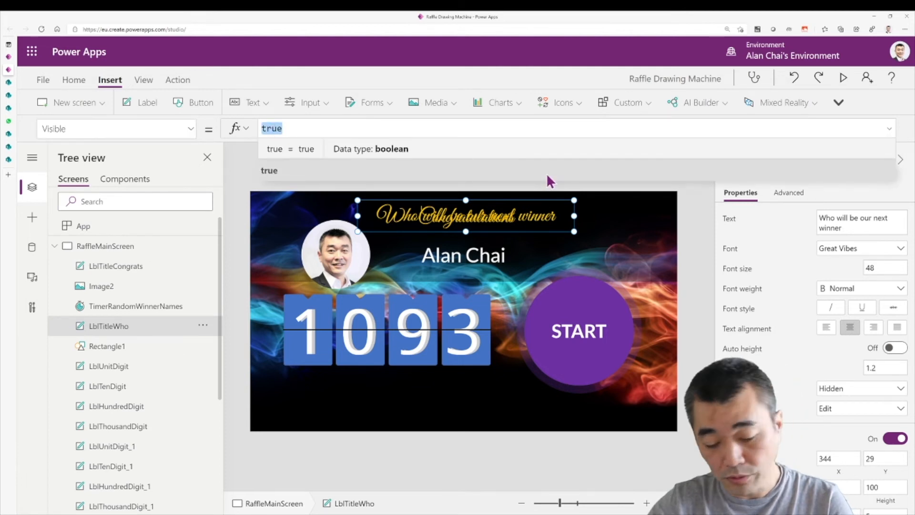
text(!Lbl)
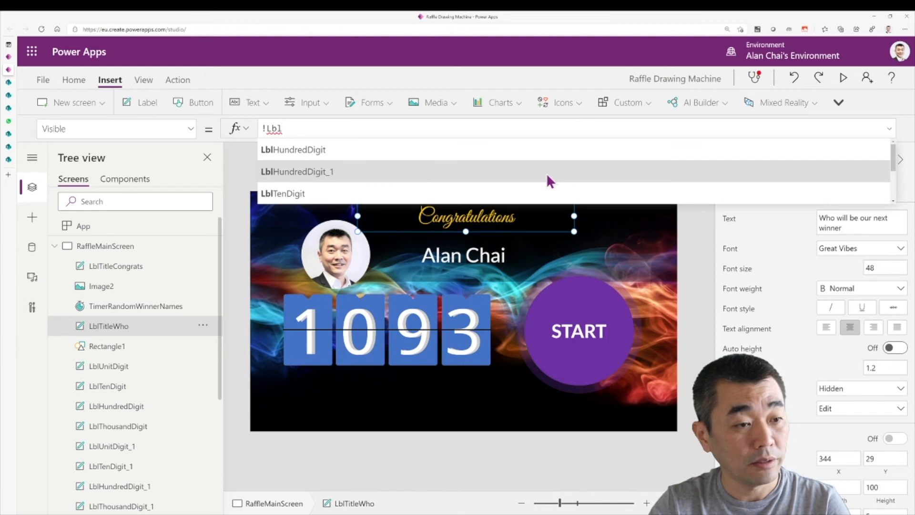
text(Title)
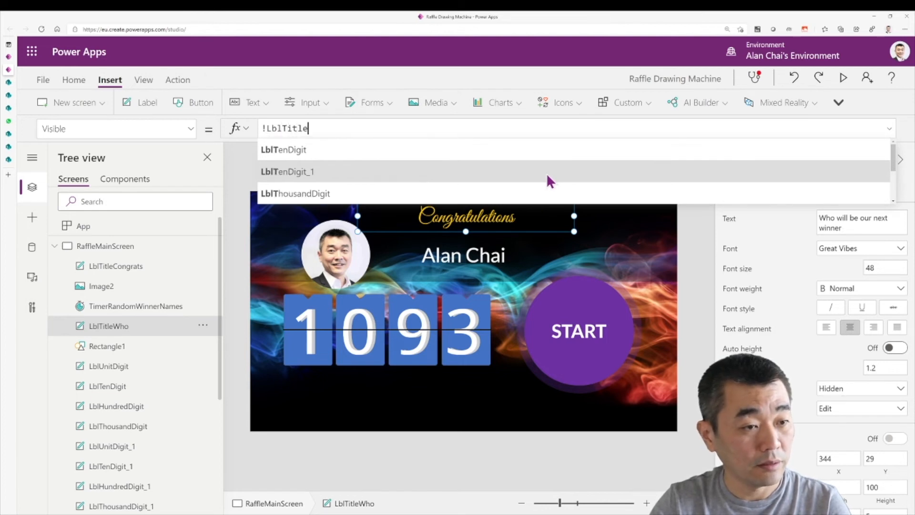
click(547, 176)
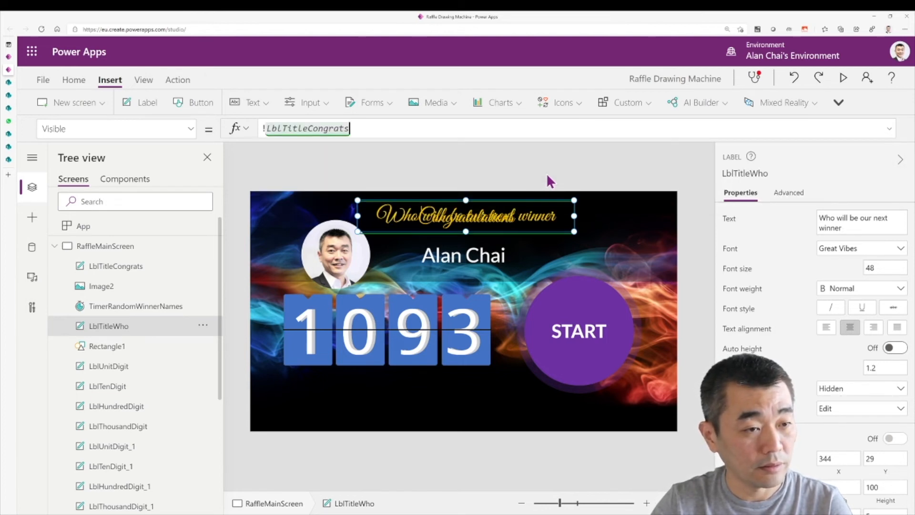
text(.)
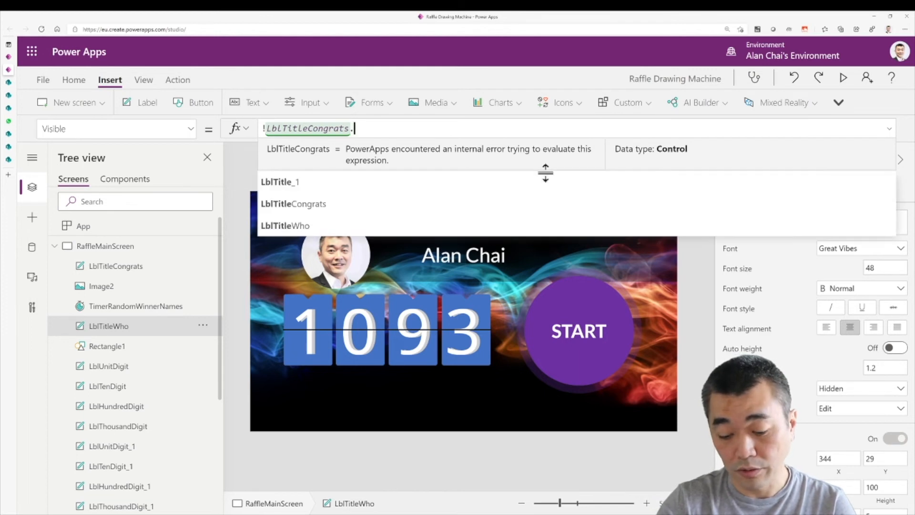
text(Visible)
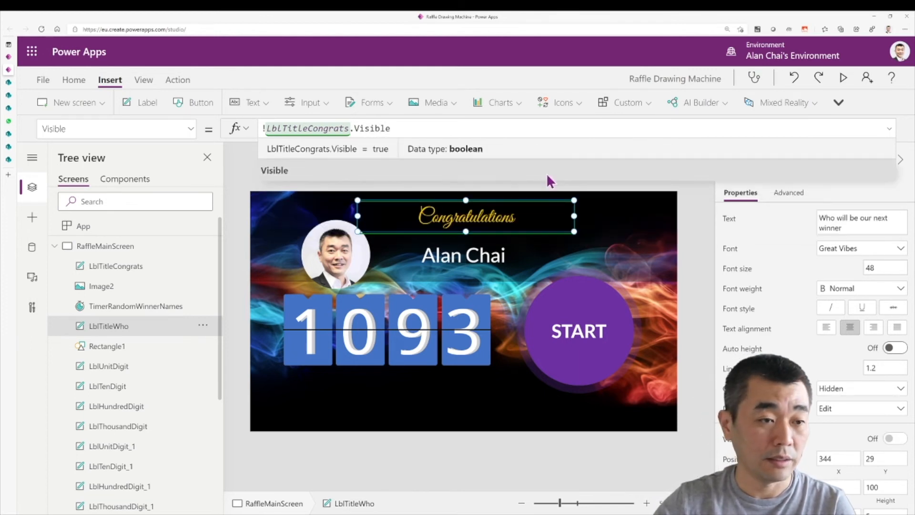
click(544, 224)
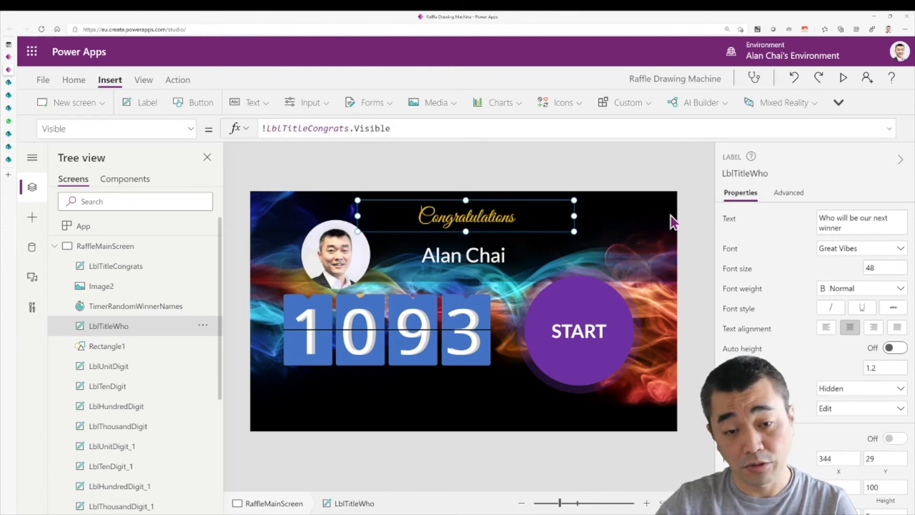
click(641, 164)
Set the "Congratulations" label's font size to 60 and position it just above the winner's name at about X 337, Y 59.
drag(477, 212, 488, 223)
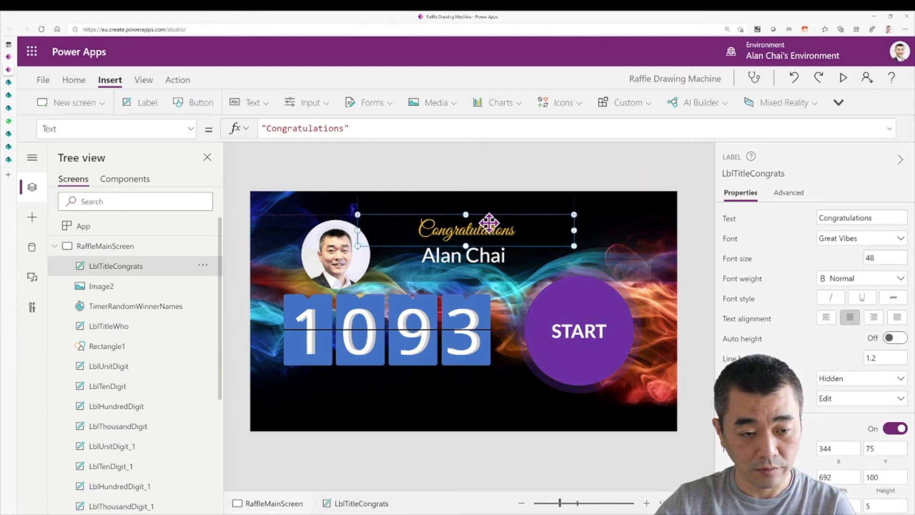
click(74, 80)
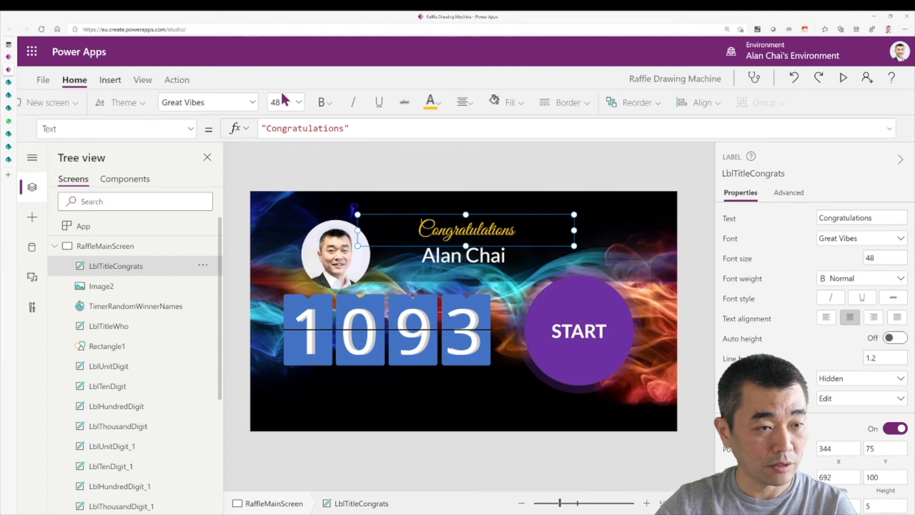
click(324, 103)
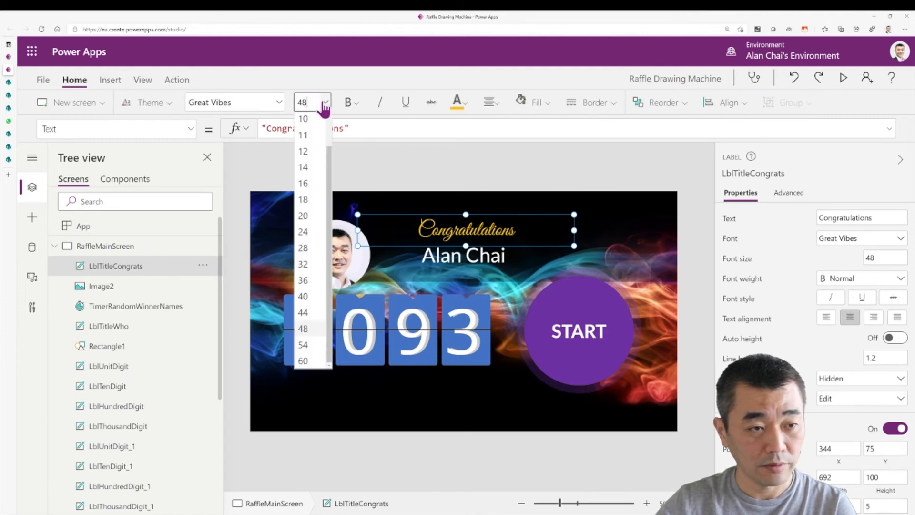
click(303, 361)
drag(521, 237, 517, 232)
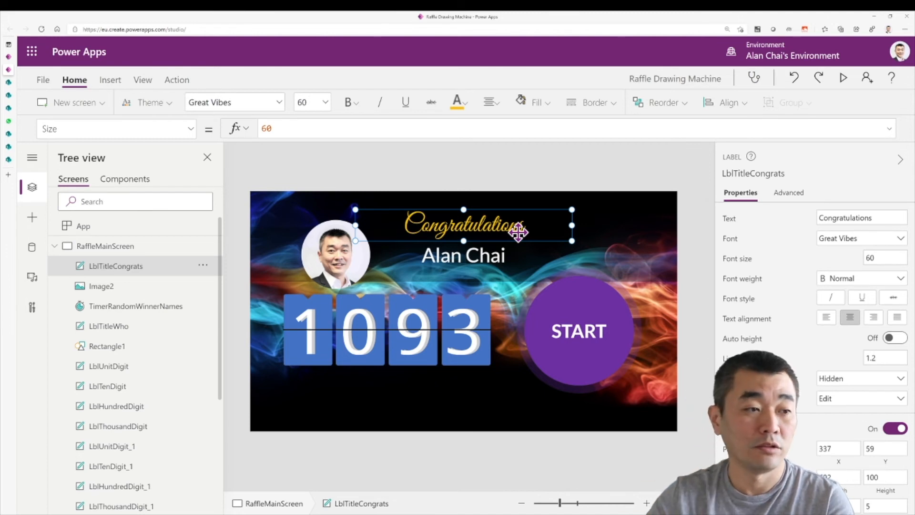
Set LblTitleCongrats's Visible property to !varDrumRoll so it is hidden during the drum roll.
click(191, 130)
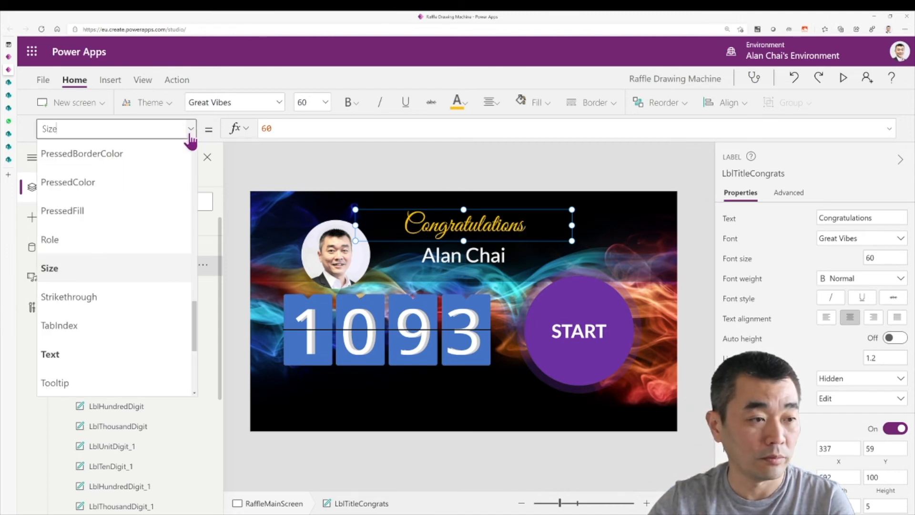
scroll(131, 319, down, 4)
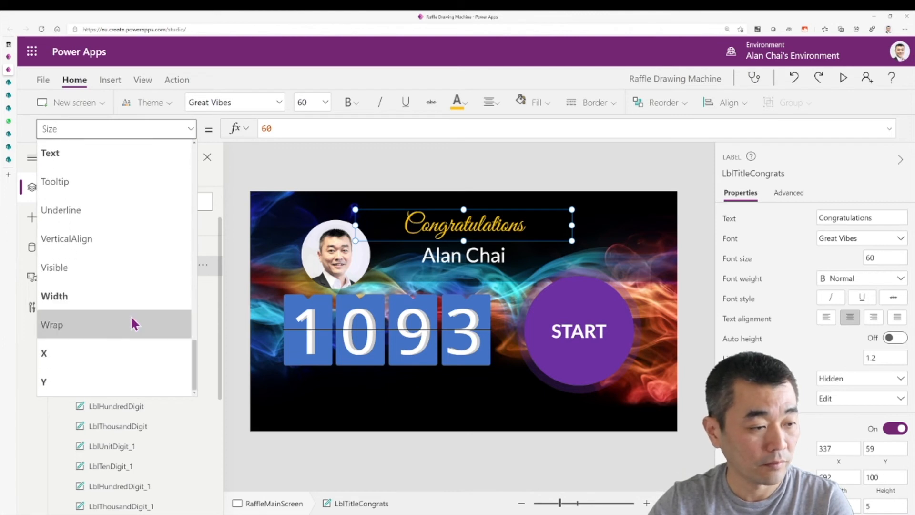
click(90, 274)
double_click(268, 128)
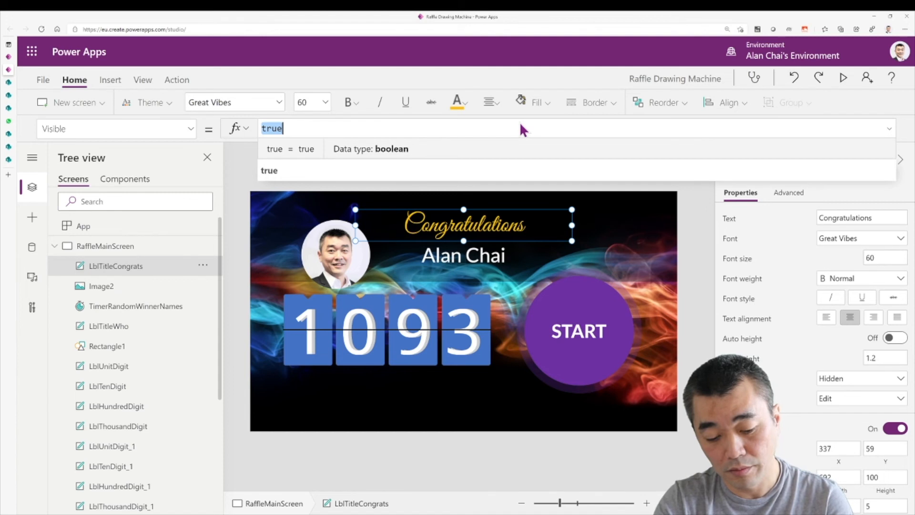
text(!var)
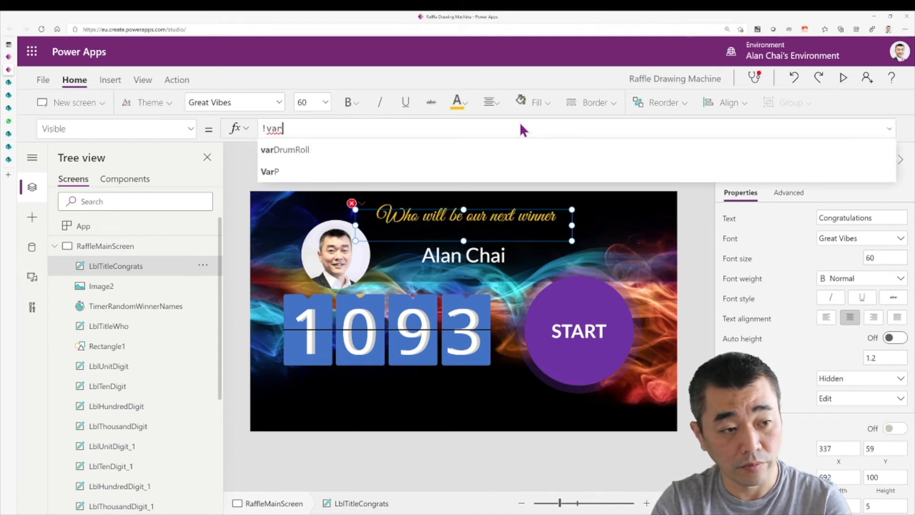
key(Tab)
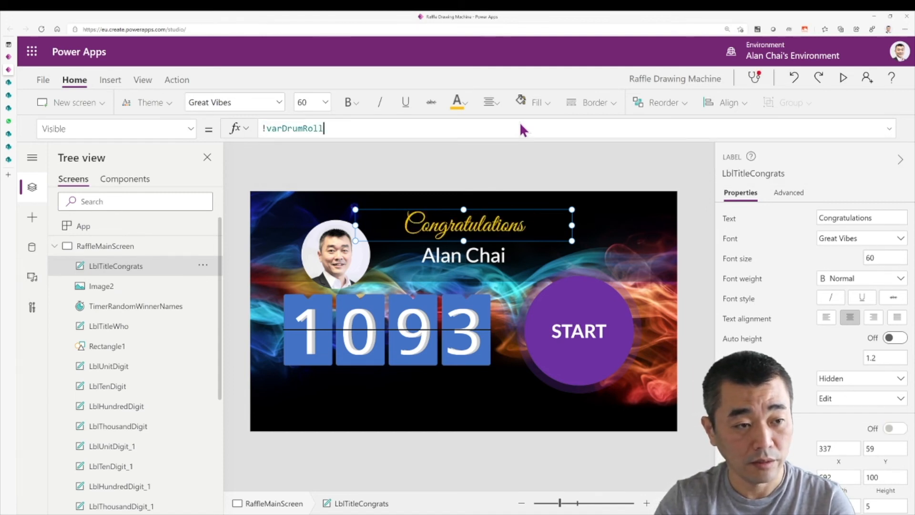
click(541, 182)
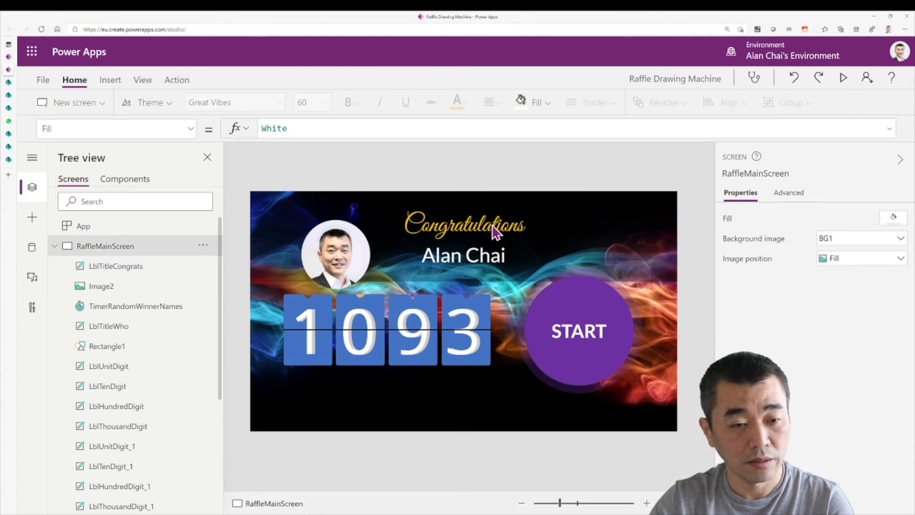
Preview the app and run a draw to test the switching between the two titles, then return to editing.
click(842, 78)
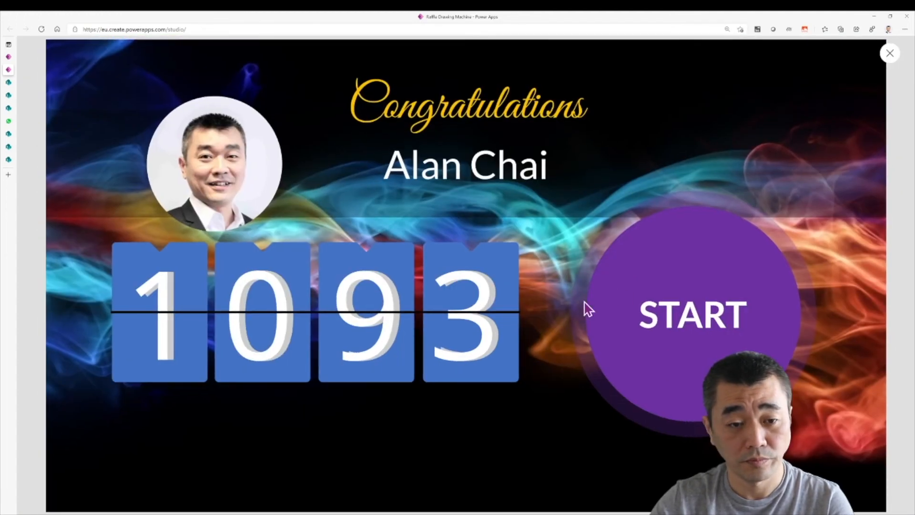
click(659, 291)
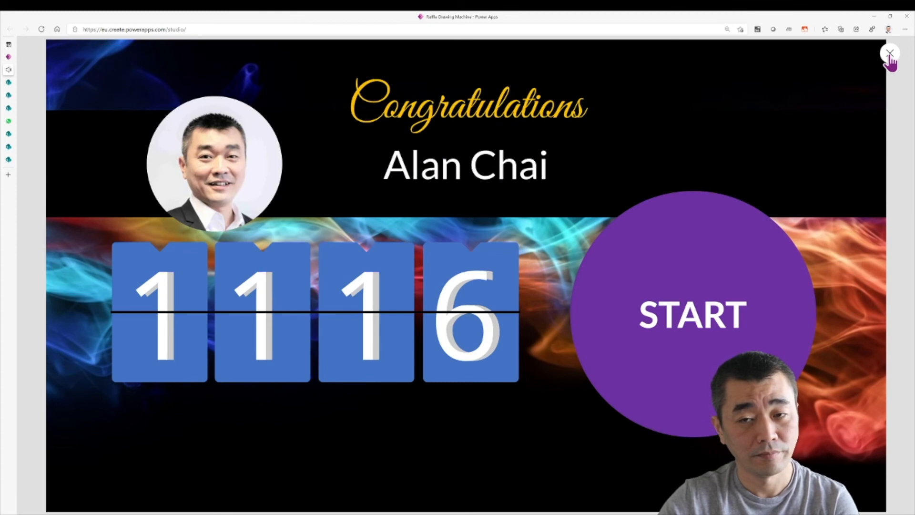
click(889, 54)
Shift the winner photo slightly up and left, and move LblTitleWho down onto the "Congratulations" label at about X 345, Y 59.
click(457, 237)
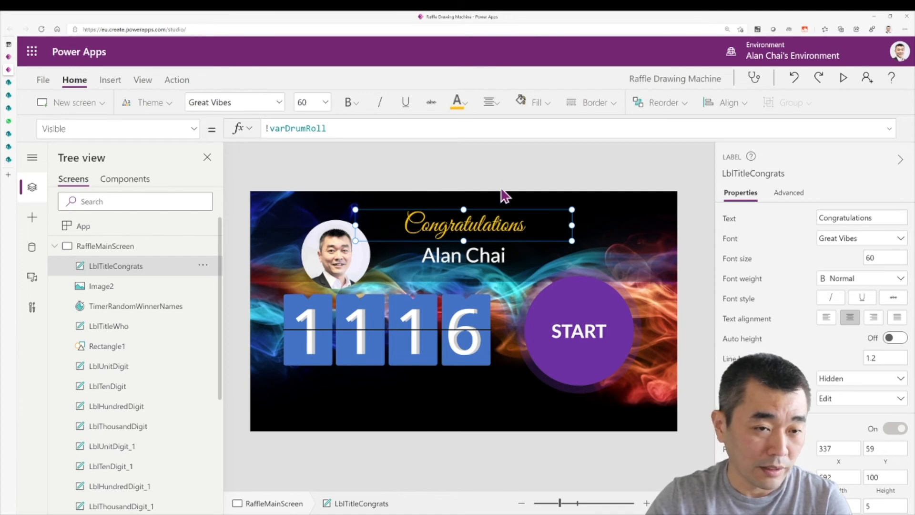
click(319, 238)
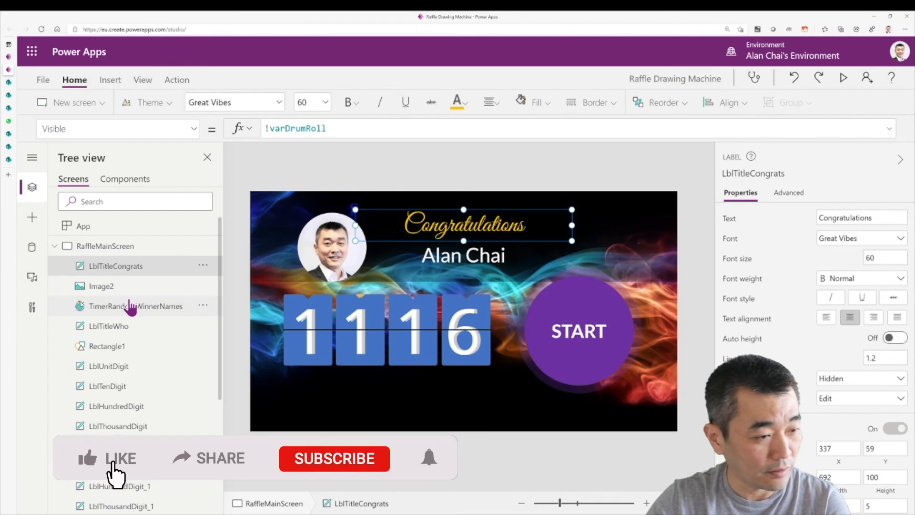
click(148, 333)
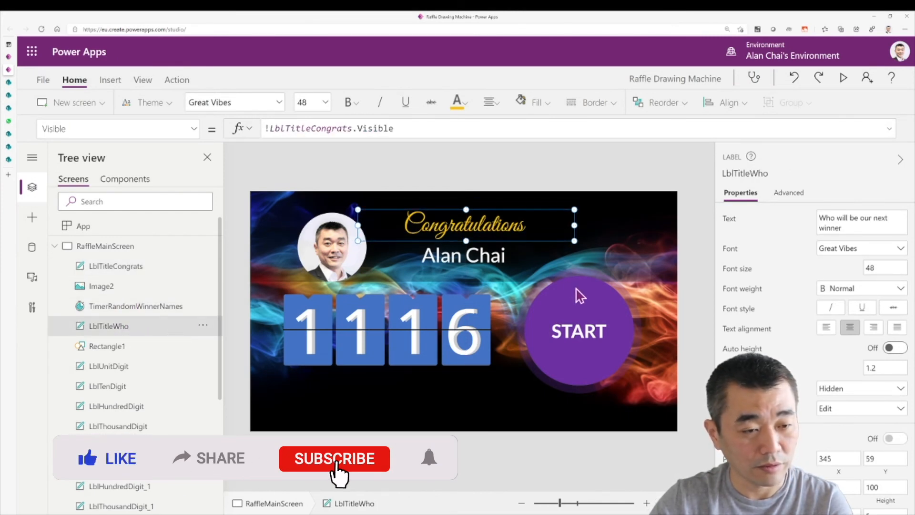
Preview the app with the adjusted layout, run another full draw to check the photo and titles, and close the preview.
click(844, 78)
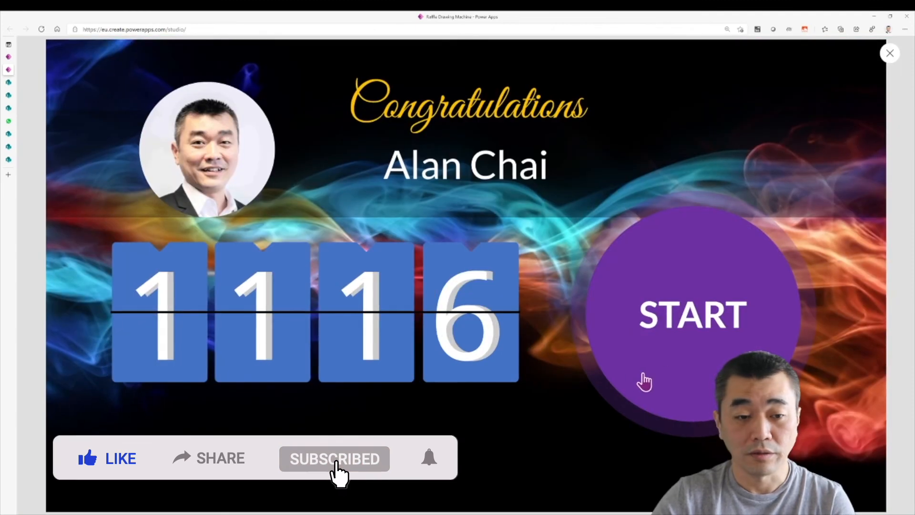
click(666, 363)
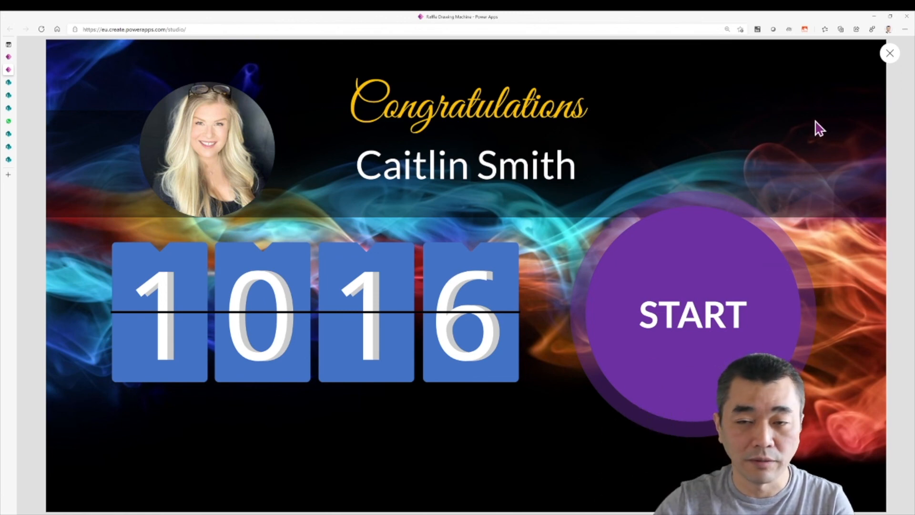
click(889, 53)
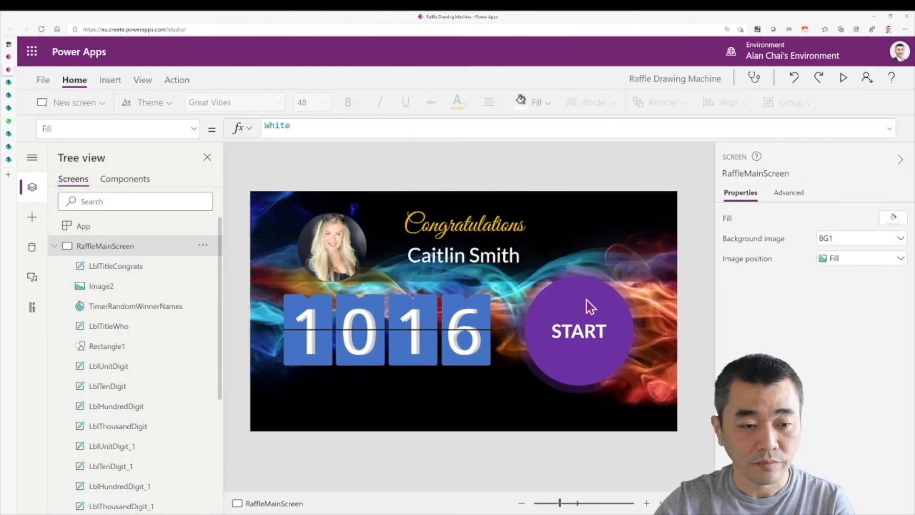